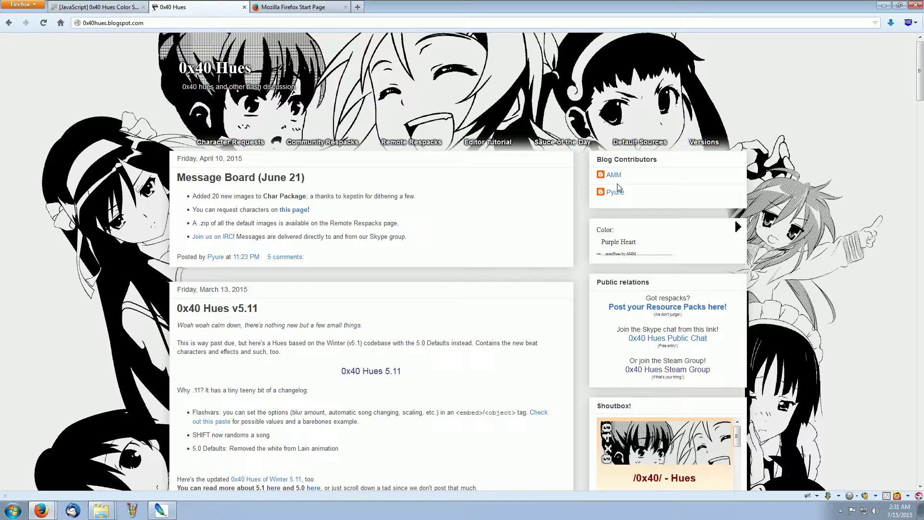
Review the oldColors, pastelColors and gpColors lists in the 0x40 Hues Color Sets paste on Pastebin.
drag(623, 174, 605, 174)
click(653, 177)
click(94, 7)
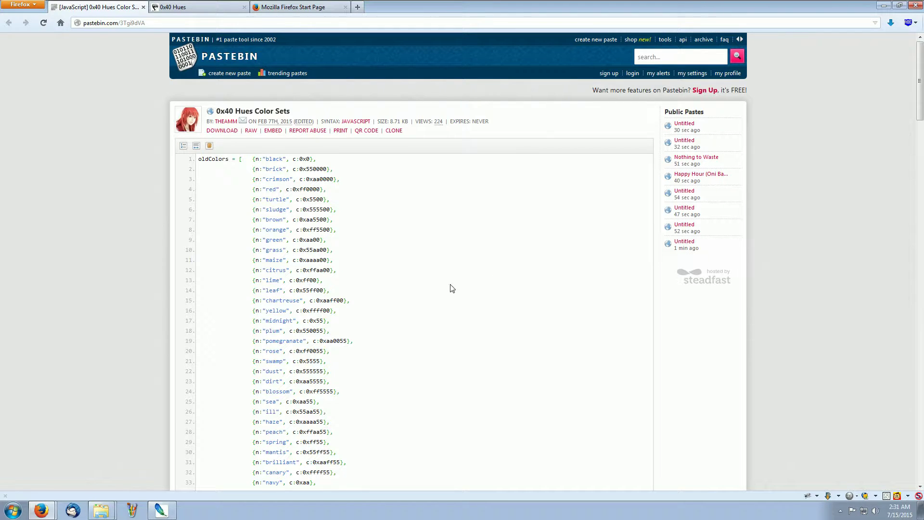
drag(225, 159, 208, 160)
click(229, 178)
scroll(229, 217, down, 15)
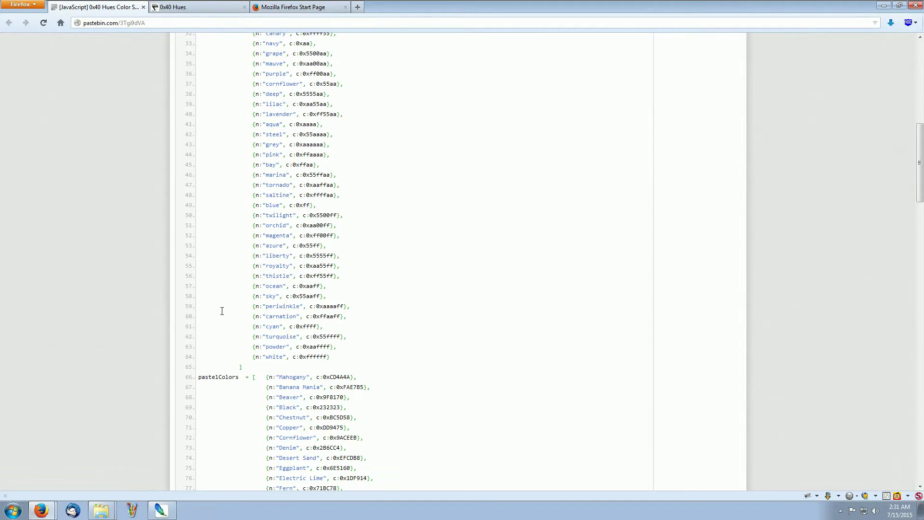
drag(232, 159, 212, 159)
scroll(258, 205, down, 16)
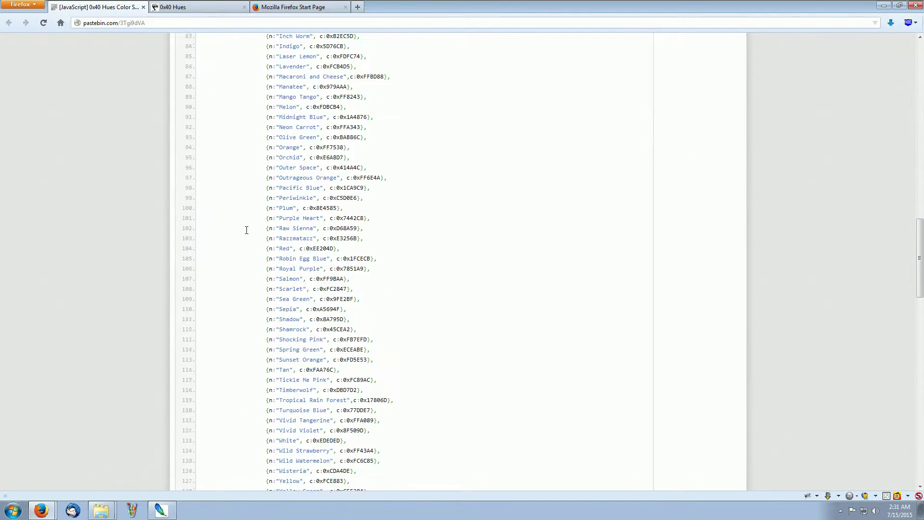
drag(224, 320, 198, 314)
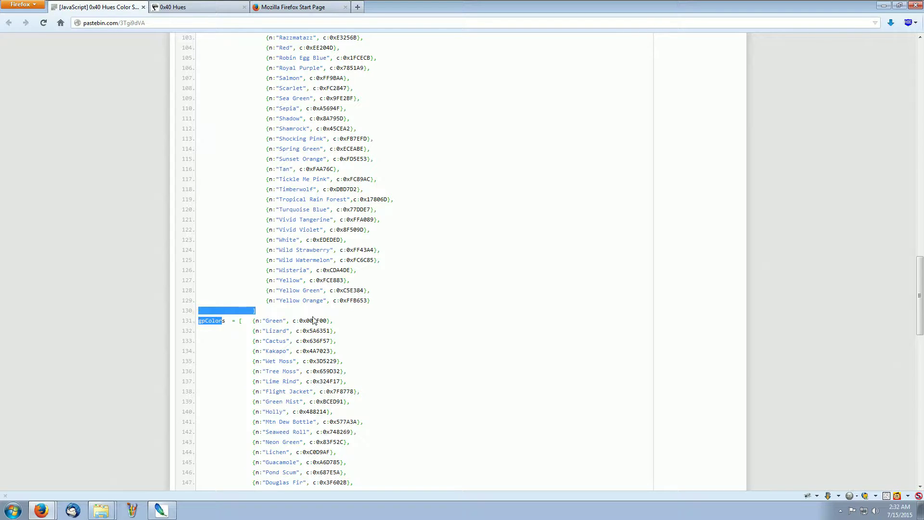
Return to the 0x40 Hues blog and highlight the 0x40 Hues 5.11 link in the v5.11 post.
click(173, 7)
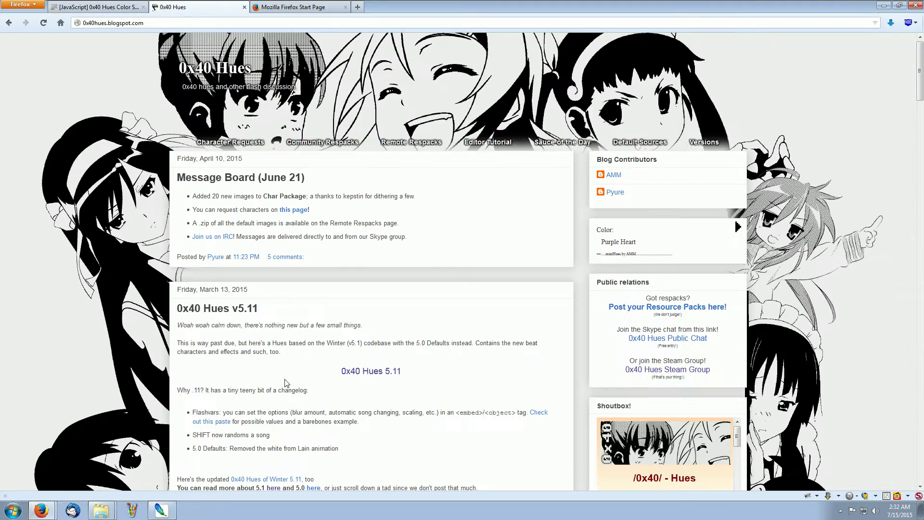
drag(336, 373, 419, 373)
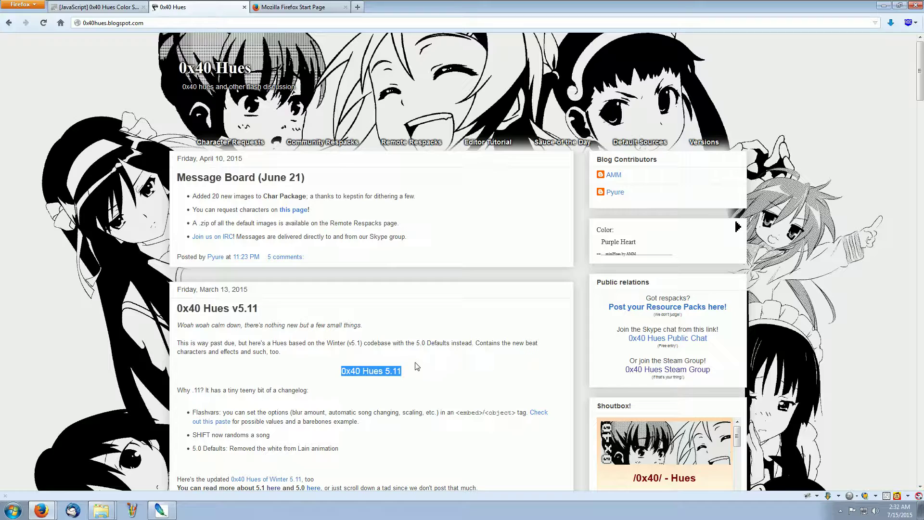
click(446, 316)
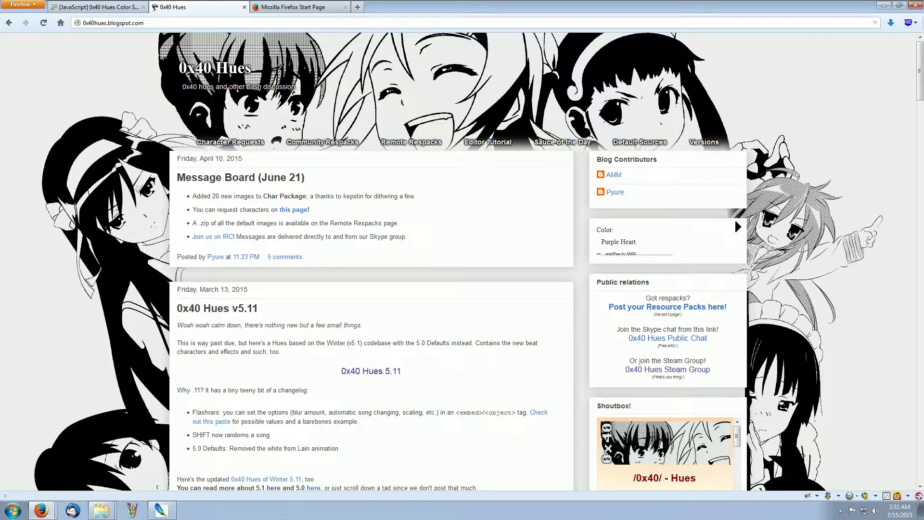
Switch to Photoshop and look through the Plain, Alpha and Hard Light layer groups of 0x40HuesBase5.11.psd.
click(161, 510)
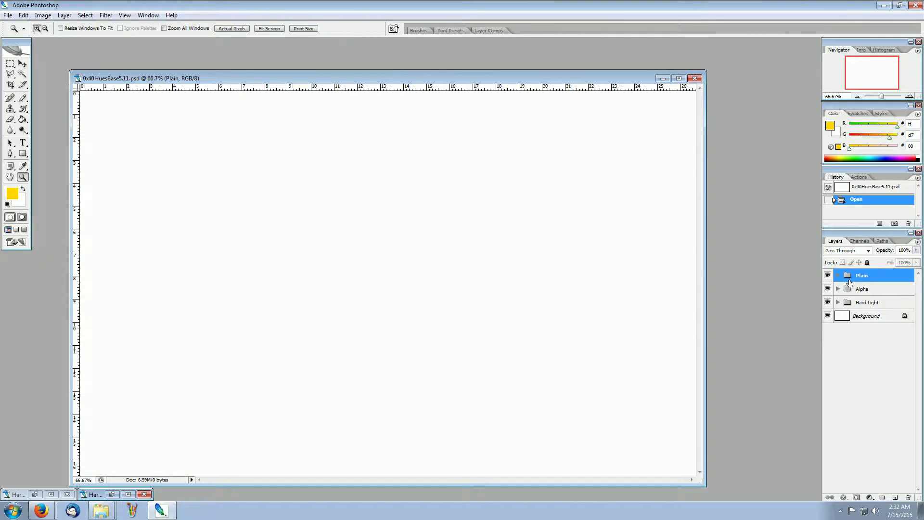
click(859, 290)
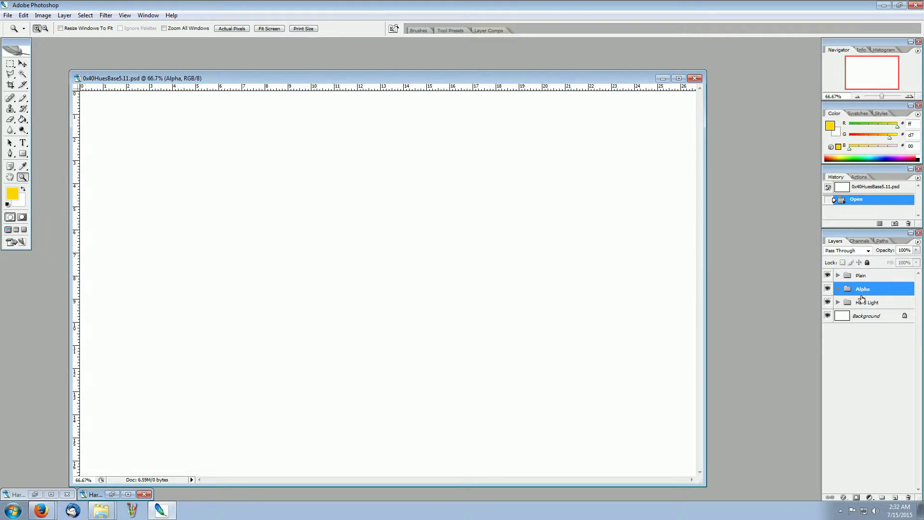
click(862, 303)
click(860, 278)
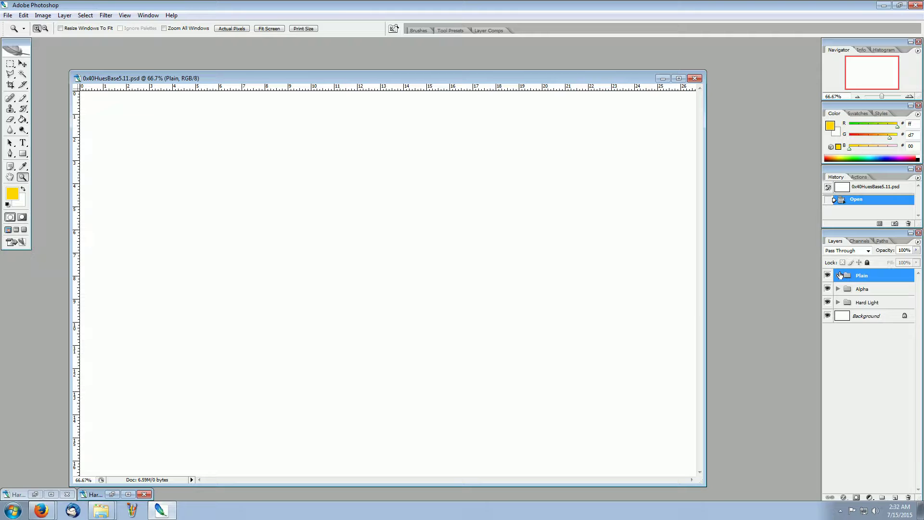
Expand the Plain group and go through its WAIFU GOES HERE layer and its Normal, Pastel and v4.20 Colors groups.
click(839, 276)
click(859, 292)
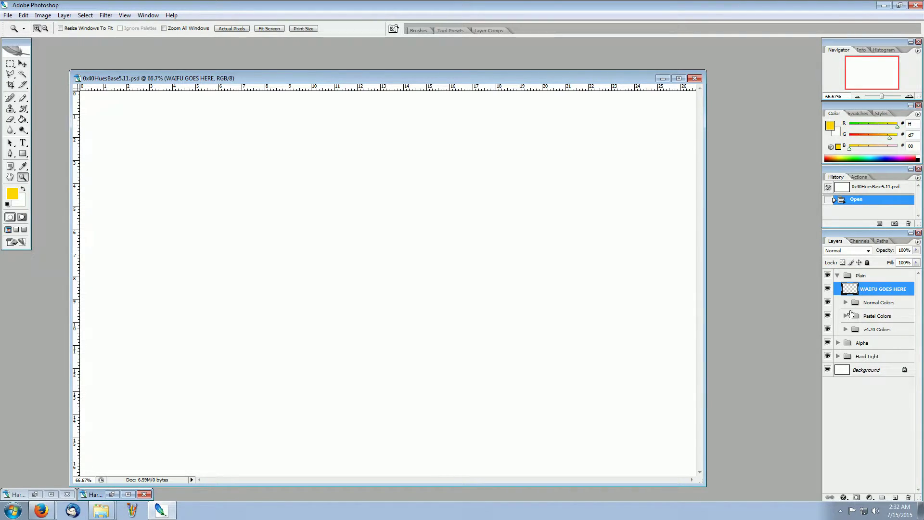
click(862, 304)
click(861, 317)
click(862, 331)
click(863, 306)
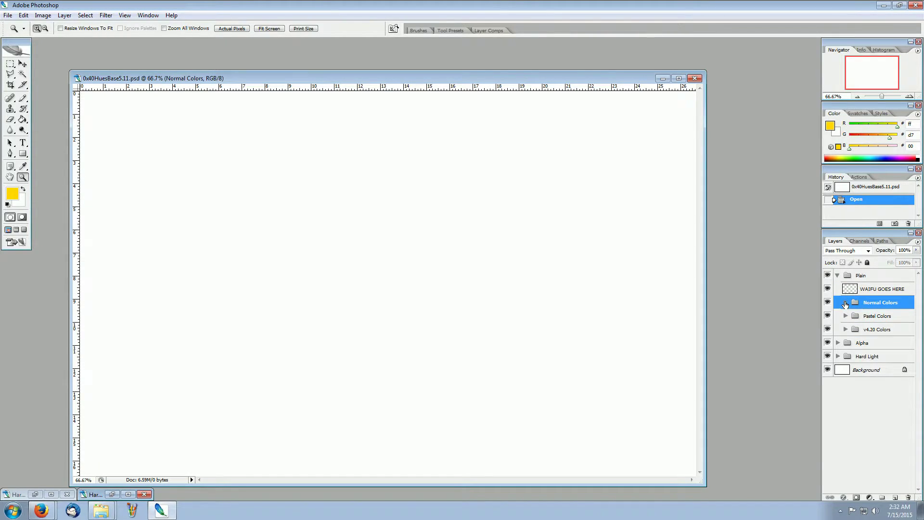
Inspect the colour layers inside the Normal Colors, Pastel Colors and v4.20 Colors groups, collapsing each group again.
click(846, 303)
click(846, 303)
click(845, 316)
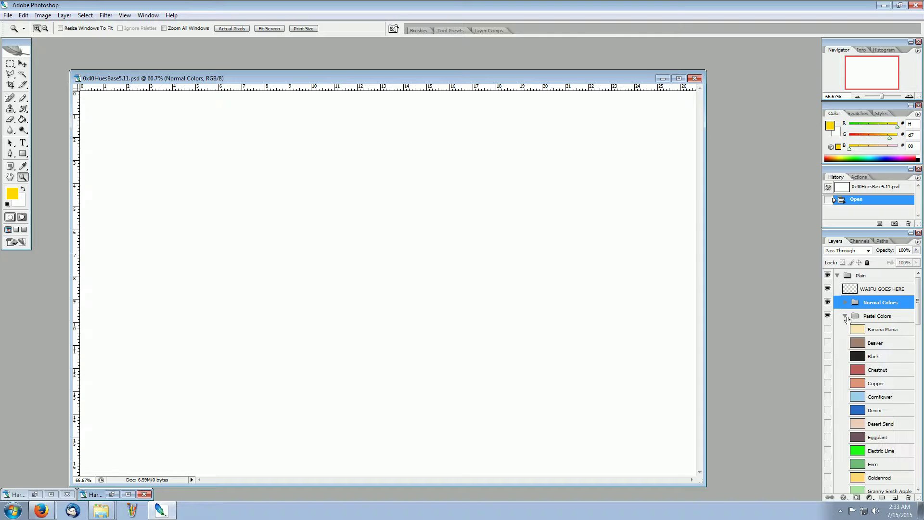
click(845, 316)
click(845, 330)
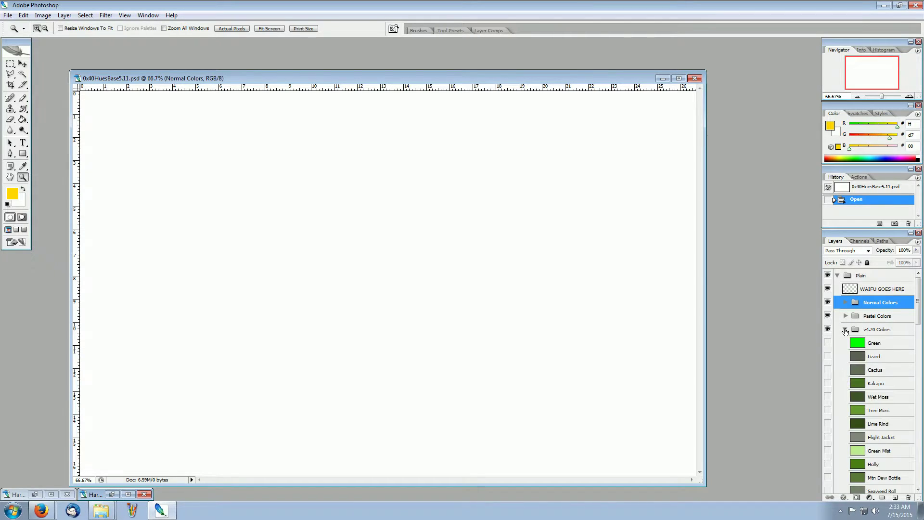
click(845, 330)
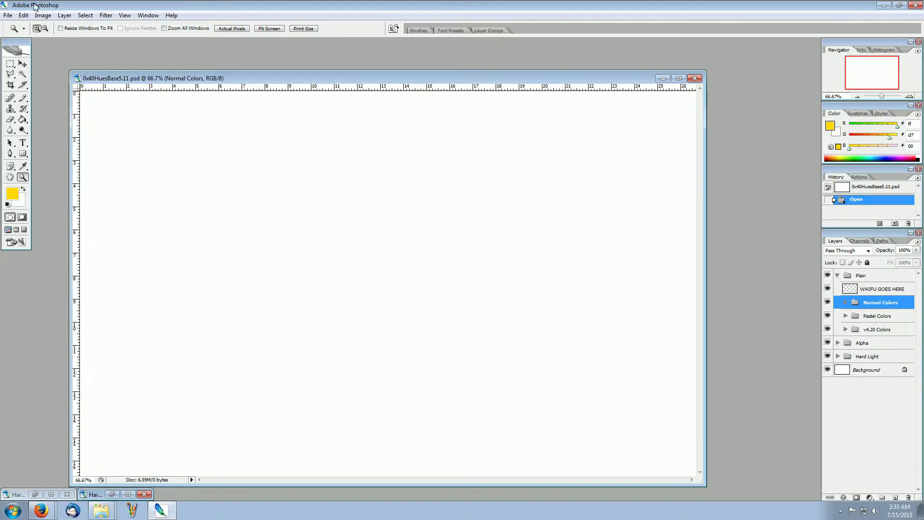
Check the template's canvas size and its image size in pixels, leaving both unchanged.
click(51, 17)
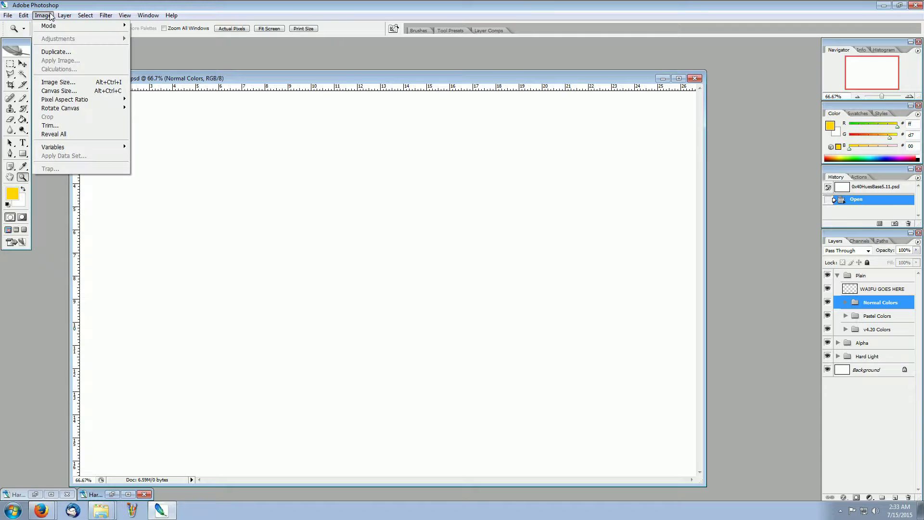
click(56, 89)
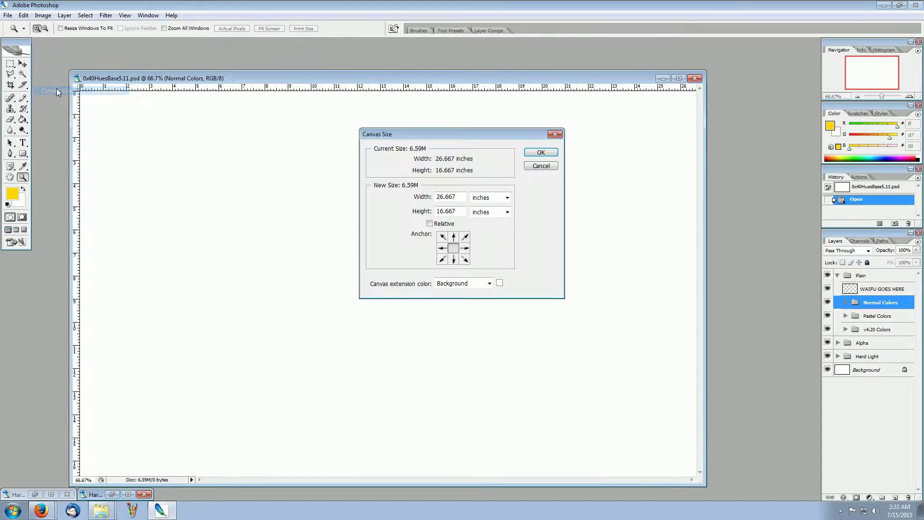
click(531, 167)
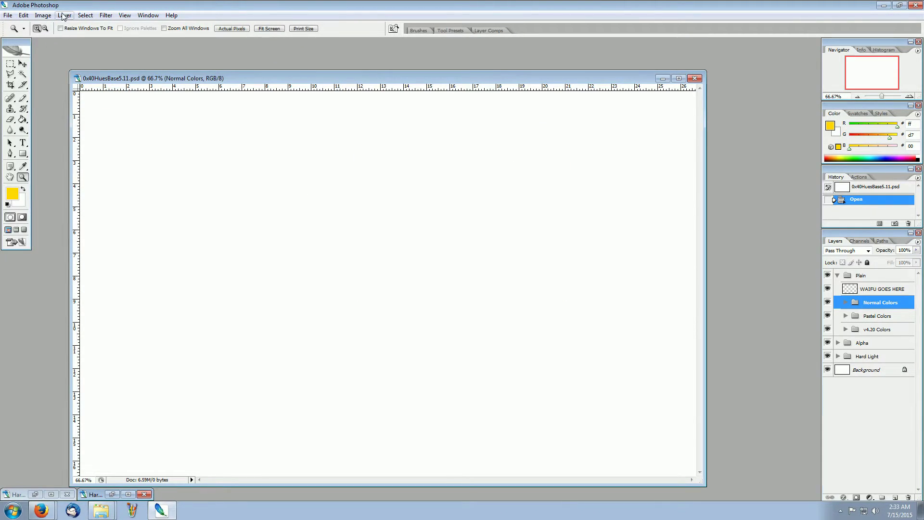
click(49, 16)
click(57, 82)
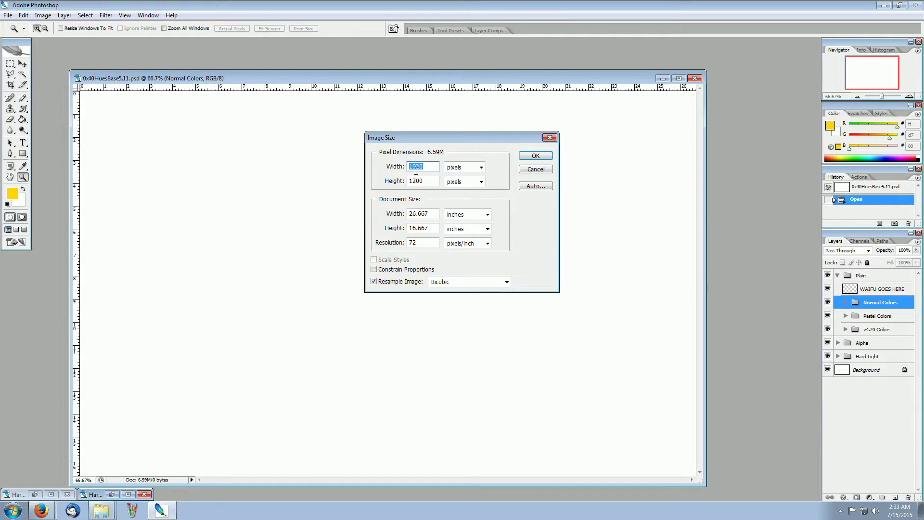
click(421, 182)
click(536, 169)
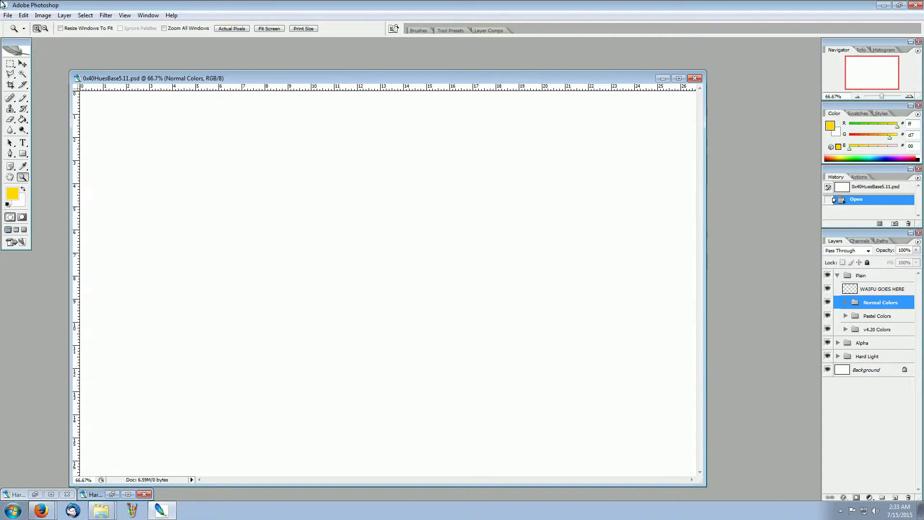
Check the canvas size with the width and height units switched to pixels, without applying any change.
click(46, 16)
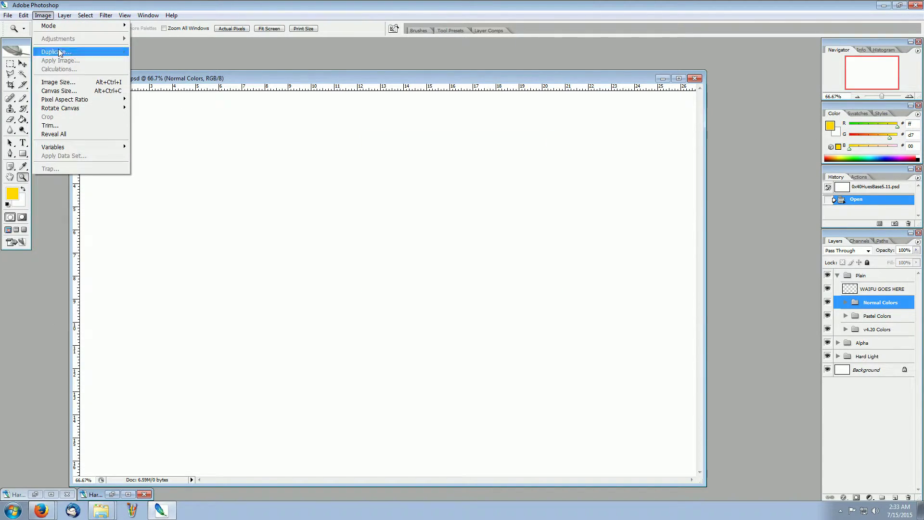
click(59, 91)
click(507, 198)
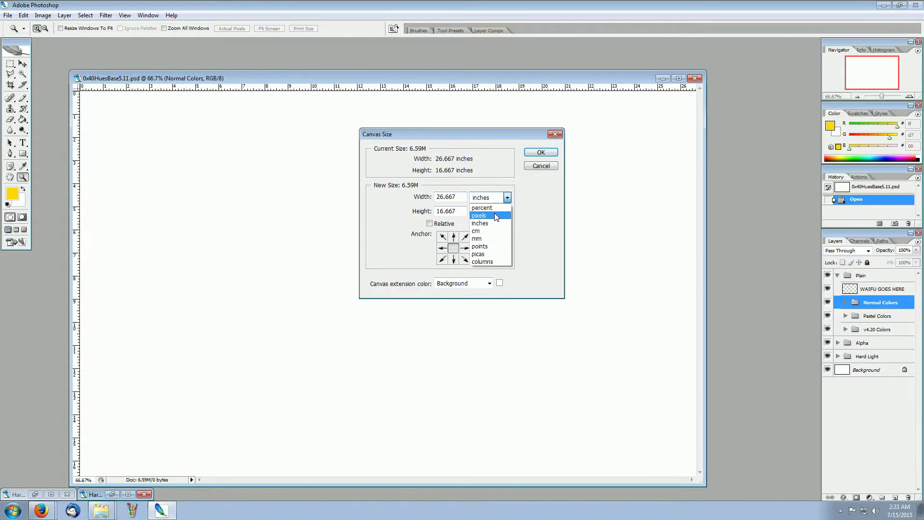
click(495, 216)
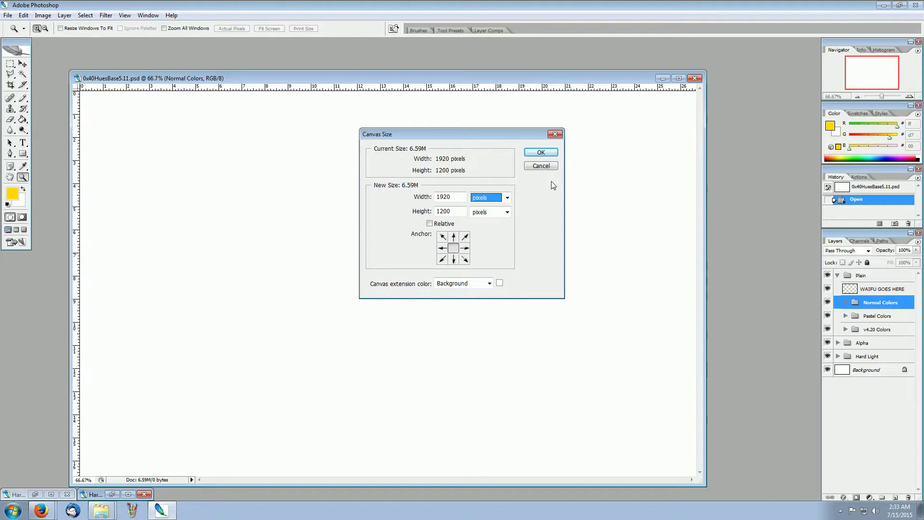
click(552, 166)
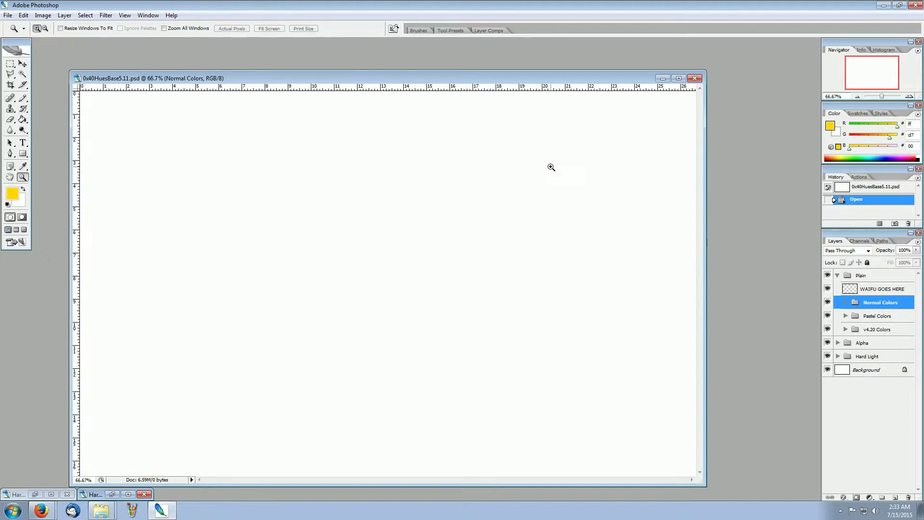
Copy the whole HaruhiSourcebw.png image and paste it into the WAIFU GOES HERE layer of 0x40HuesBase5.11.psd.
click(888, 287)
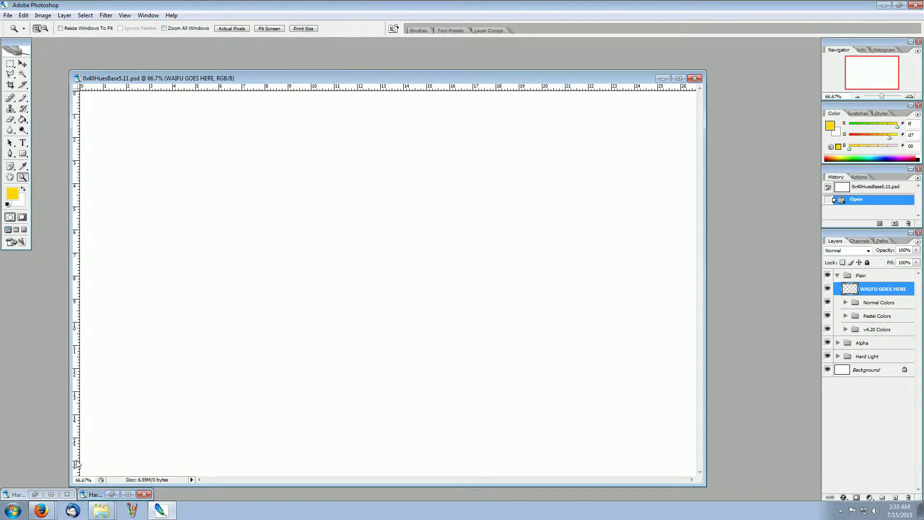
click(35, 493)
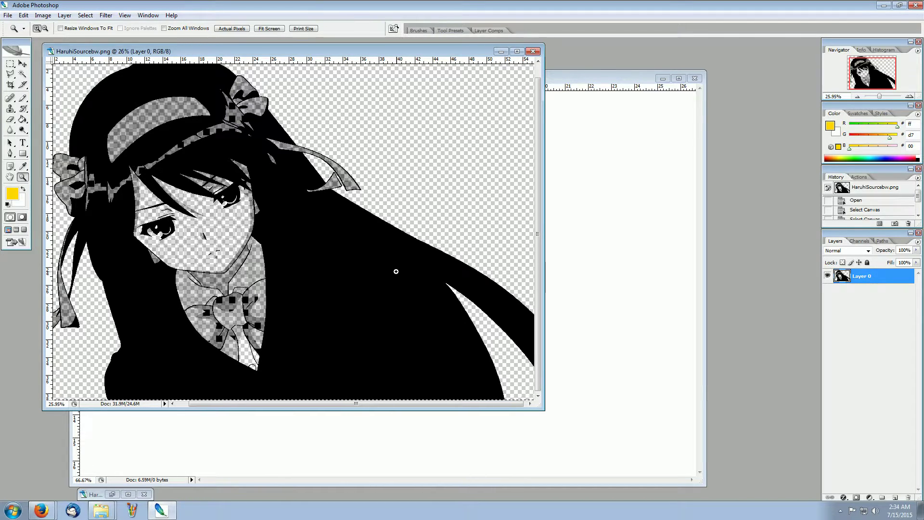
key(ctrl+a)
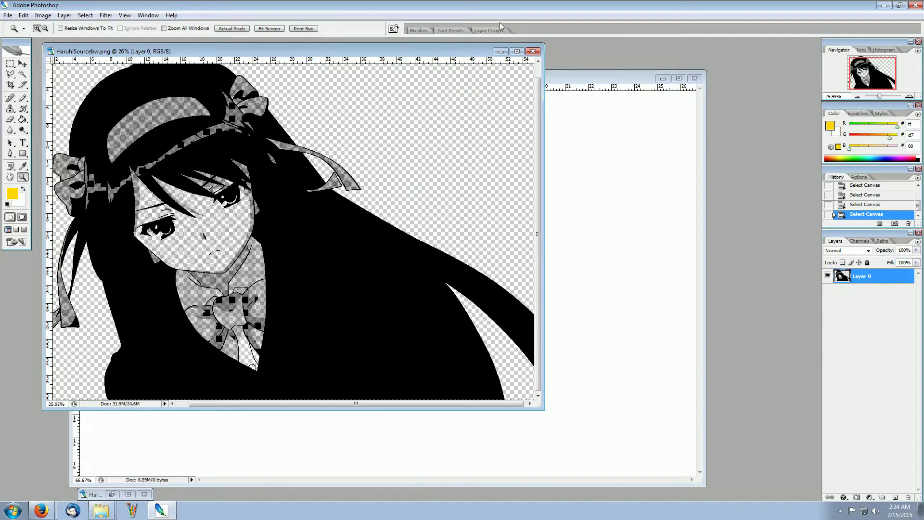
click(500, 51)
key(ctrl+v)
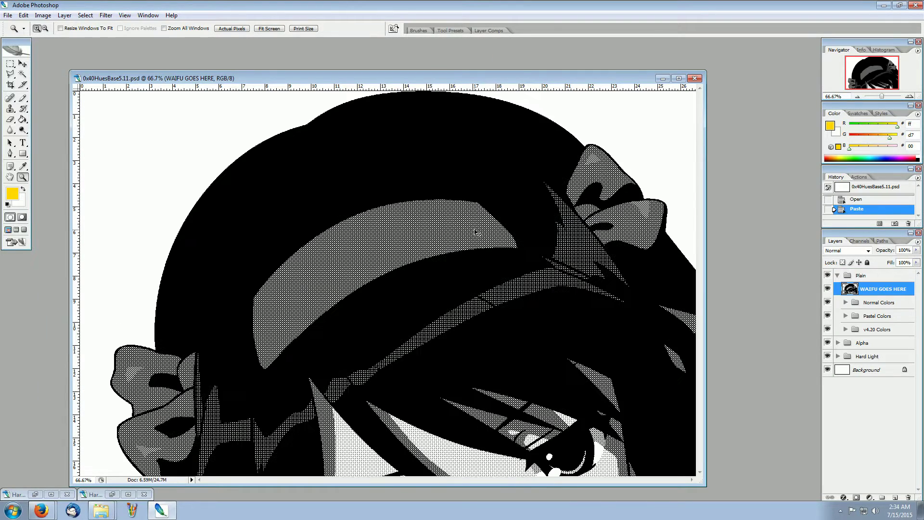
Move the pasted character with Free Transform so her face fills the middle of the canvas, and apply the transform.
key(ctrl+t)
drag(529, 373, 407, 149)
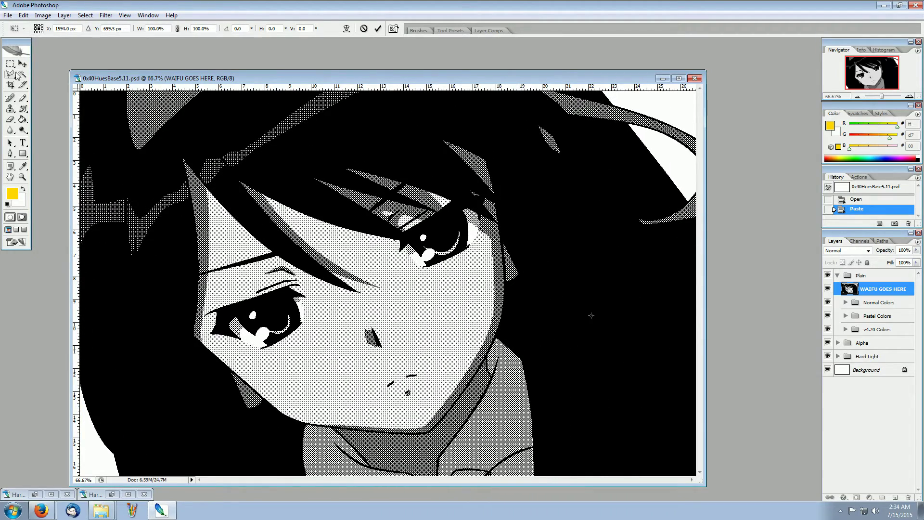
click(23, 98)
key(Return)
Viewing at actual pixels, preview the Black layer of the Normal Colors group over the character, hide it, and show the Brick layer instead.
click(23, 176)
click(228, 28)
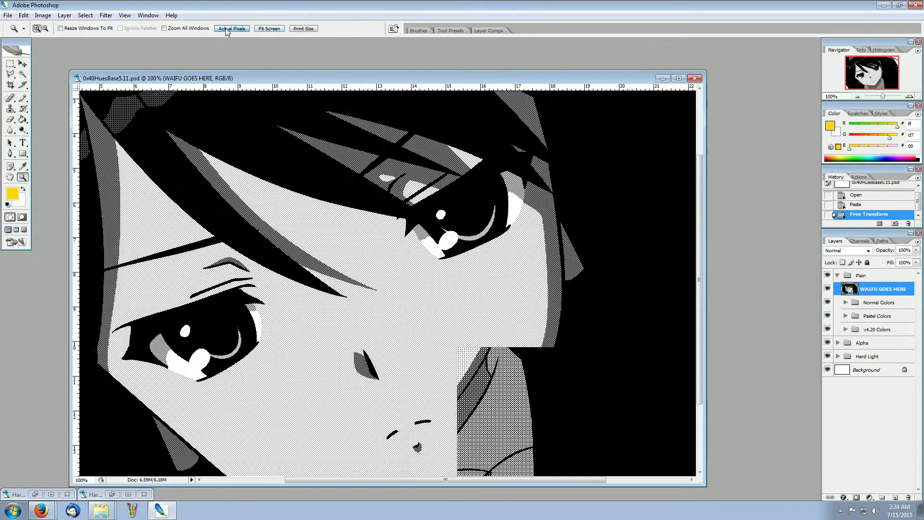
mouse_move(472, 478)
mouse_down()
mouse_move(437, 474)
mouse_move(454, 477)
mouse_up()
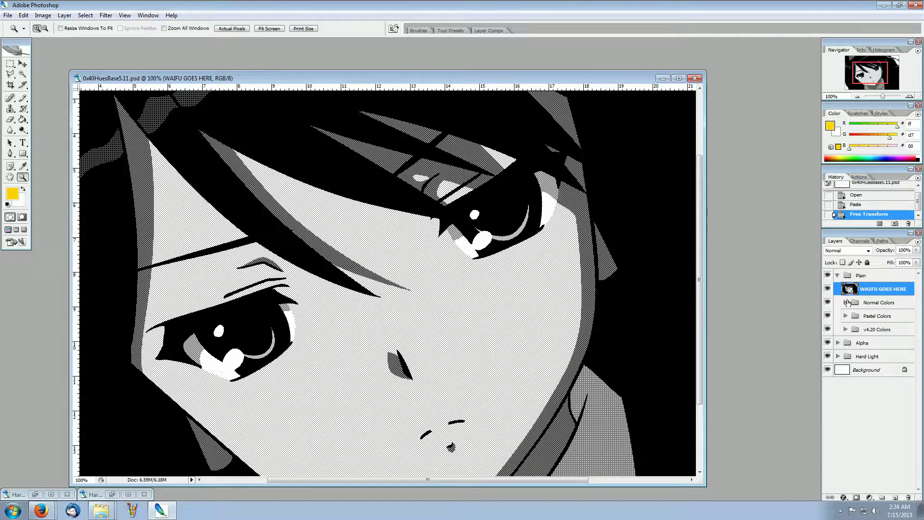
click(845, 303)
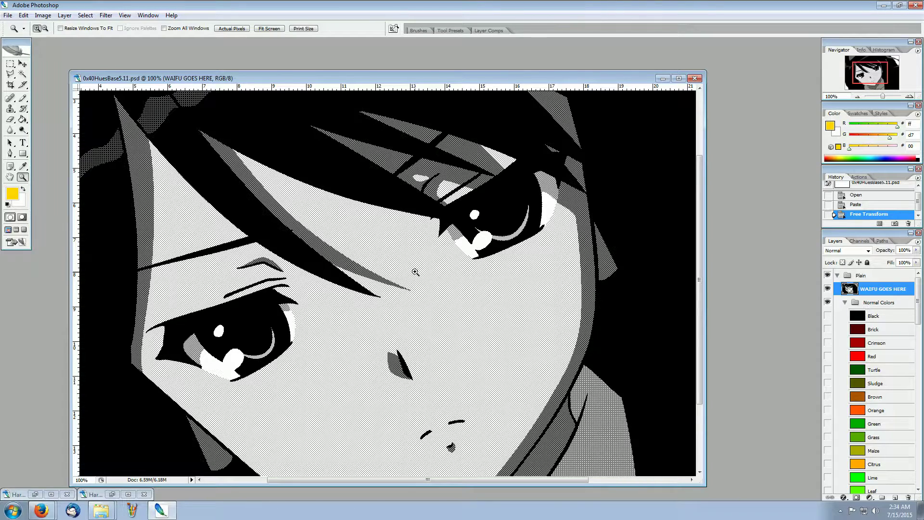
click(828, 316)
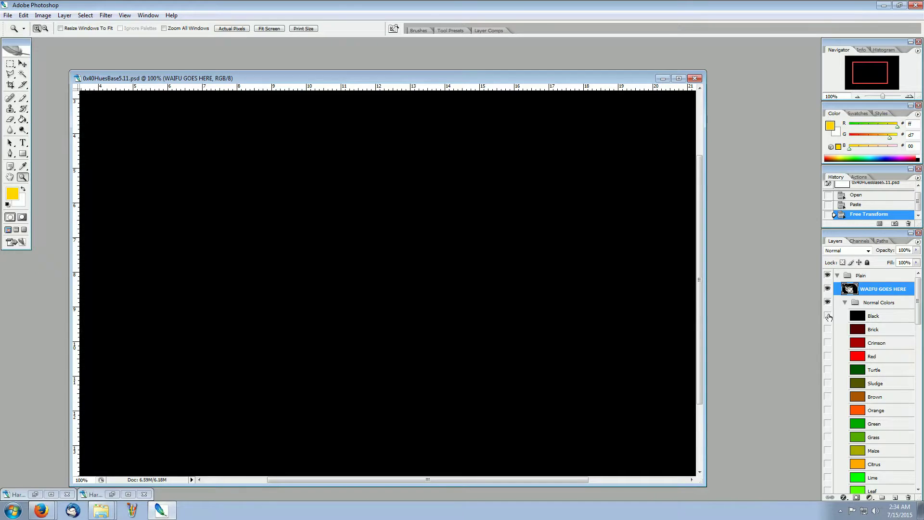
click(828, 317)
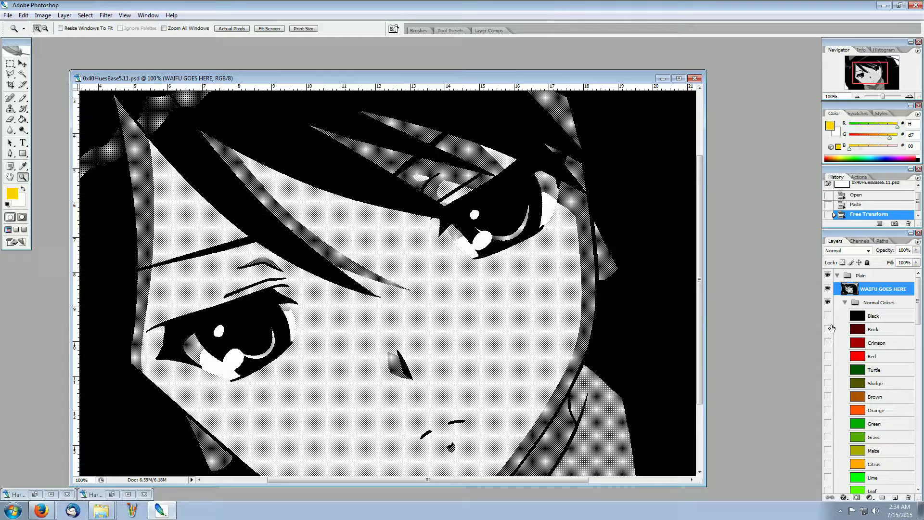
click(827, 330)
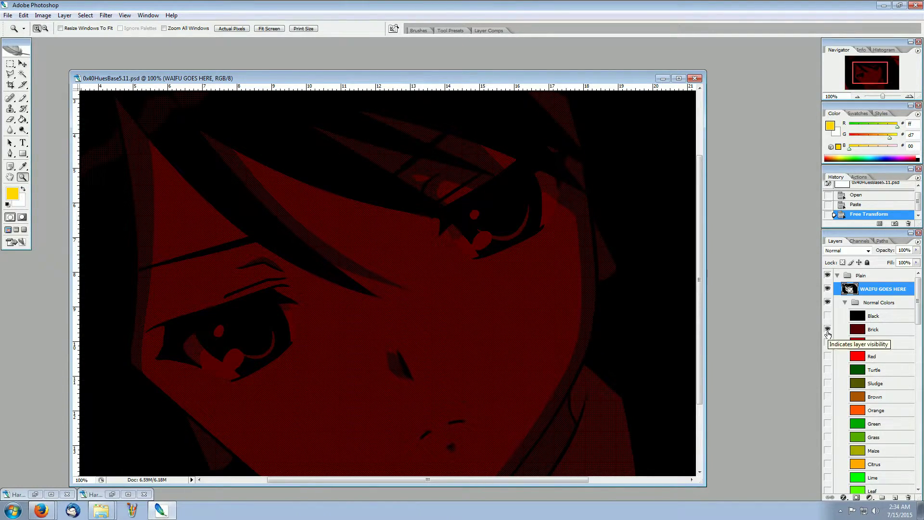
Hide the Brick layer and preview the Crimson and Turtle layers of the Plain group's Normal Colors in turn, hiding each again.
click(828, 330)
click(827, 343)
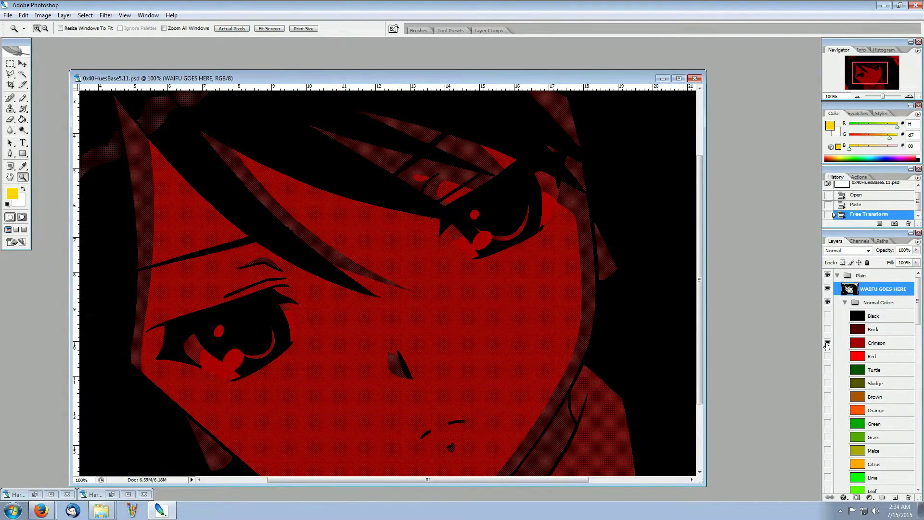
click(827, 343)
click(828, 369)
click(829, 371)
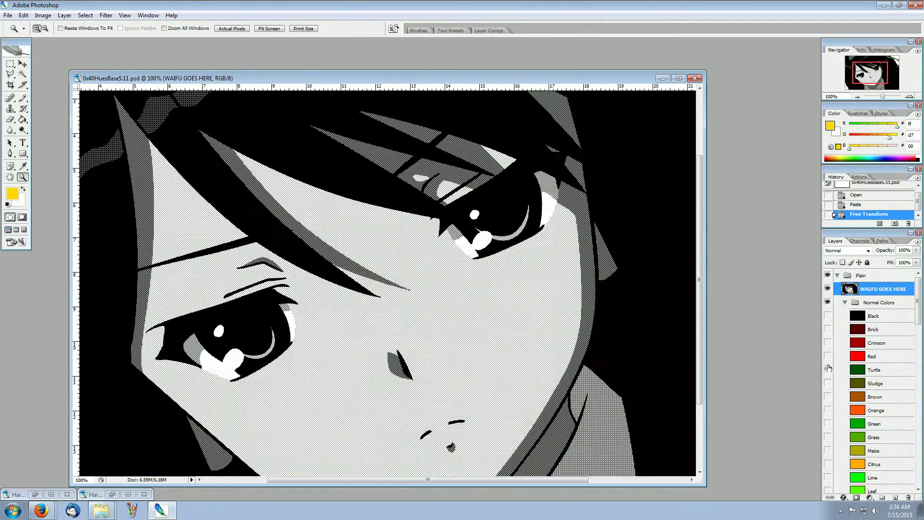
Preview the Chestnut layer of the Plain group's Pastel Colors over the character, hide it again, and collapse that colour group.
click(845, 302)
click(845, 316)
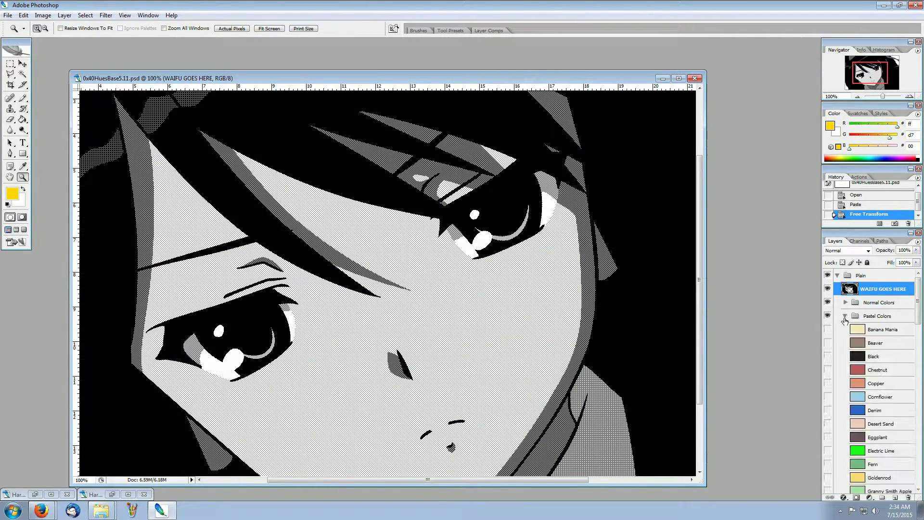
click(827, 369)
click(828, 370)
click(845, 316)
Preview the Green layer of the Plain group's v4.20 Colors over the character, hide it again, and collapse that colour group.
click(845, 330)
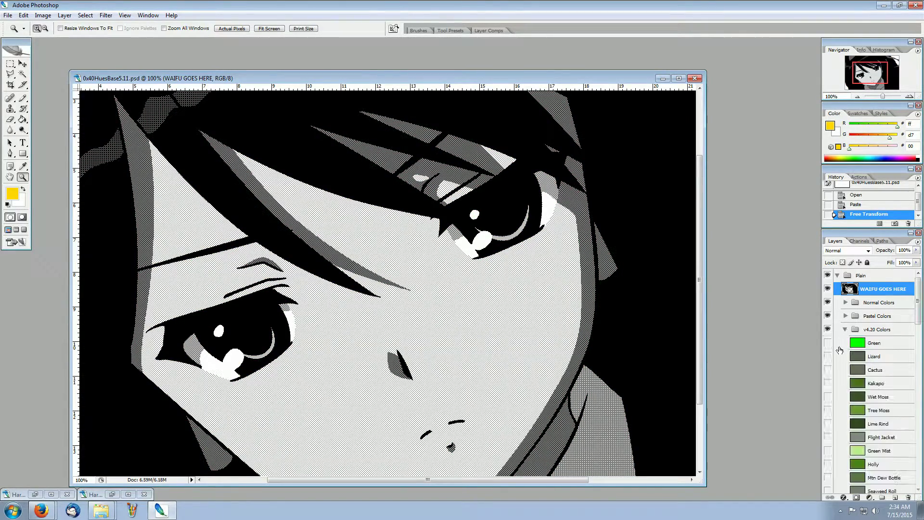
click(829, 343)
click(829, 343)
click(846, 329)
Hide the Plain group's WAIFU GOES HERE layer, collapse the Plain group, and expand the Alpha group.
click(828, 288)
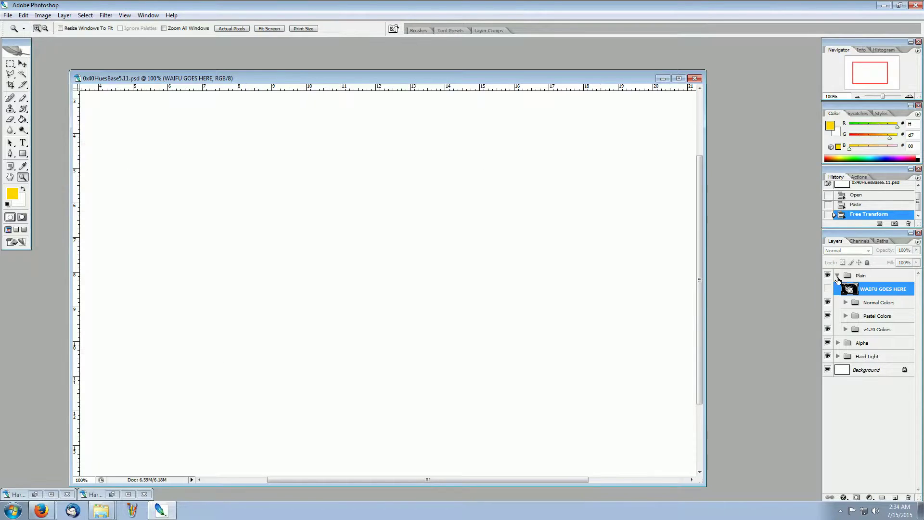
click(838, 277)
click(836, 292)
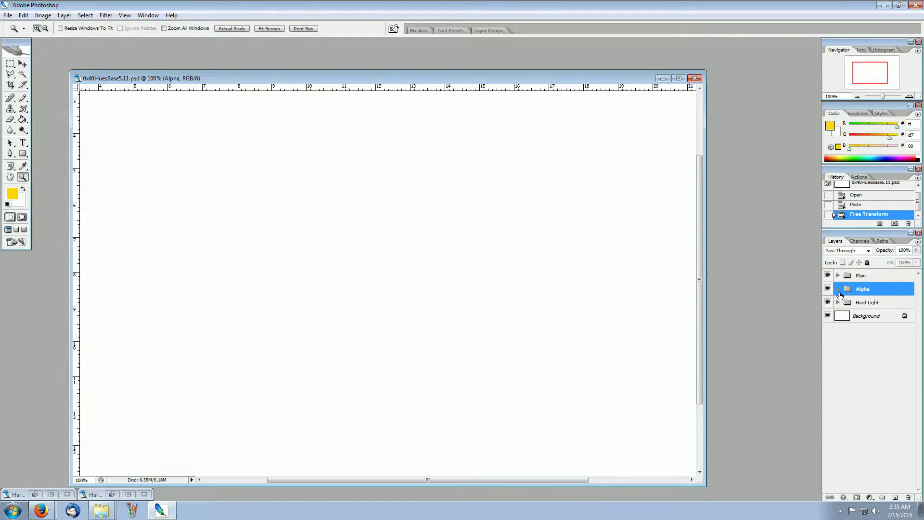
click(837, 291)
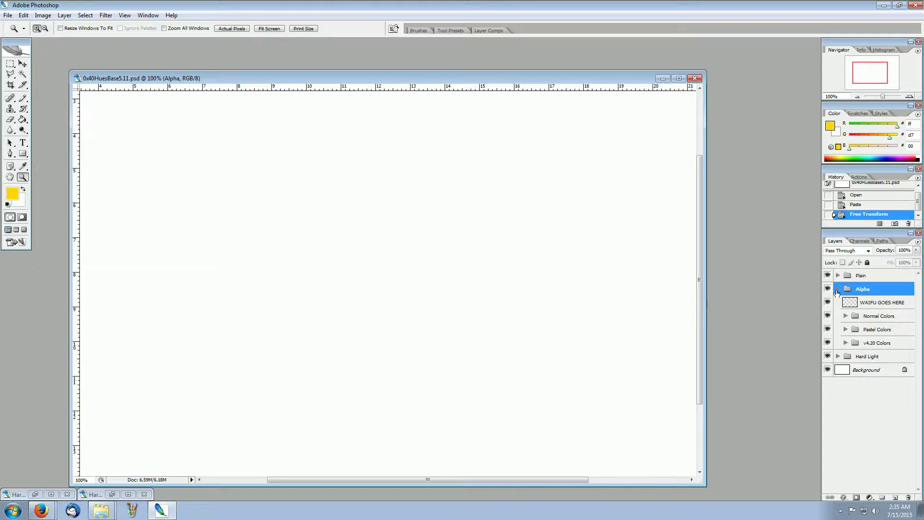
Paste the character into the Alpha group's WAIFU GOES HERE layer and free-transform it to about X 1674 px, Y 694 px, framing her face.
click(870, 306)
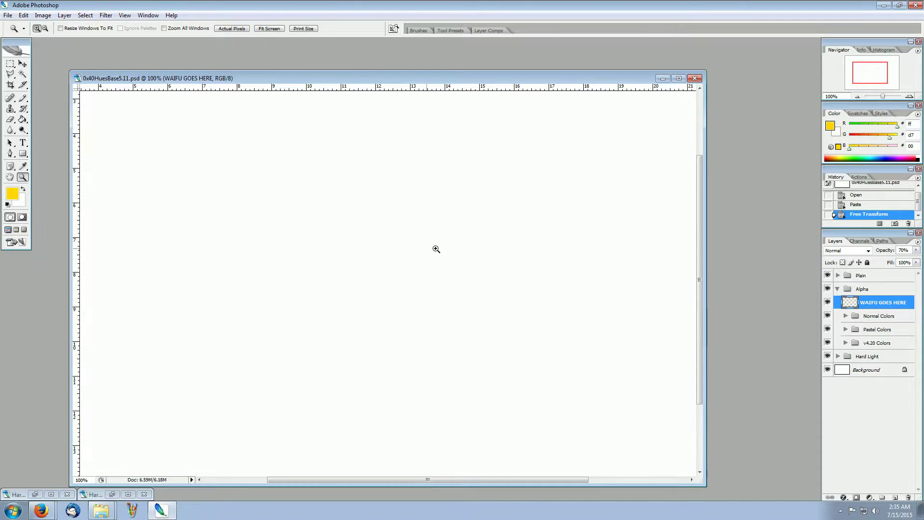
key(ctrl+v)
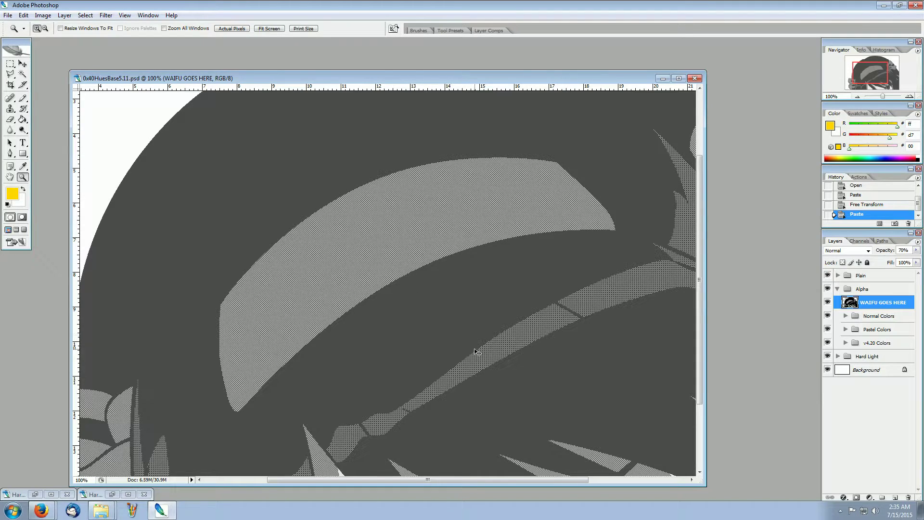
key(ctrl+t)
drag(524, 375, 501, 291)
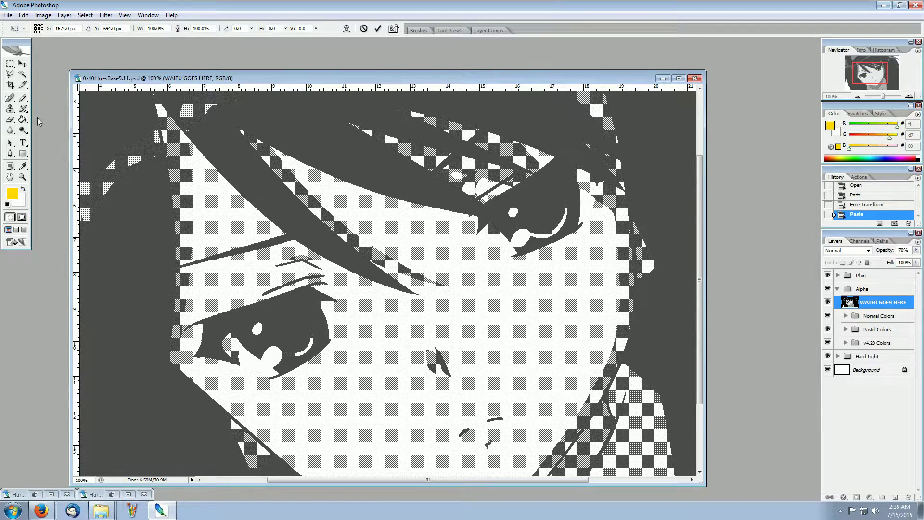
click(23, 98)
click(400, 192)
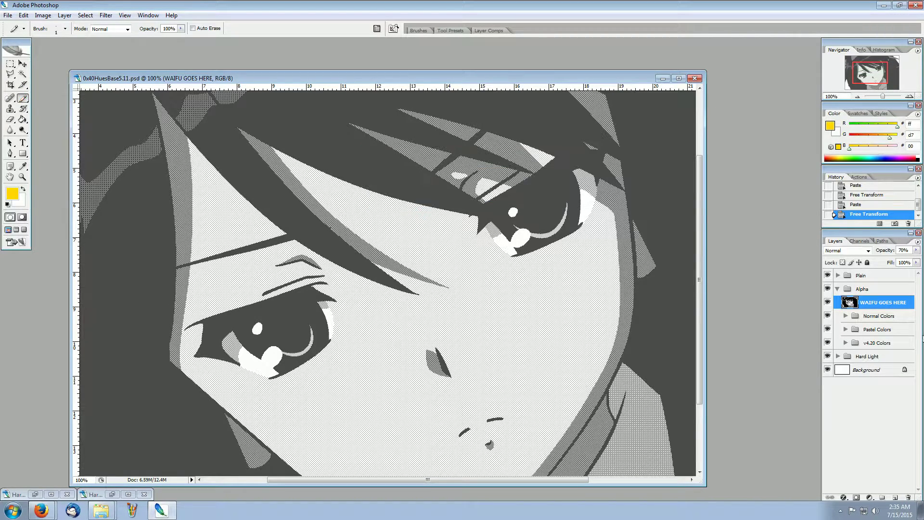
Preview the Brick, Red, Turtle and Orange layers of the Alpha group's Normal Colors one at a time, hiding each again.
click(846, 315)
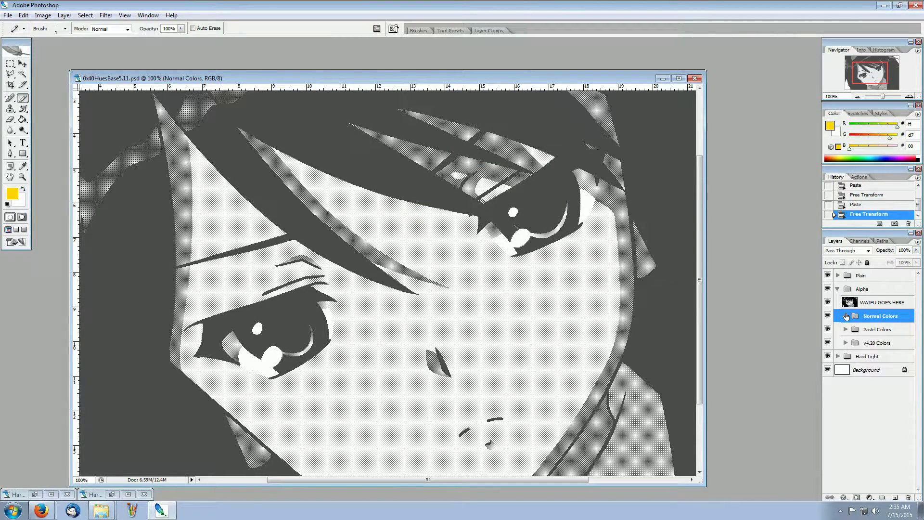
click(846, 316)
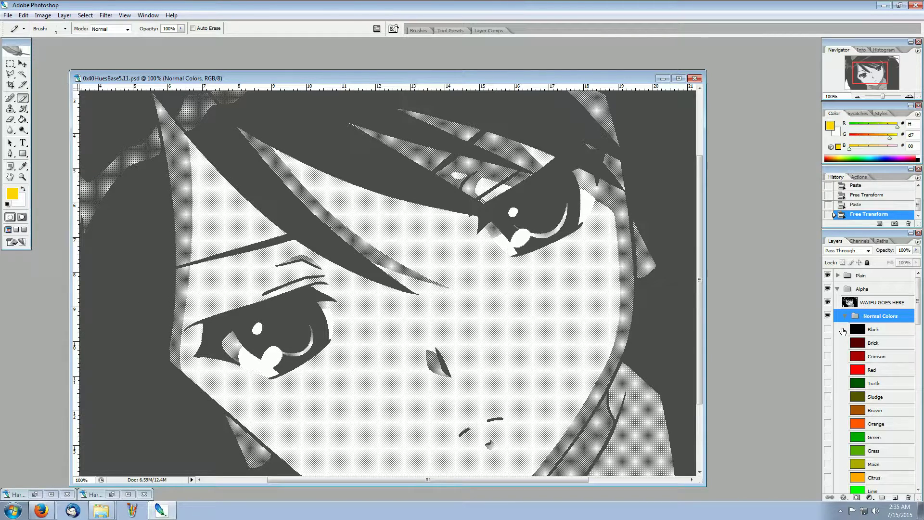
click(827, 342)
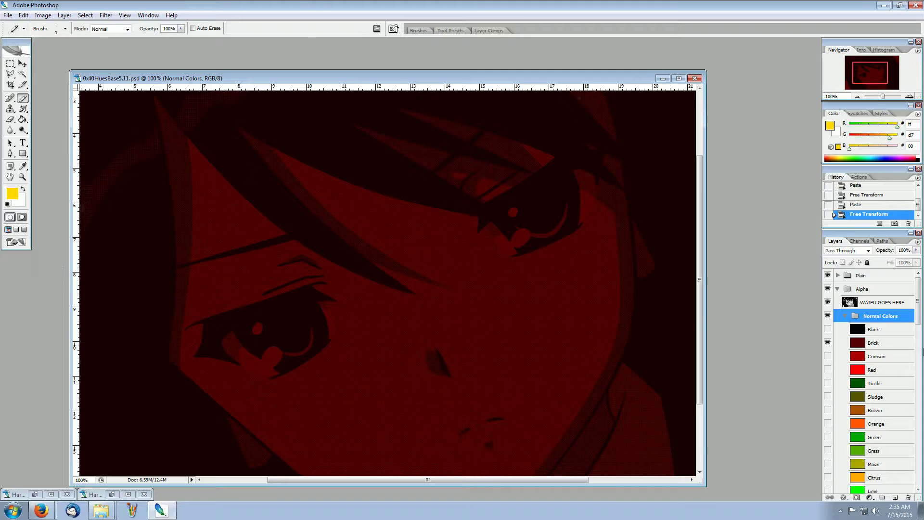
click(827, 342)
click(827, 369)
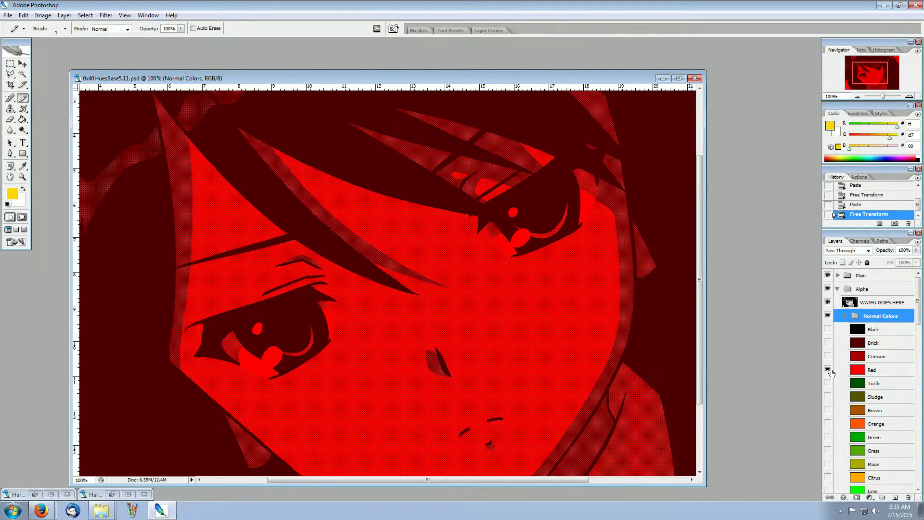
click(828, 369)
click(828, 383)
click(827, 383)
click(828, 423)
click(828, 424)
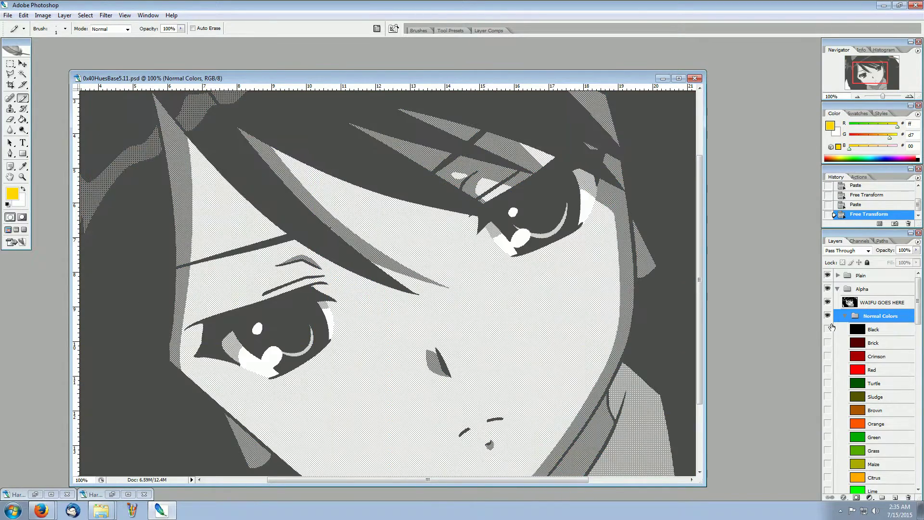
Collapse the Alpha group's Normal Colors and preview the Chestnut and Denim layers of its Pastel Colors, hiding each again.
click(845, 316)
click(852, 332)
click(845, 329)
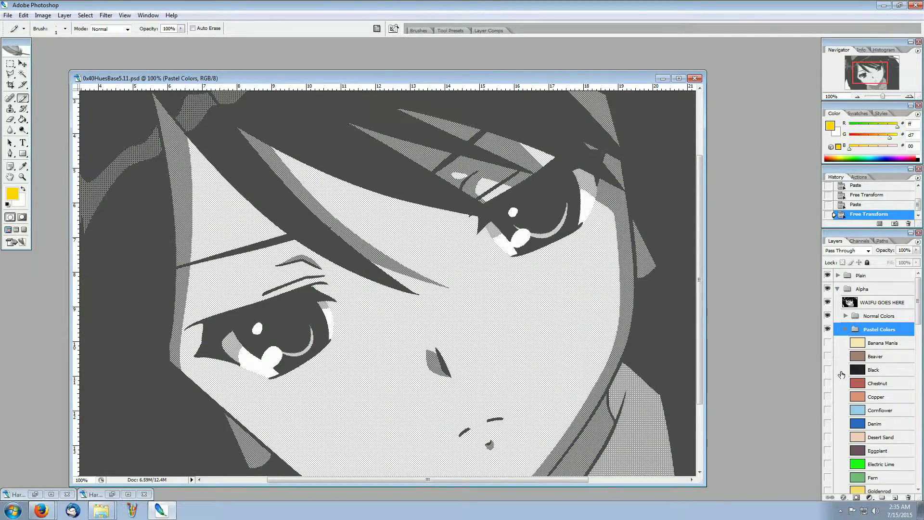
click(828, 383)
click(827, 383)
click(827, 424)
click(827, 424)
Preview the Tree Moss layer of the Alpha group's v4.20 Colors over the character, hide it again, and collapse that colour group.
click(845, 329)
click(844, 343)
click(827, 423)
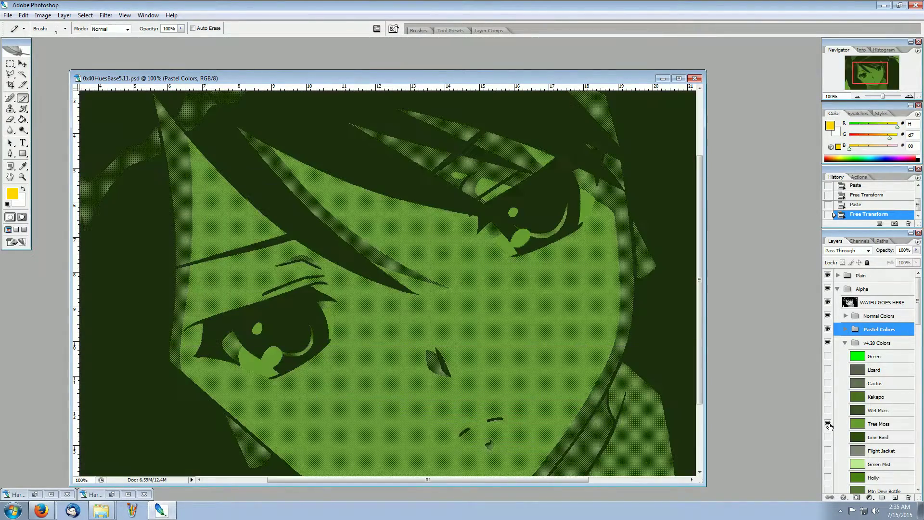
click(827, 423)
click(878, 342)
click(845, 343)
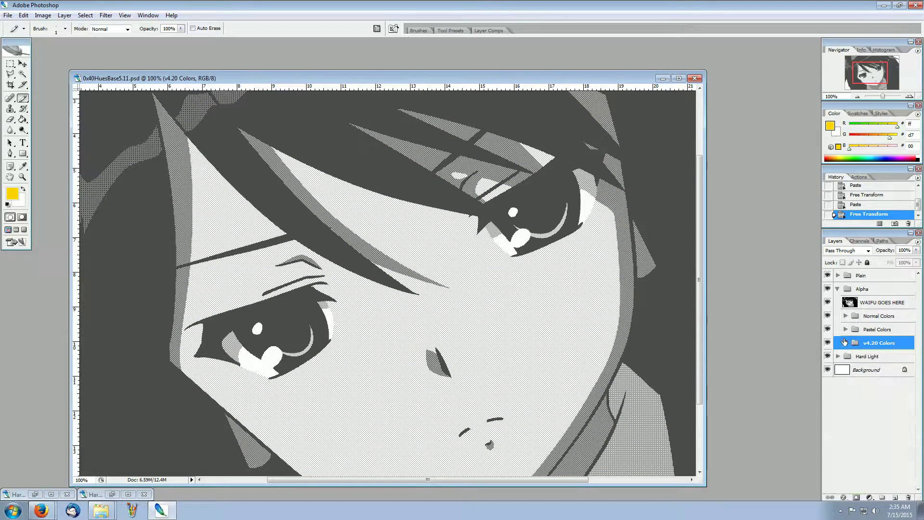
Hide the Alpha group's WAIFU GOES HERE layer, collapse the Alpha group, and expand the Hard Light group.
click(828, 302)
click(838, 289)
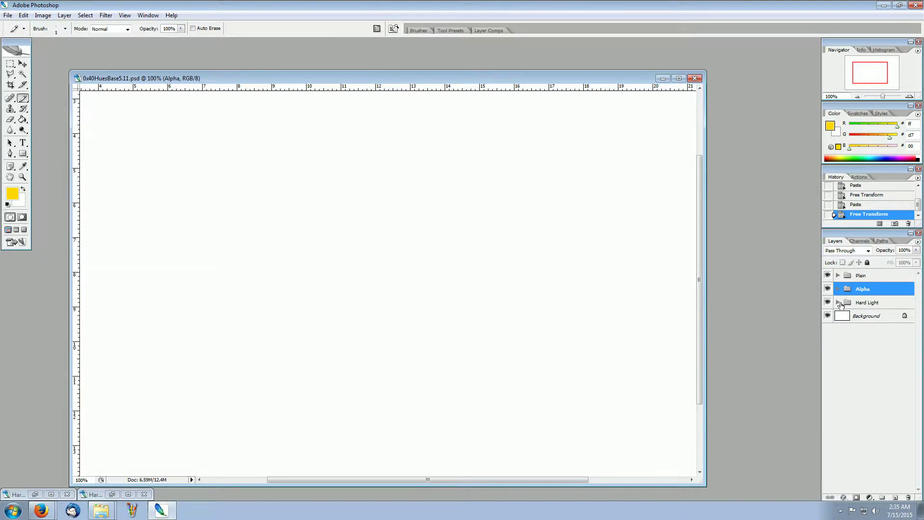
click(841, 305)
click(840, 305)
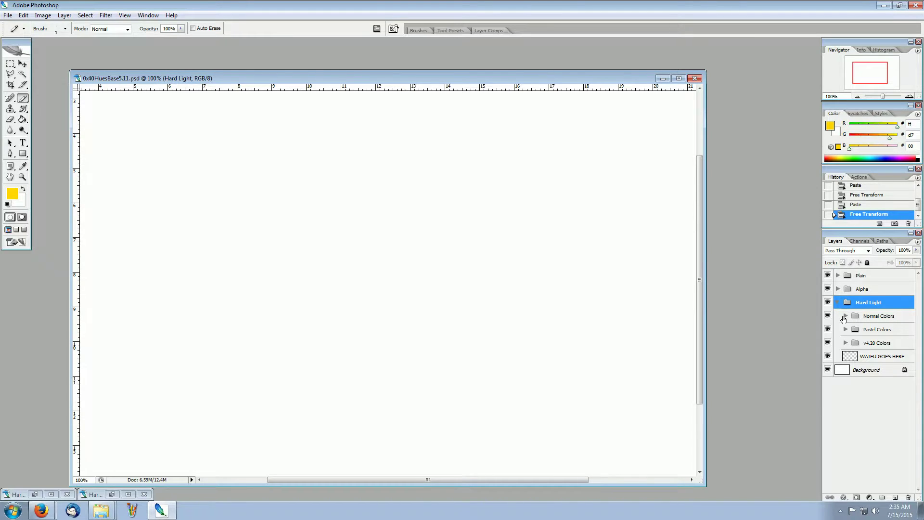
Paste the character into the Hard Light group's WAIFU GOES HERE layer and free-transform it to about X 1648 px, Y 681 px, framing her face.
click(859, 354)
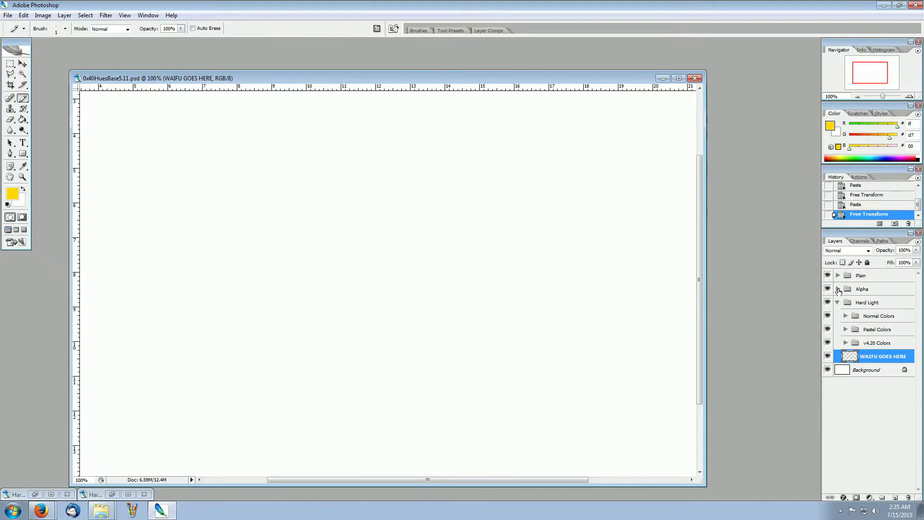
click(838, 290)
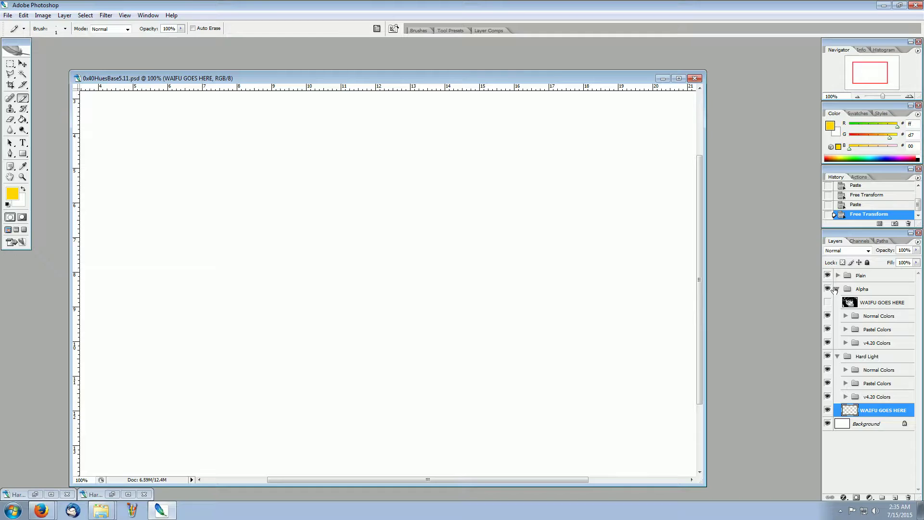
click(837, 289)
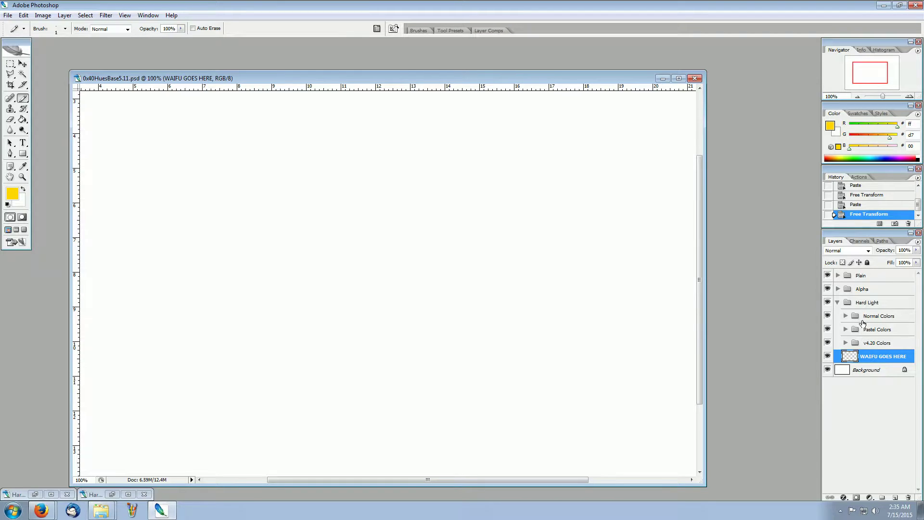
key(ctrl+v)
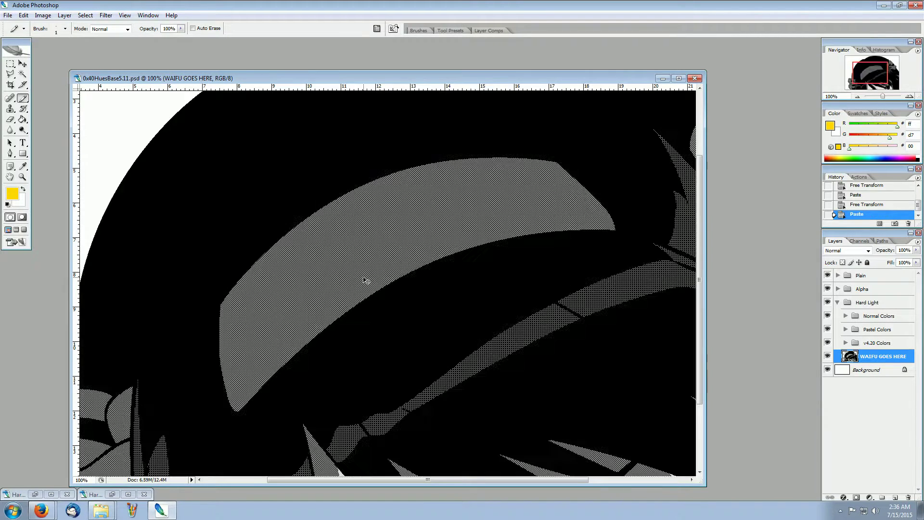
key(ctrl+t)
mouse_move(489, 400)
mouse_down()
mouse_move(457, 284)
mouse_move(420, 299)
mouse_up()
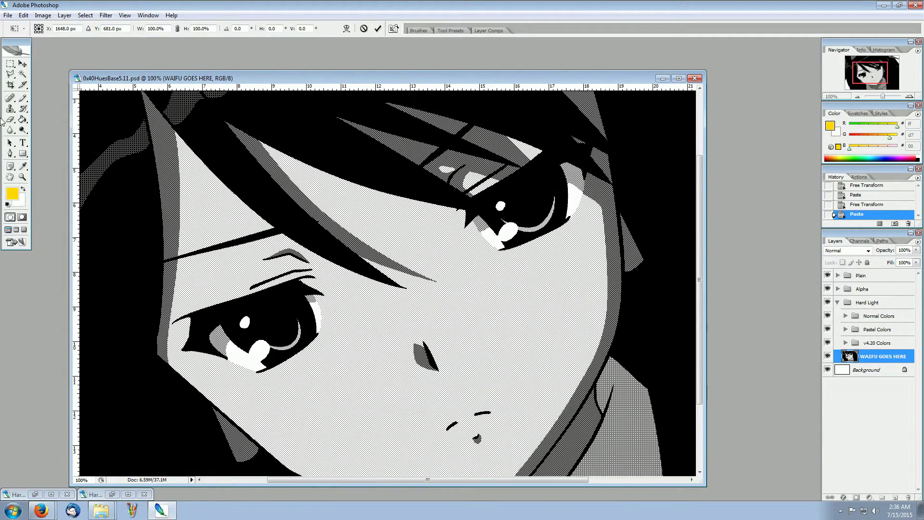
click(22, 100)
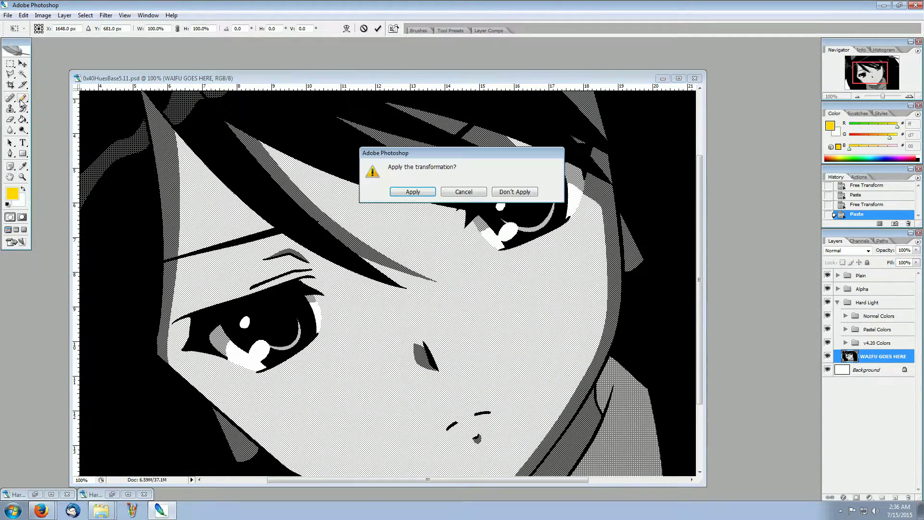
click(428, 196)
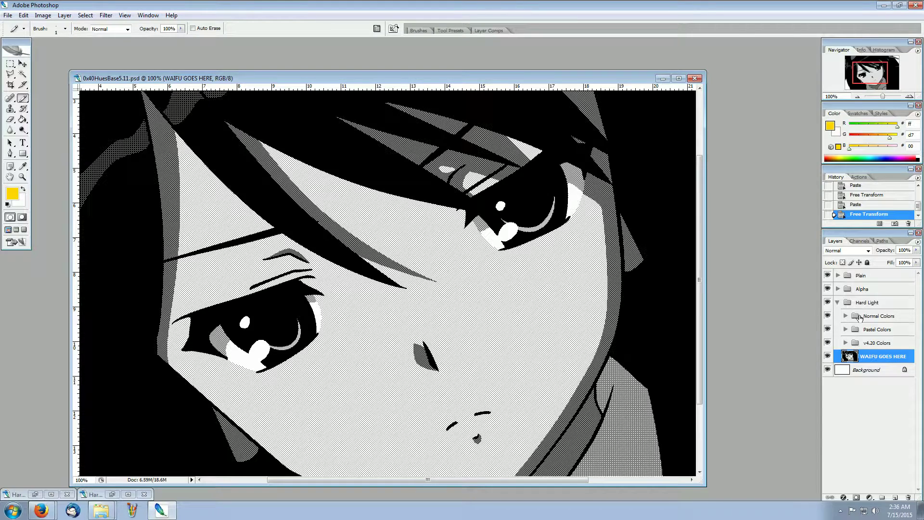
Preview the Brick, Red and Turtle layers of the Hard Light group's Normal Colors one at a time, hiding each again.
click(846, 316)
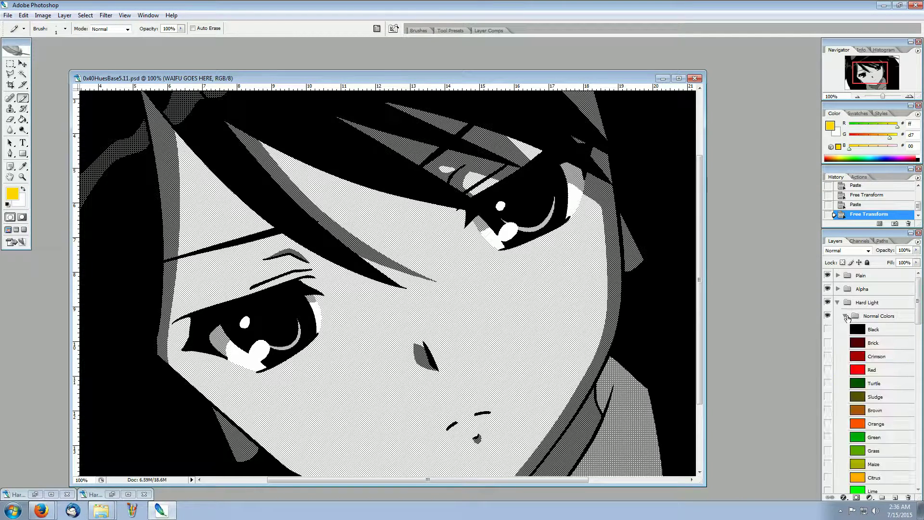
click(830, 344)
click(831, 345)
click(828, 370)
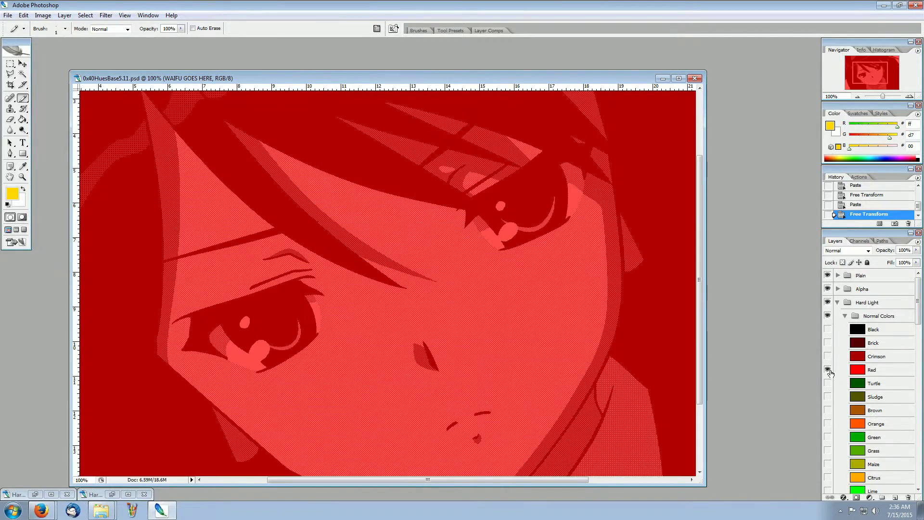
click(830, 371)
click(828, 383)
click(828, 383)
Preview the Grass and Green layers and one colour further down in the Hard Light group's Normal Colors, hiding each again.
click(827, 451)
click(828, 451)
click(828, 437)
click(827, 437)
scroll(837, 460, down, 2)
click(827, 424)
click(828, 423)
scroll(875, 396, up, 2)
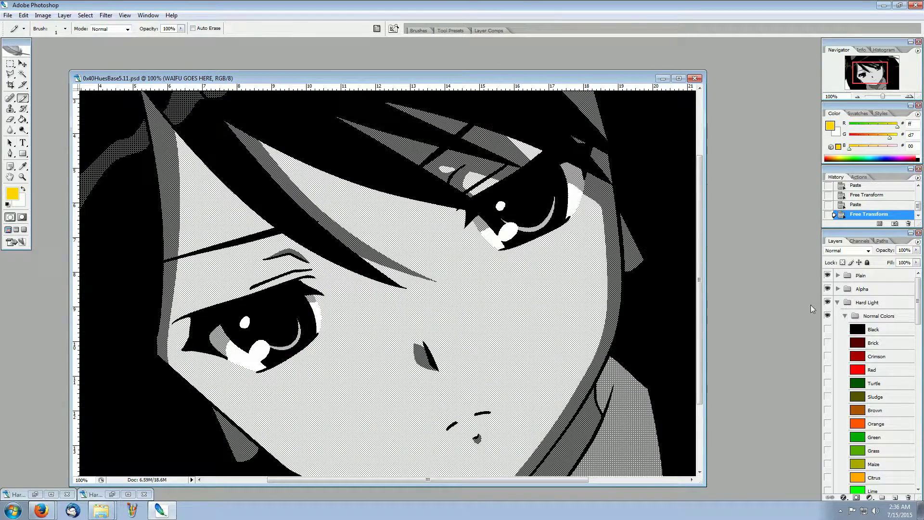
Switch from Normal Colors to Pastel Colors in the Hard Light group and preview Fern, Denim and Electric Lime individually, hiding each again.
click(845, 315)
click(845, 329)
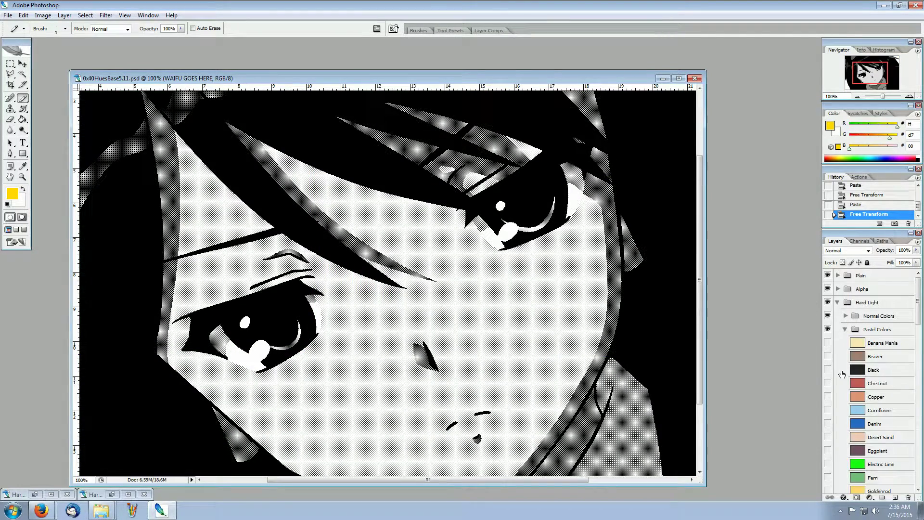
click(828, 478)
click(828, 478)
click(827, 423)
click(827, 424)
scroll(831, 433, down, 2)
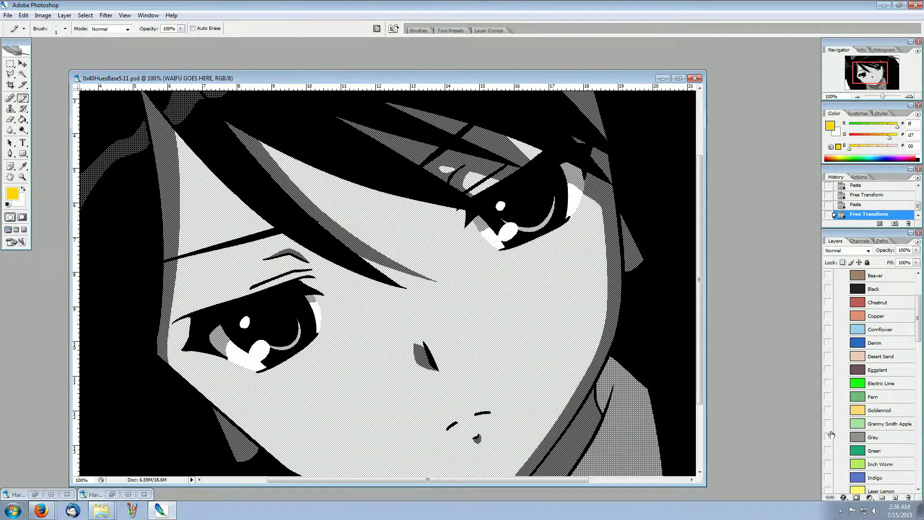
click(828, 384)
click(828, 384)
Browse the Pastel Colors layers and preview Granny Smith Apple and Goldenrod one at a time, hiding each again.
scroll(830, 389, down, 2)
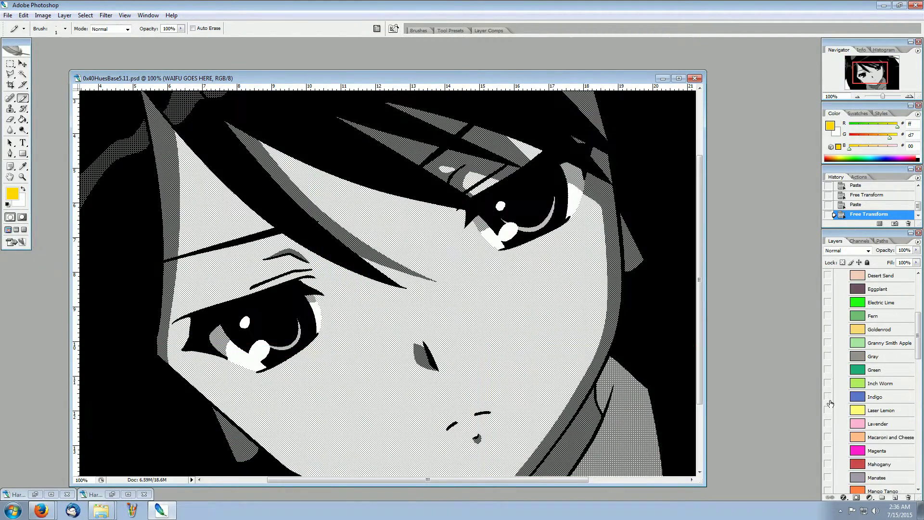
scroll(836, 361, down, 8)
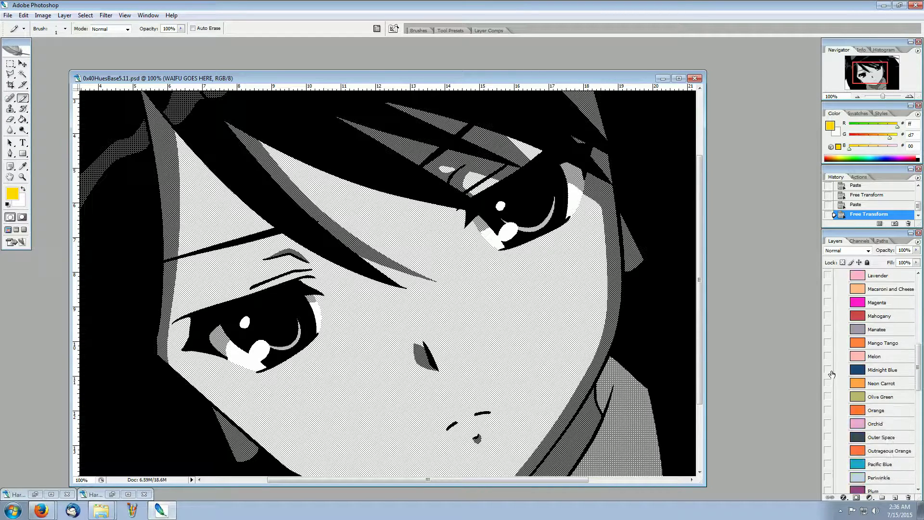
scroll(832, 377, up, 5)
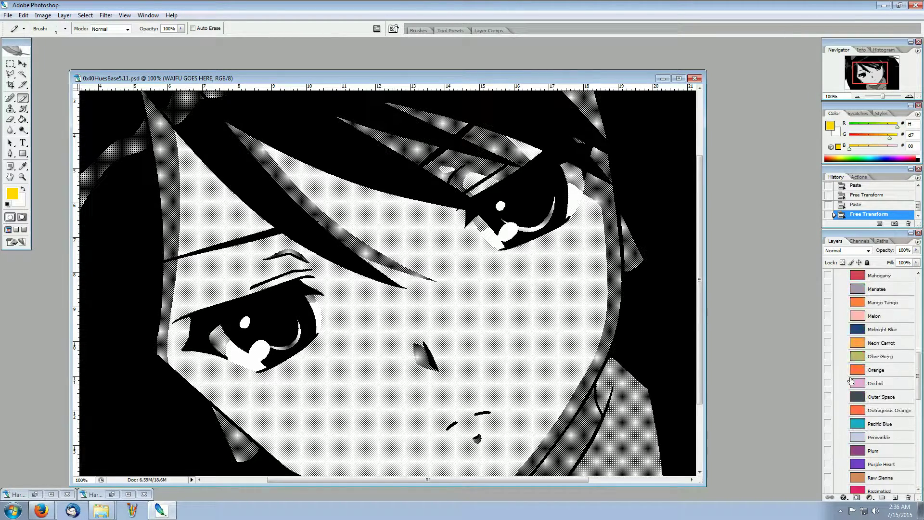
scroll(850, 356, up, 3)
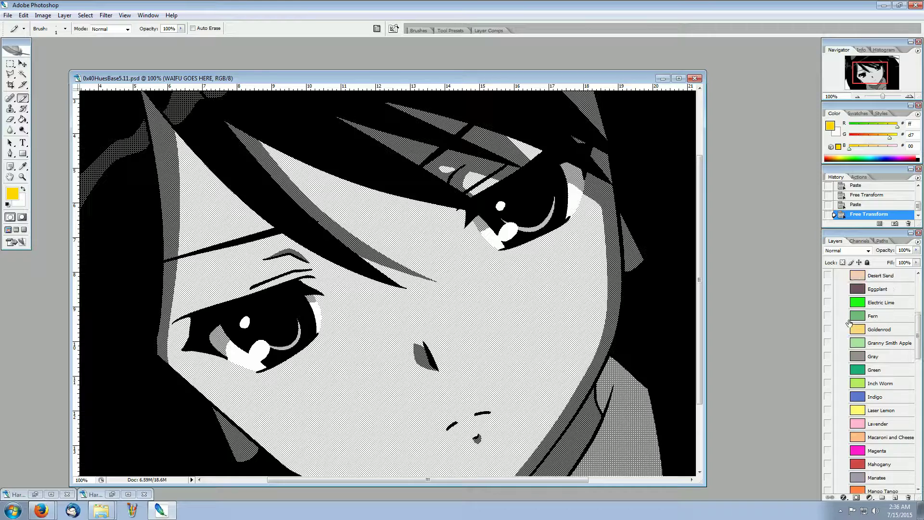
scroll(845, 361, up, 1)
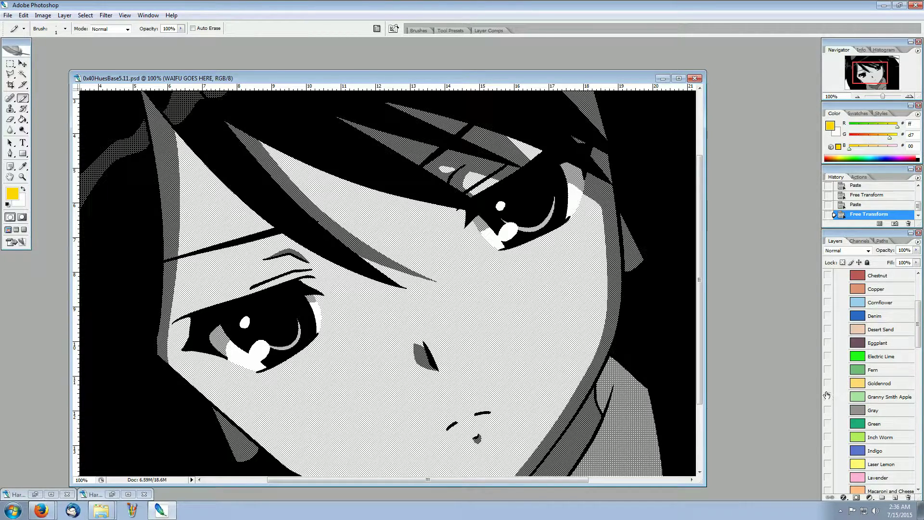
click(827, 397)
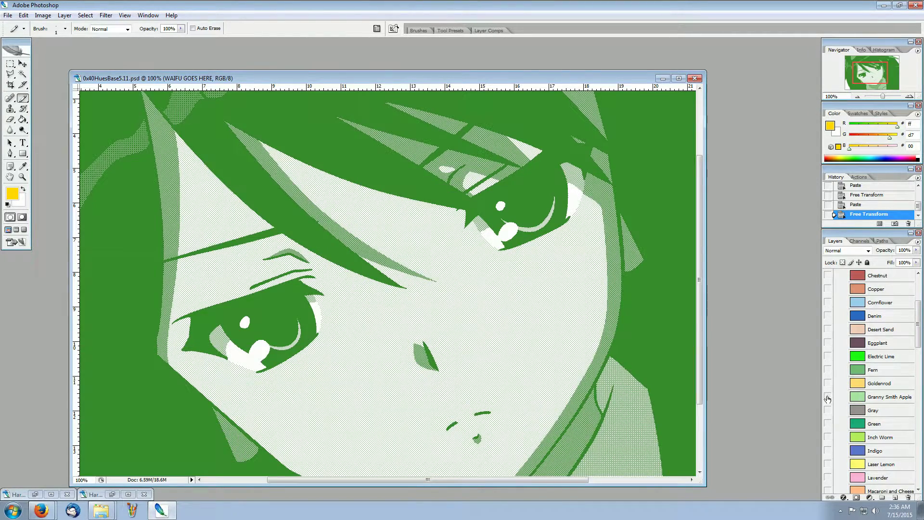
click(827, 398)
click(828, 383)
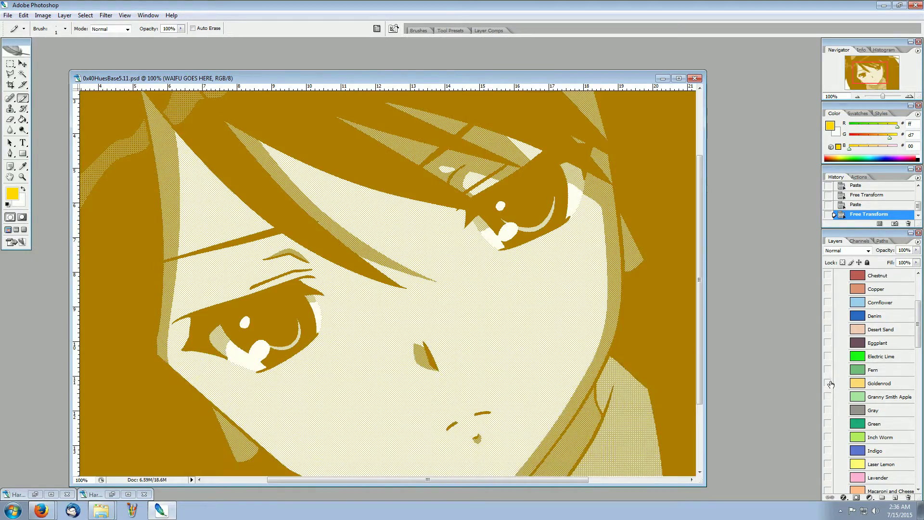
click(828, 383)
Preview the Inch Worm pastel layer alone and stacked with Green, and hide both again.
click(827, 437)
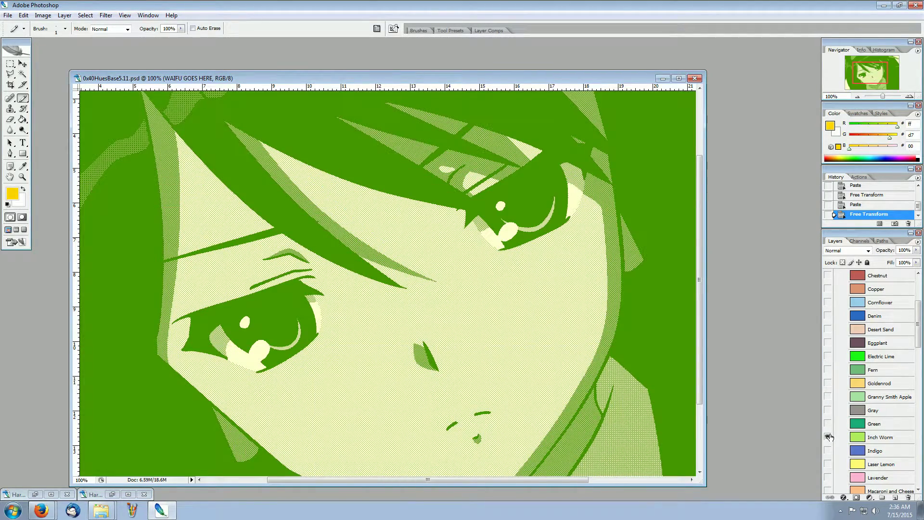
click(827, 424)
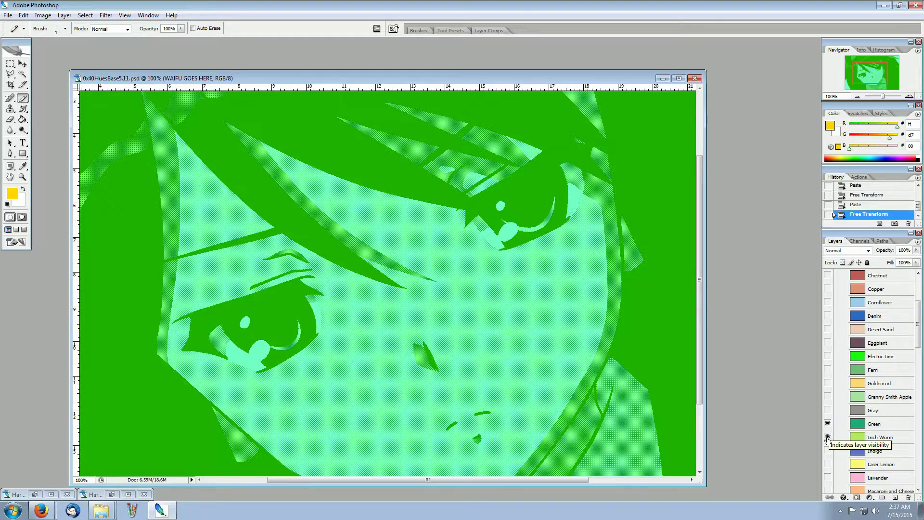
alt+click(828, 437)
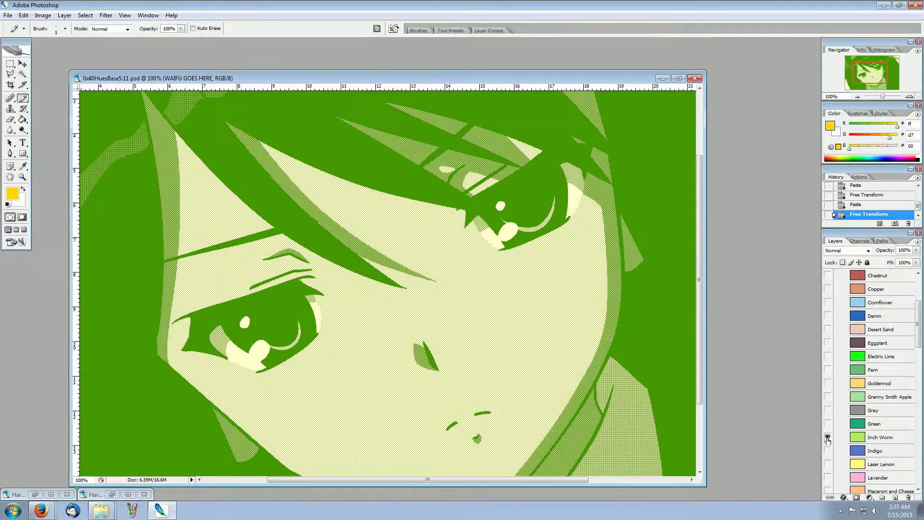
alt+click(827, 437)
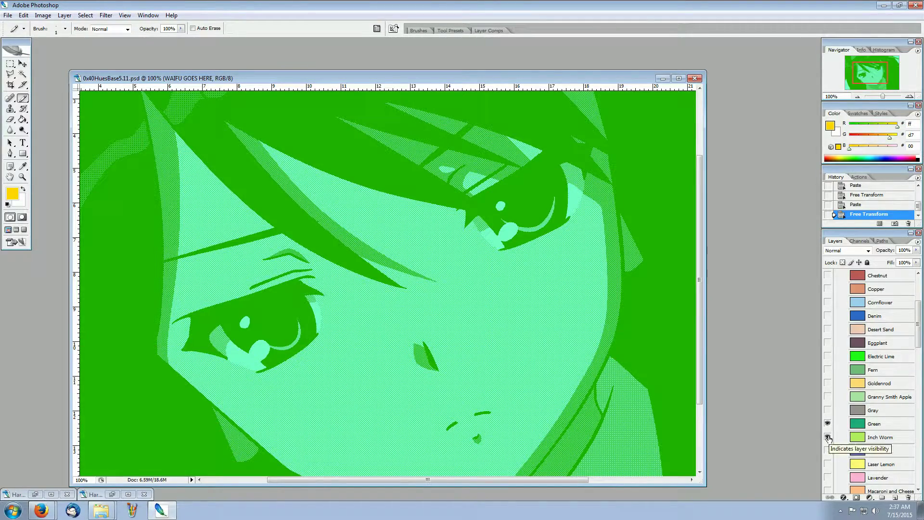
click(828, 423)
Preview the Magenta pastel layer alone and combined with Mahogany and with Inch Worm, and hide them all again.
scroll(837, 425, down, 3)
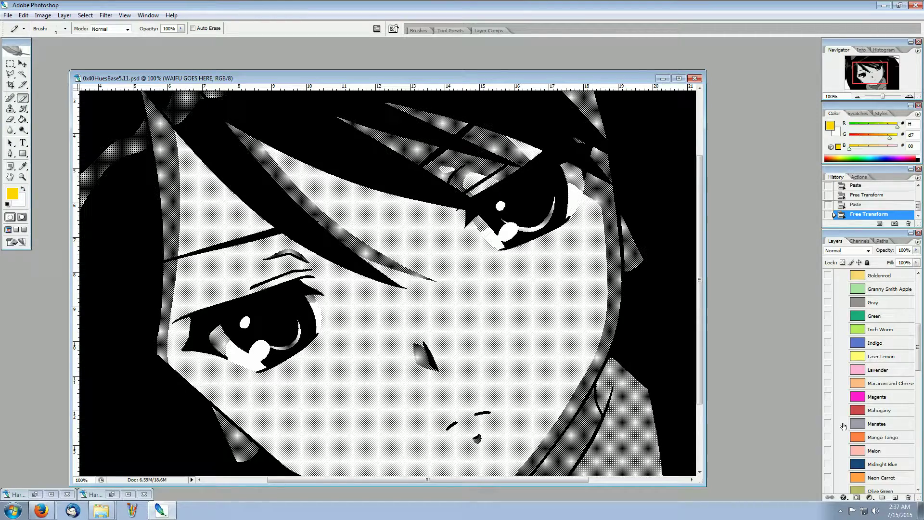
click(827, 398)
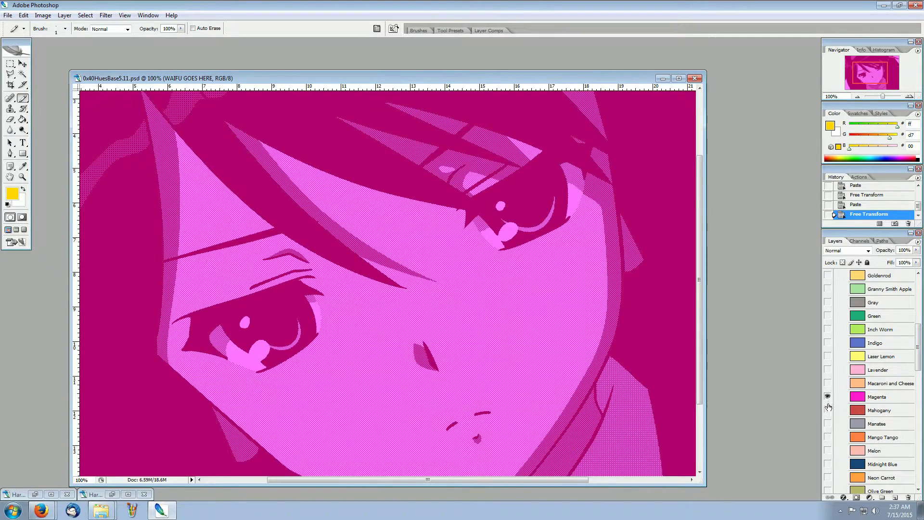
click(828, 410)
click(828, 410)
click(829, 330)
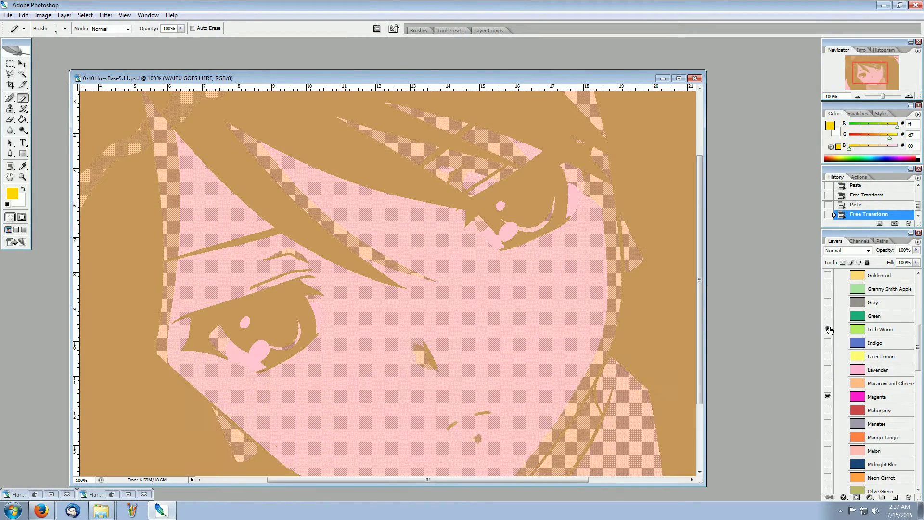
click(828, 329)
click(828, 396)
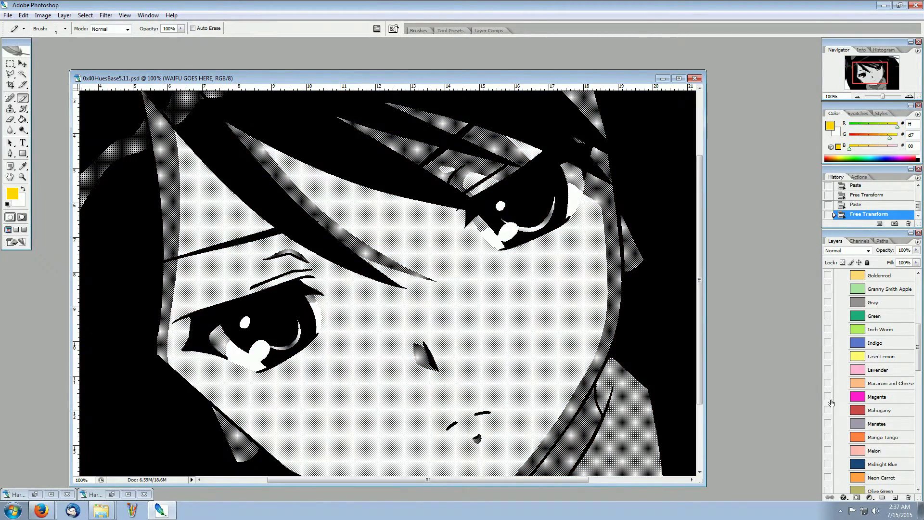
Collapse the Pastel Colors group and hide the Hard Light group's WAIFU GOES HERE layer.
scroll(846, 331, up, 5)
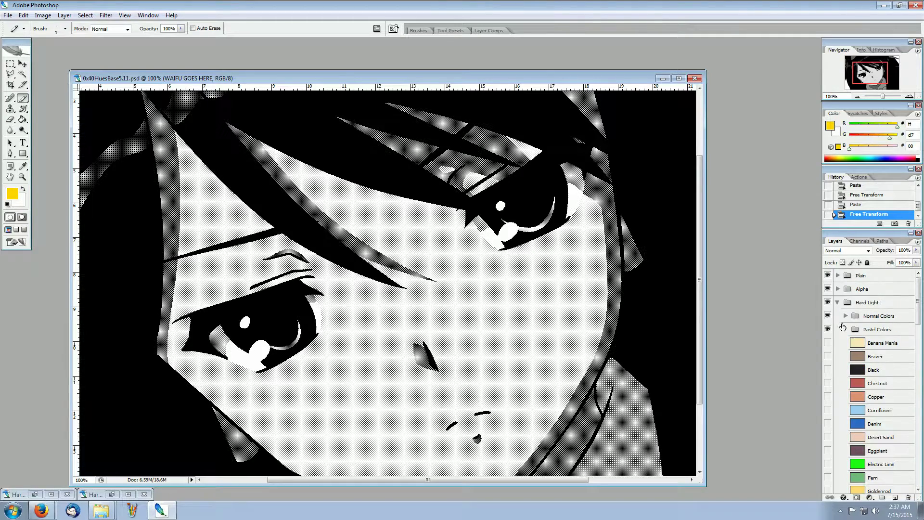
click(845, 329)
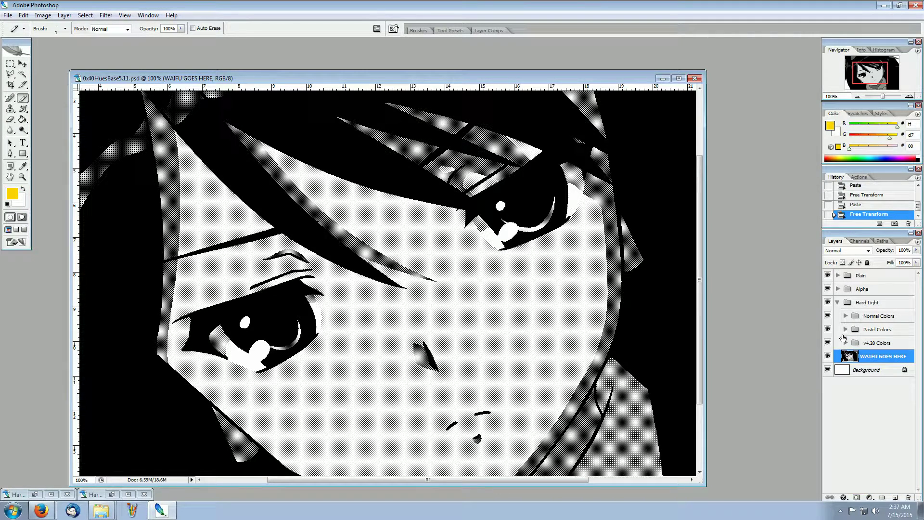
click(828, 356)
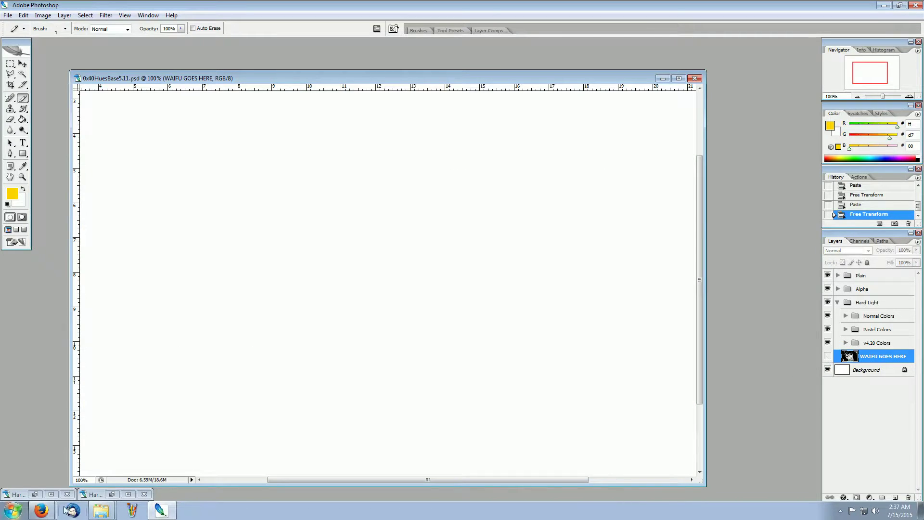
Copy the entire full-colour HaruhiSource.png image and paste it into a new layer above WAIFU GOES HERE in the Hard Light group.
click(112, 494)
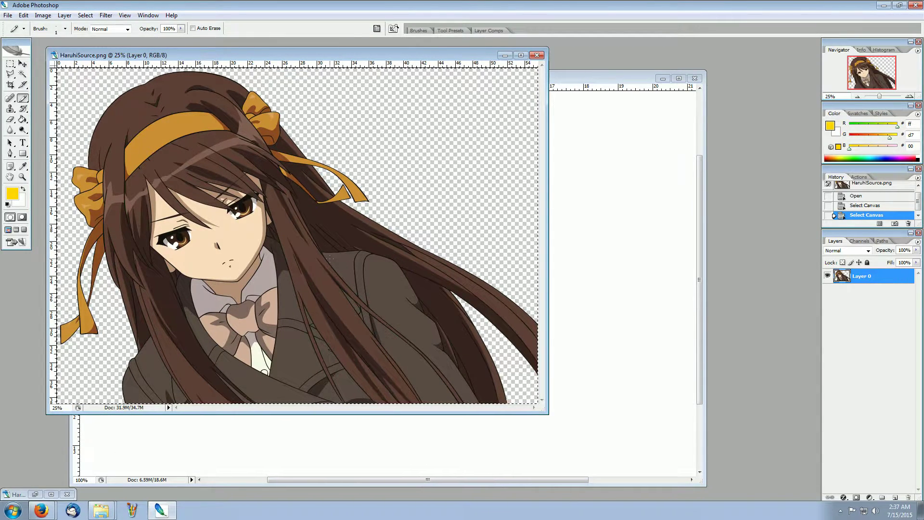
key(ctrl+a)
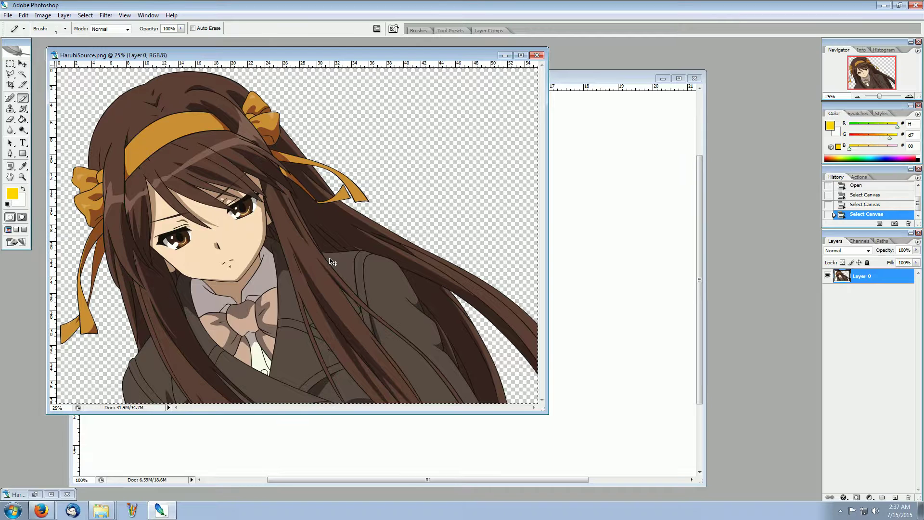
click(504, 55)
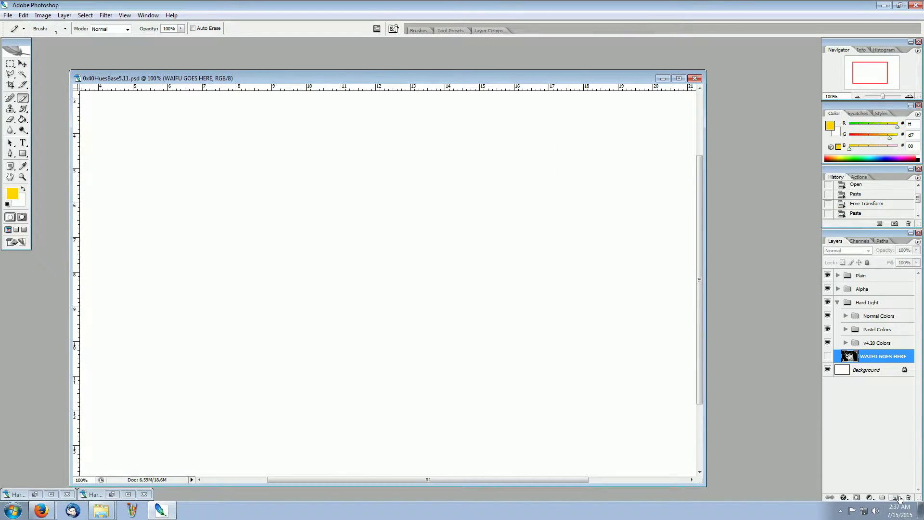
click(895, 497)
key(ctrl+v)
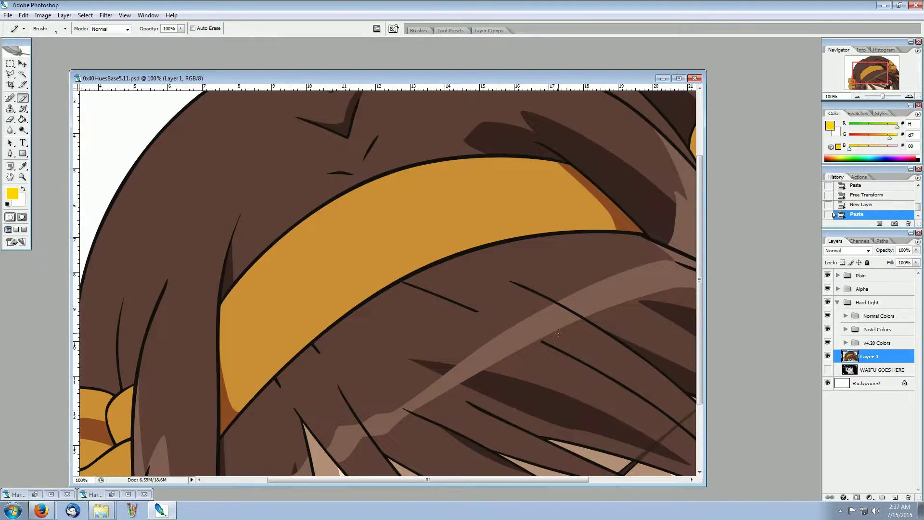
Free-transform the pasted full-colour character to about X 1639.5 px, Y 660 px, framing her face, and apply the transform.
key(ctrl+t)
drag(474, 345, 361, 213)
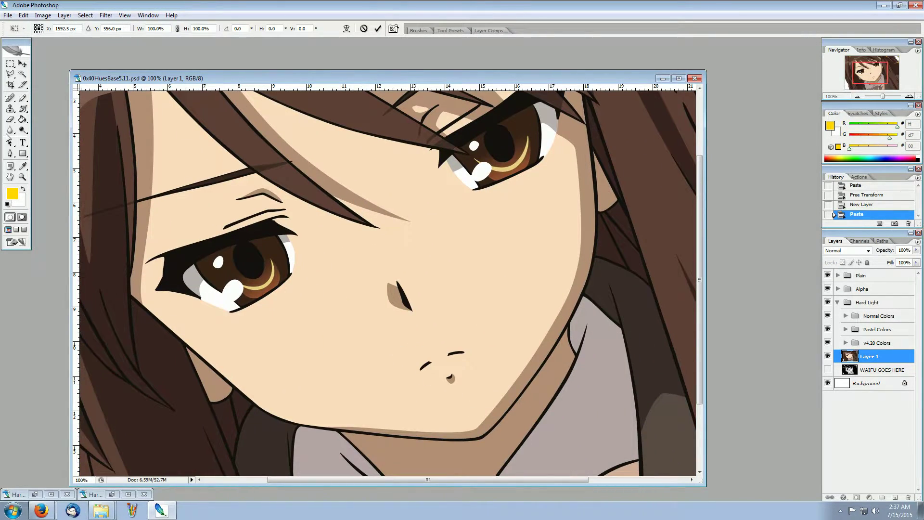
drag(186, 190, 209, 239)
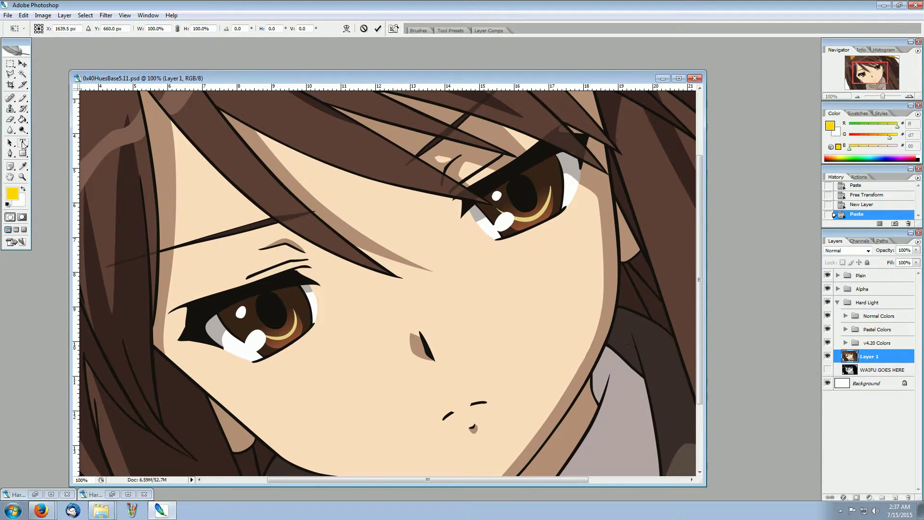
click(23, 98)
click(392, 192)
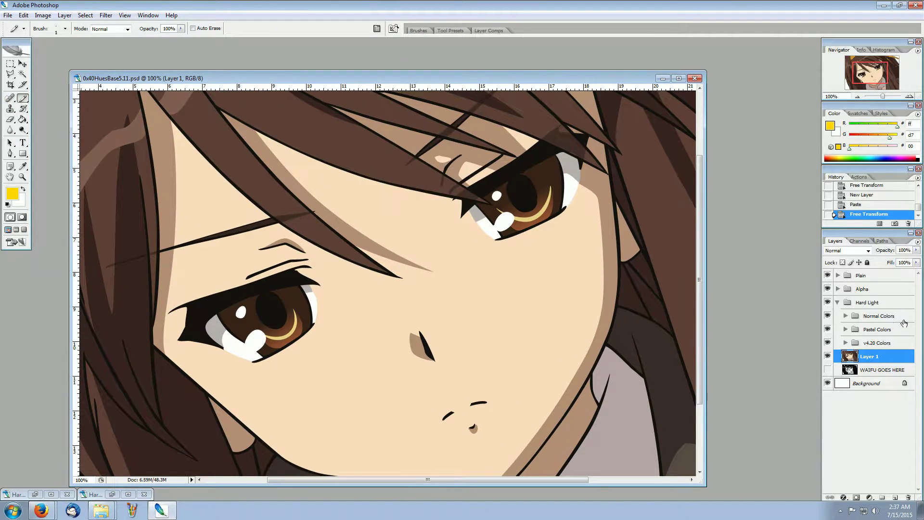
Expand Pastel Colors and preview Chestnut, Denim and Electric Lime one at a time over the full-colour character, hiding each again.
click(845, 330)
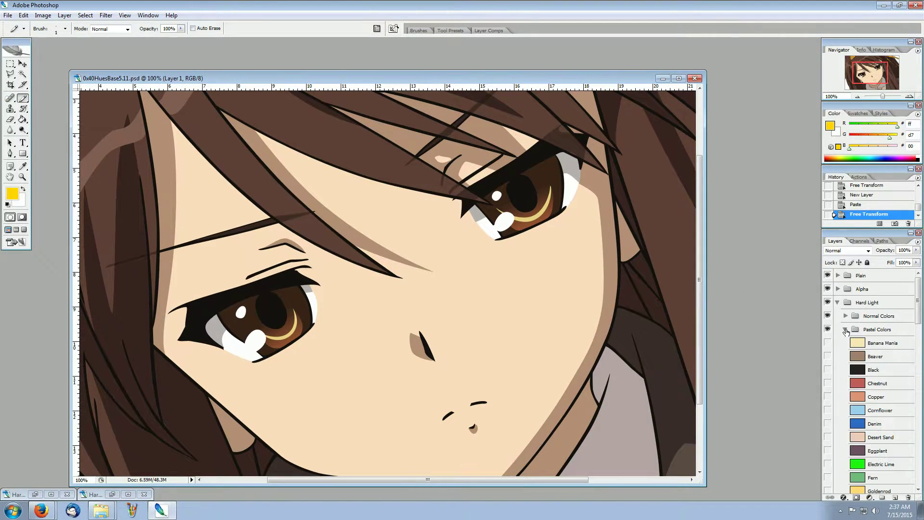
click(828, 384)
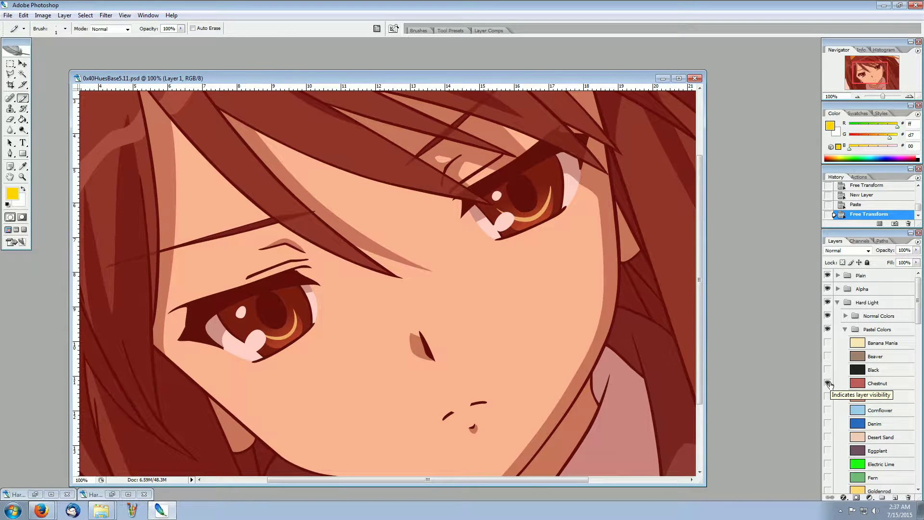
click(827, 383)
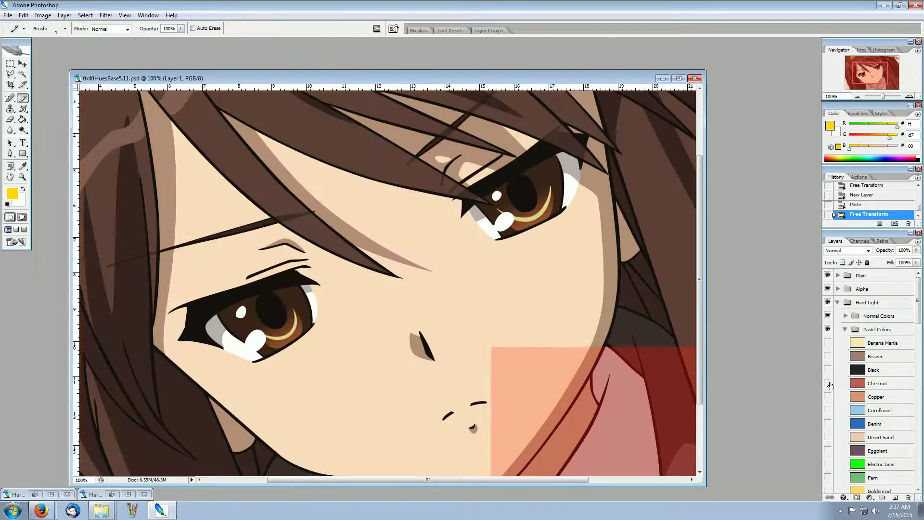
click(827, 424)
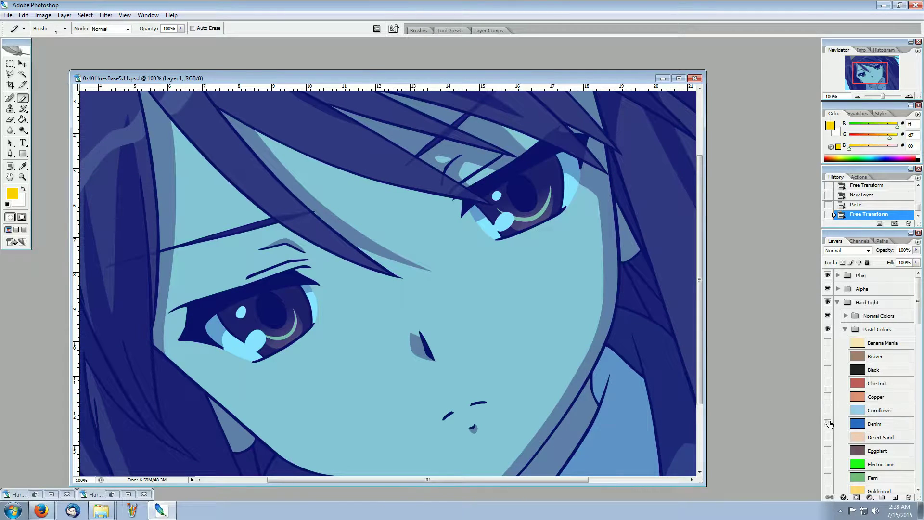
click(828, 423)
click(828, 463)
click(827, 464)
Show the Green, Electric Lime, Denim and Goldenrod pastel layers stacked together over the full-colour character.
scroll(830, 463, down, 3)
click(828, 437)
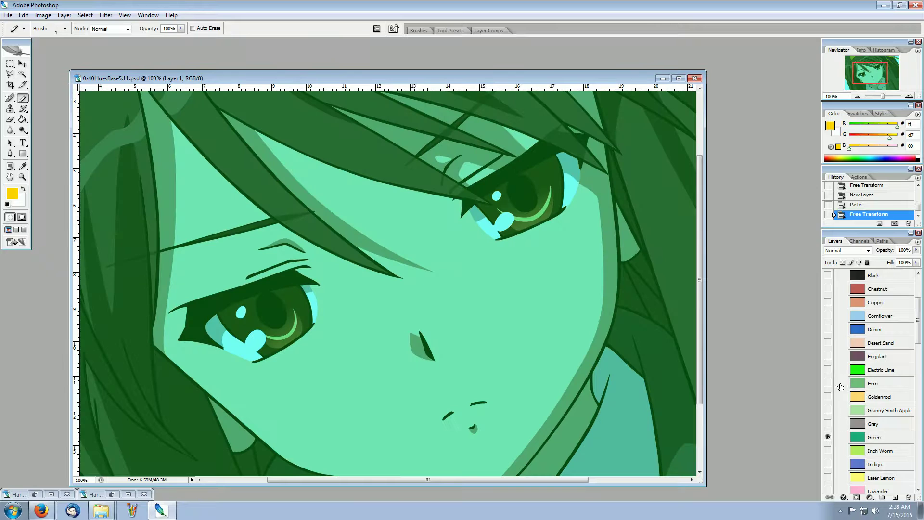
click(827, 370)
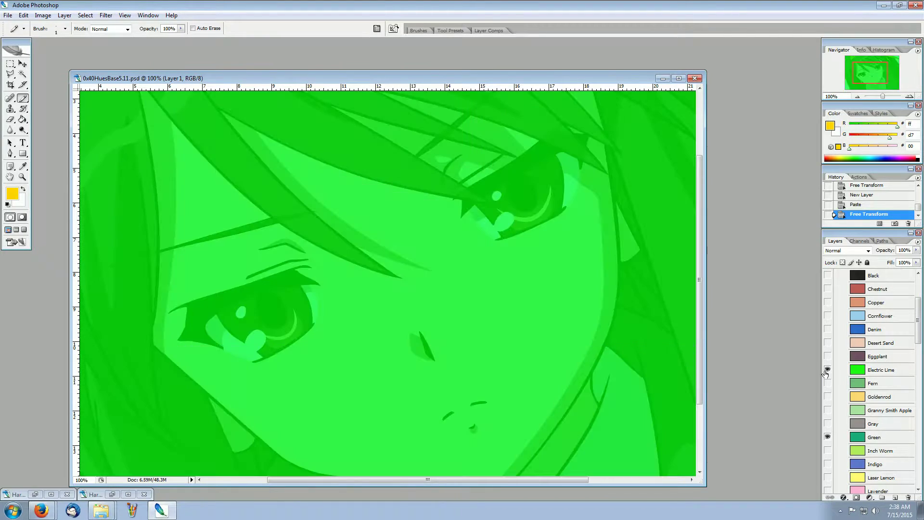
click(828, 329)
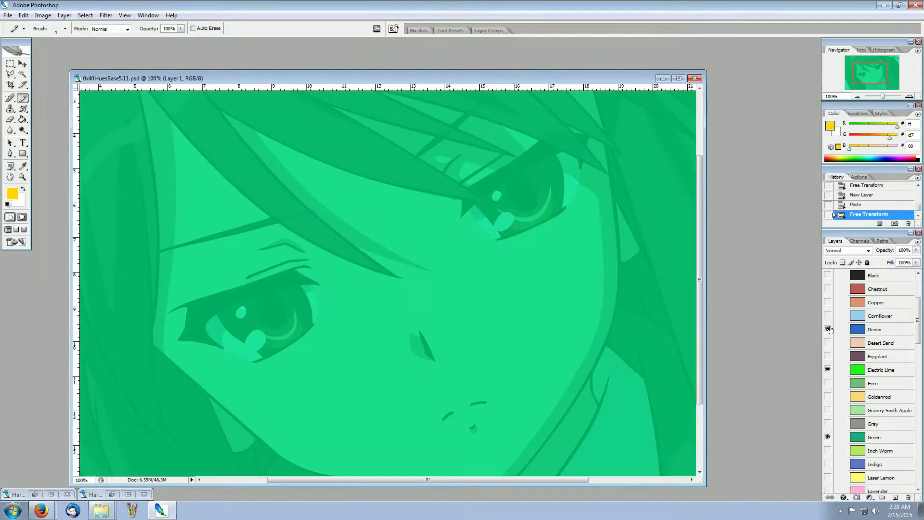
click(827, 396)
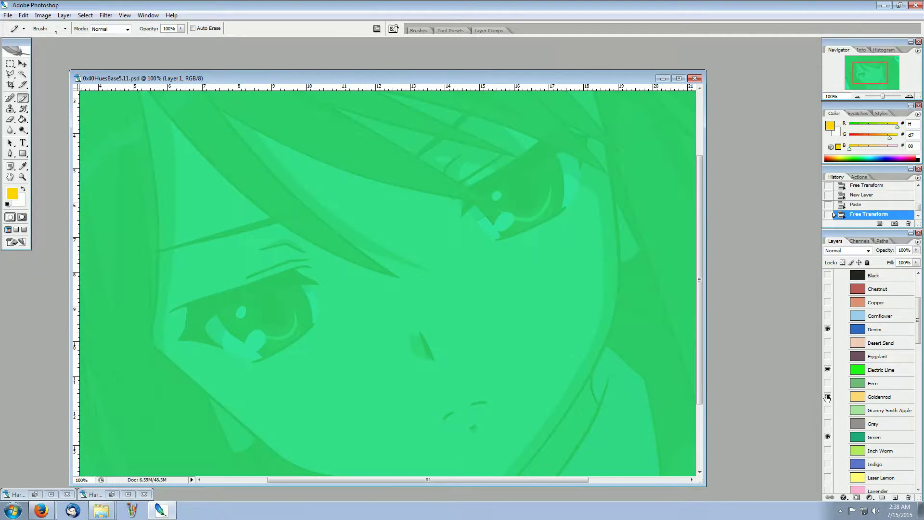
Add Chestnut to the stacked pastel layers over the full-colour character, and hide Denim, Electric Lime, Goldenrod, Green and Chestnut.
click(827, 289)
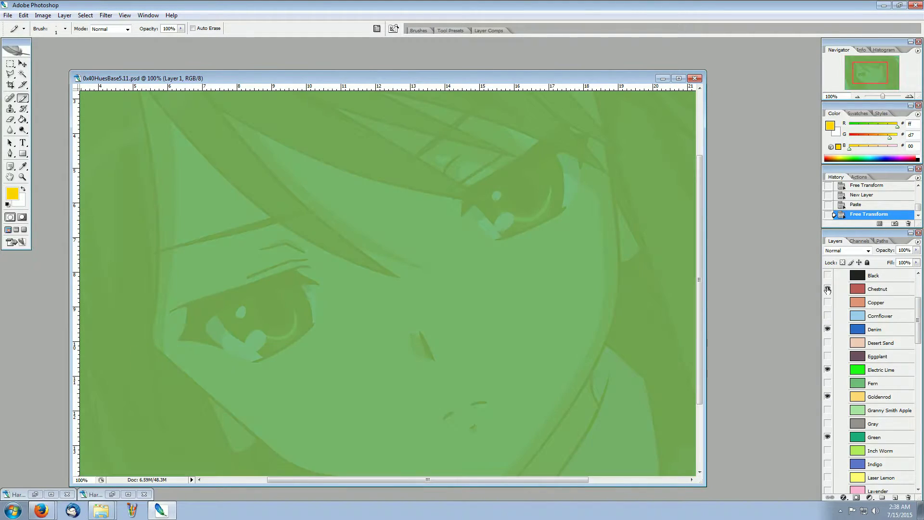
click(829, 329)
click(828, 370)
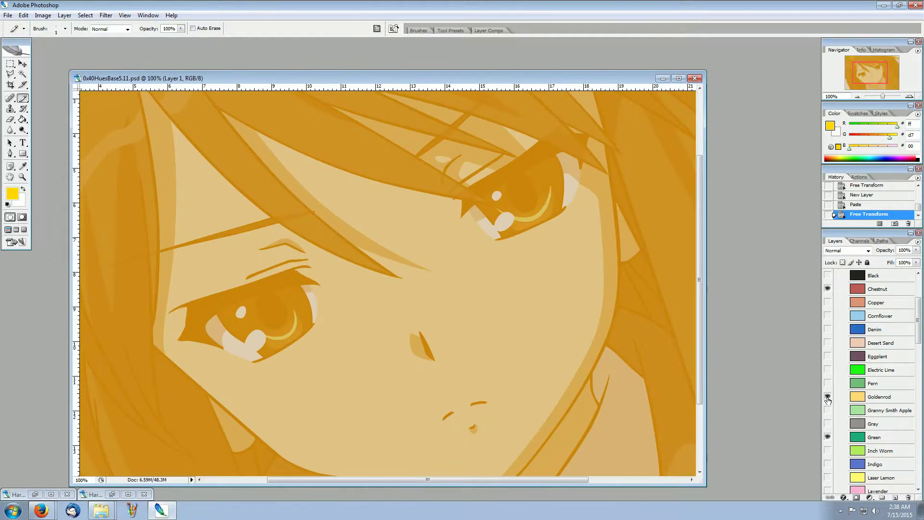
click(827, 397)
click(828, 437)
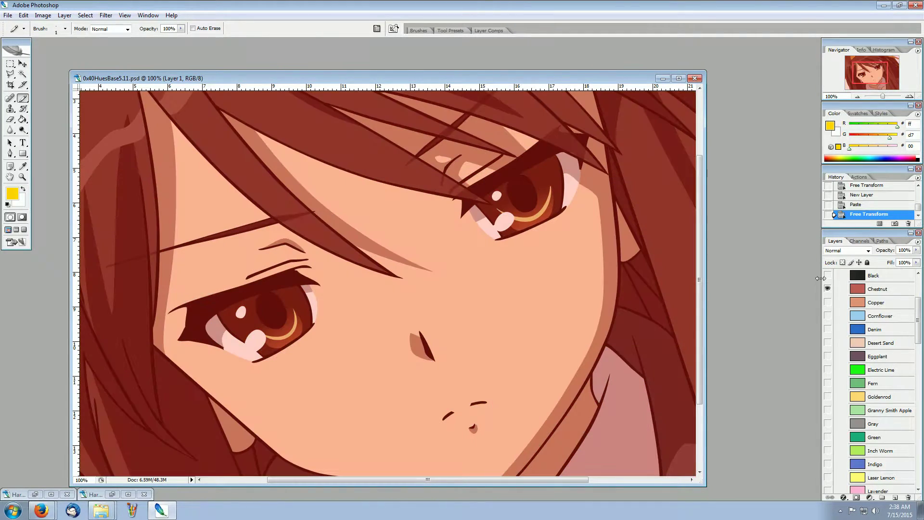
click(828, 288)
Collapse Pastel Colors, hide the full-colour Layer 1 and show the black-and-white WAIFU GOES HERE layer in the Hard Light group.
scroll(866, 332, up, 4)
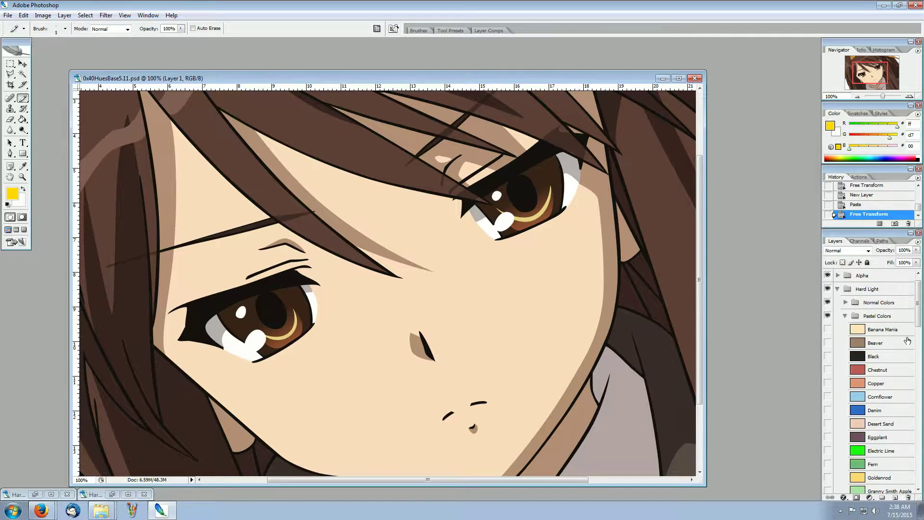
click(845, 330)
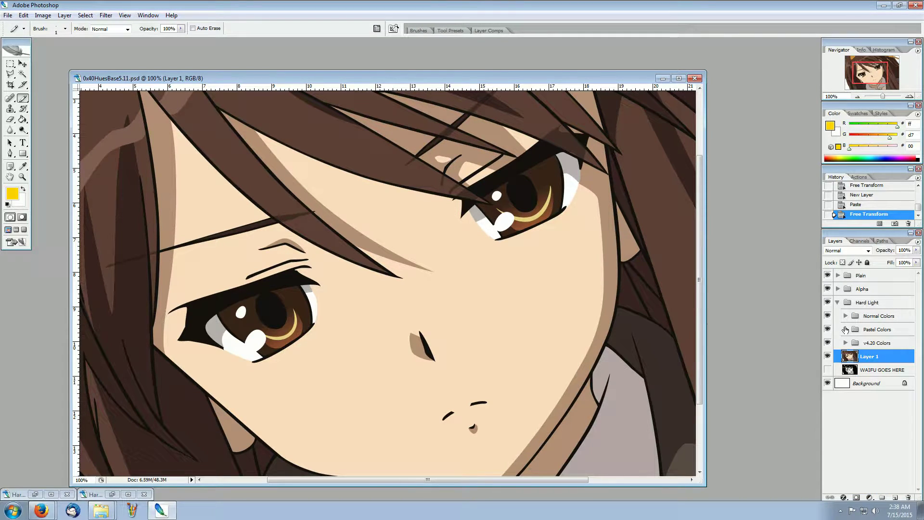
click(827, 356)
click(828, 369)
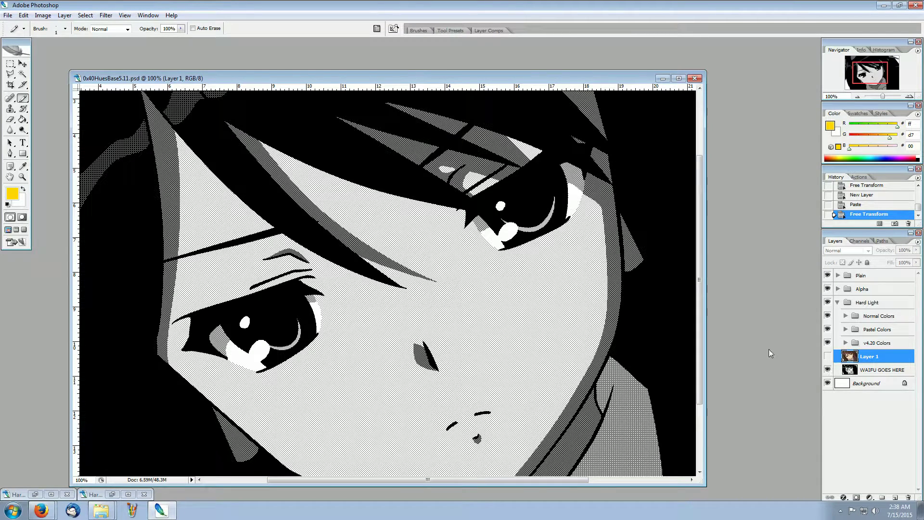
Switch to Firefox, return the start page tab to curiously.moe and change the playing song to DJ Fresh - Kryptonite.
mouse_move(59, 512)
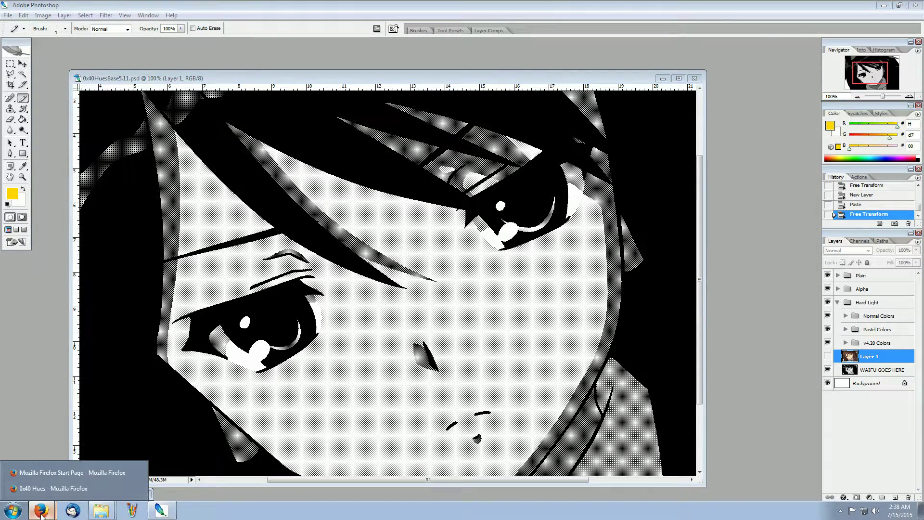
click(92, 489)
click(299, 7)
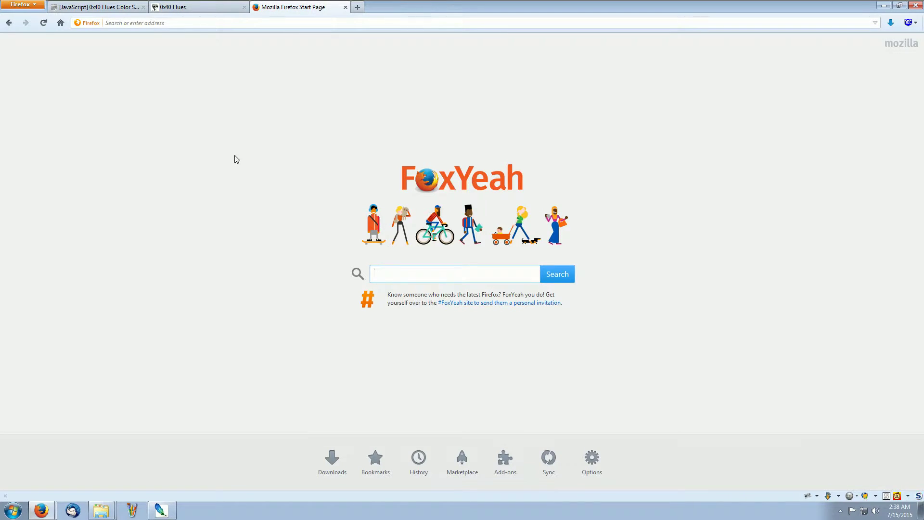
key(alt+Left)
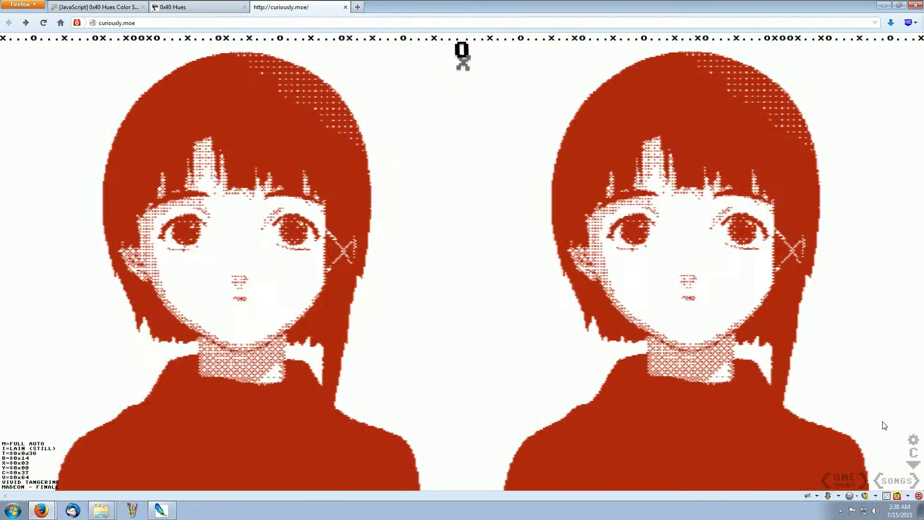
key(k)
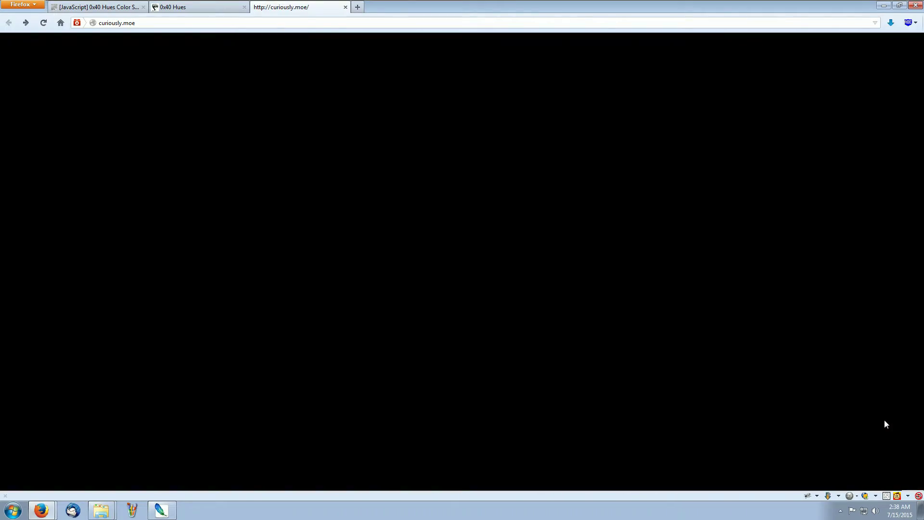
In the 0x40 Hues v5.0 Defaults respack, disable all songs and enable only DJ Fresh - Kryptonite.
click(913, 441)
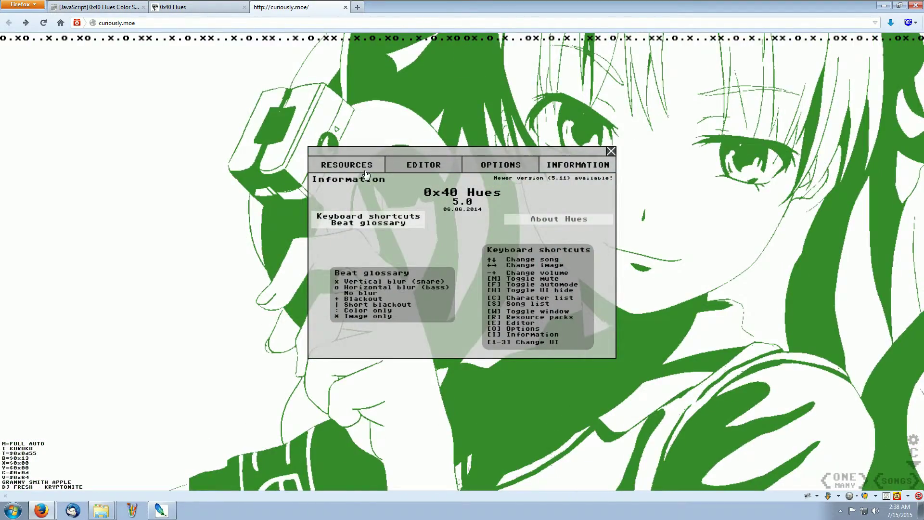
click(366, 174)
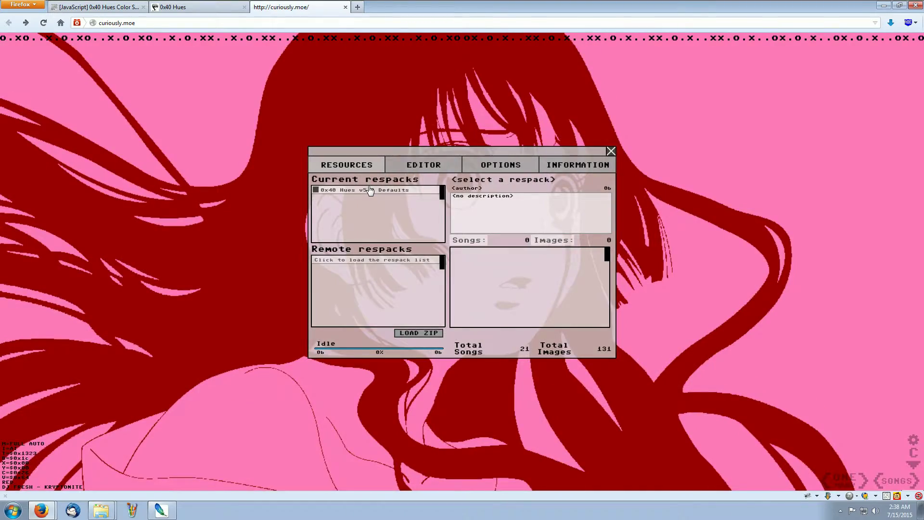
click(368, 190)
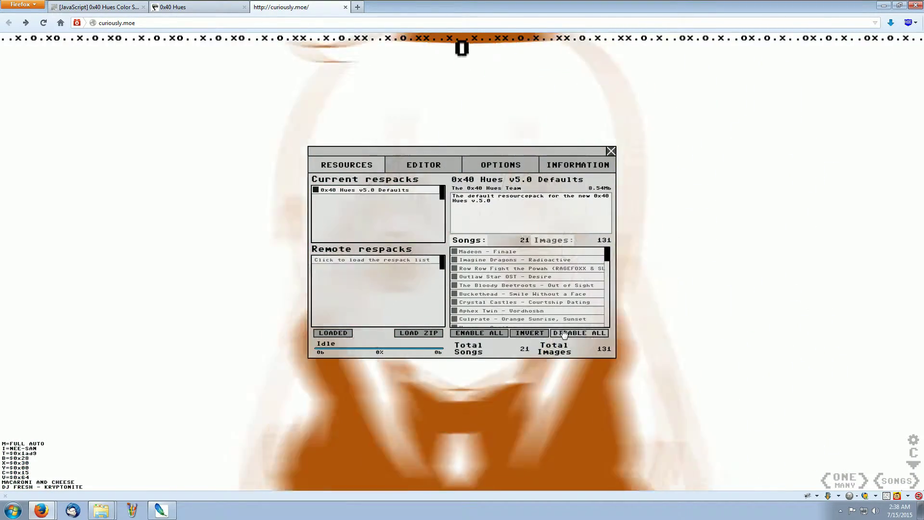
click(567, 333)
scroll(474, 312, down, 4)
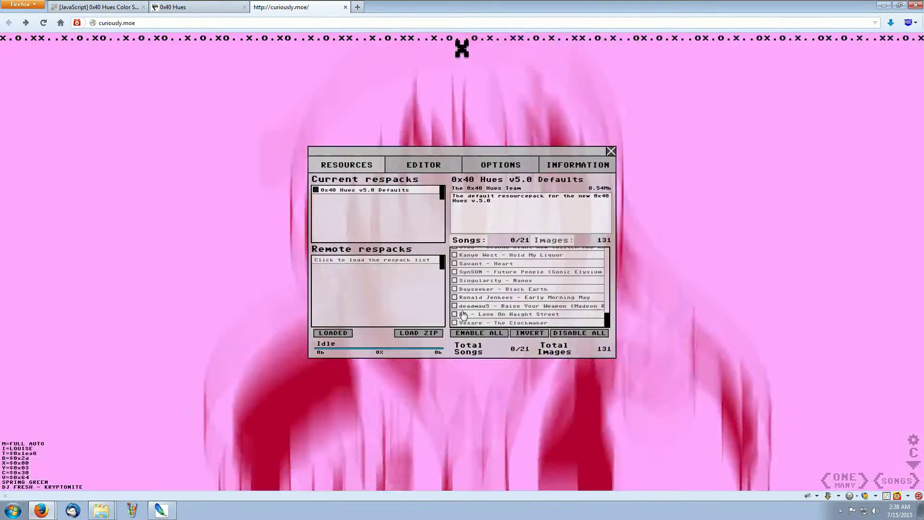
scroll(460, 306, up, 3)
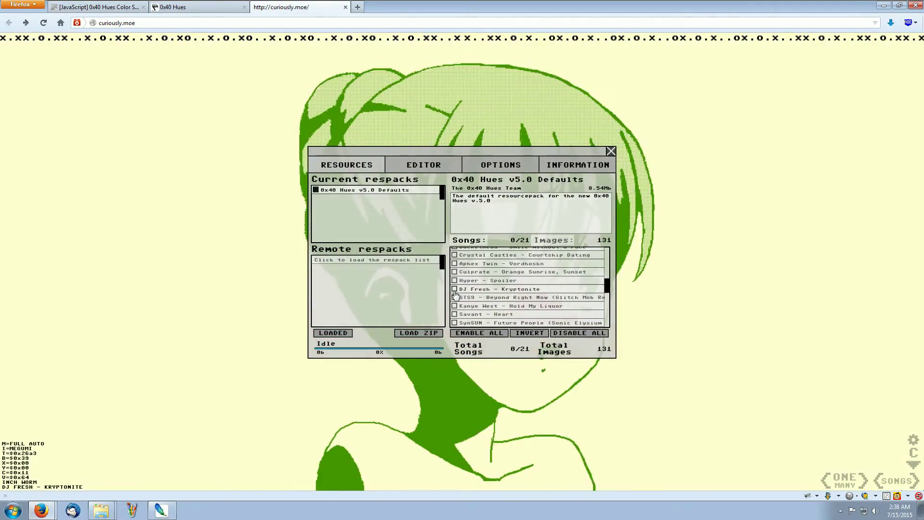
click(454, 290)
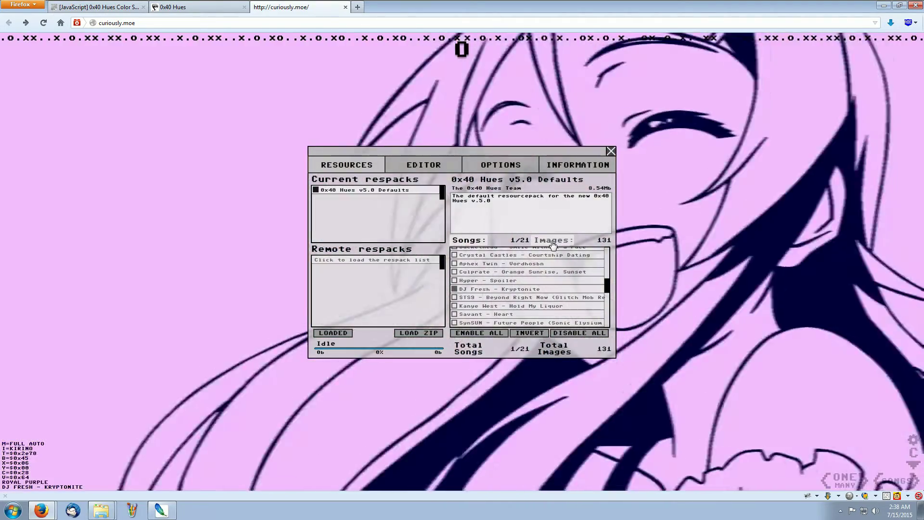
Disable every image in the same respack and enable only Haruhi Suzumiya.
click(552, 240)
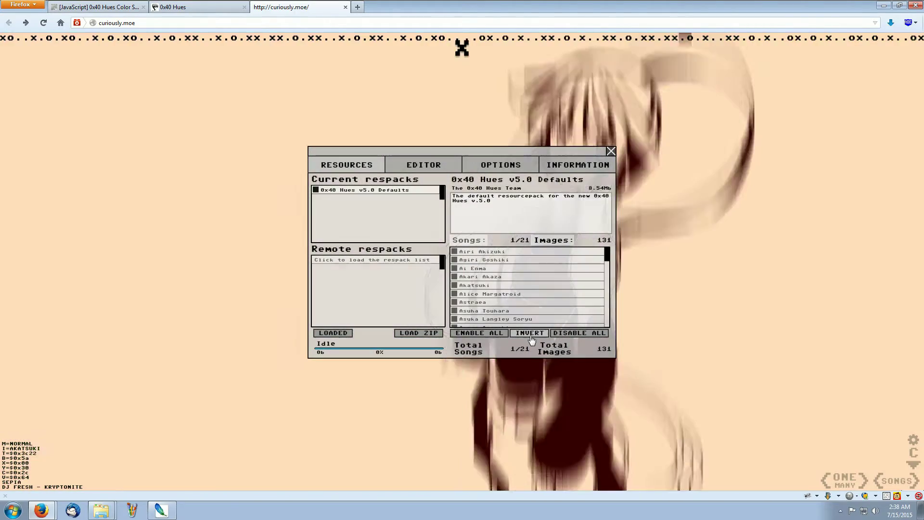
scroll(522, 303, down, 3)
scroll(522, 303, down, 3)
click(572, 333)
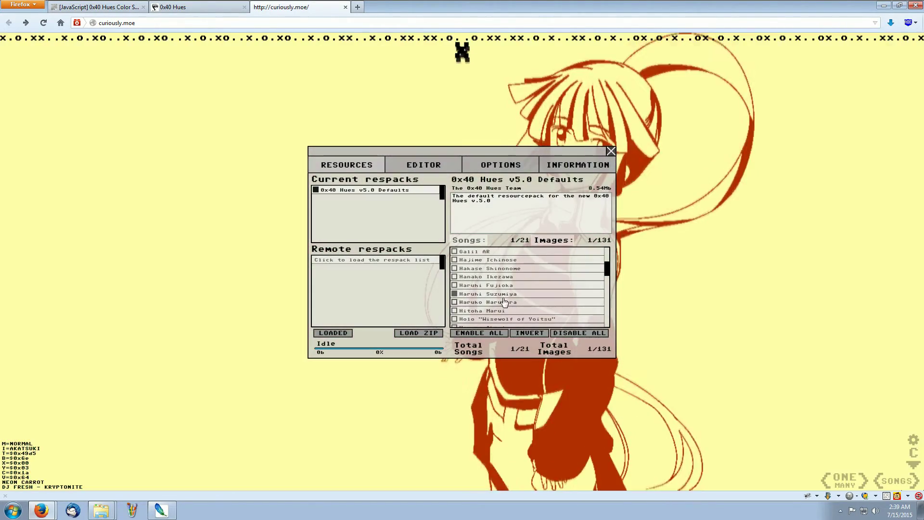
click(455, 293)
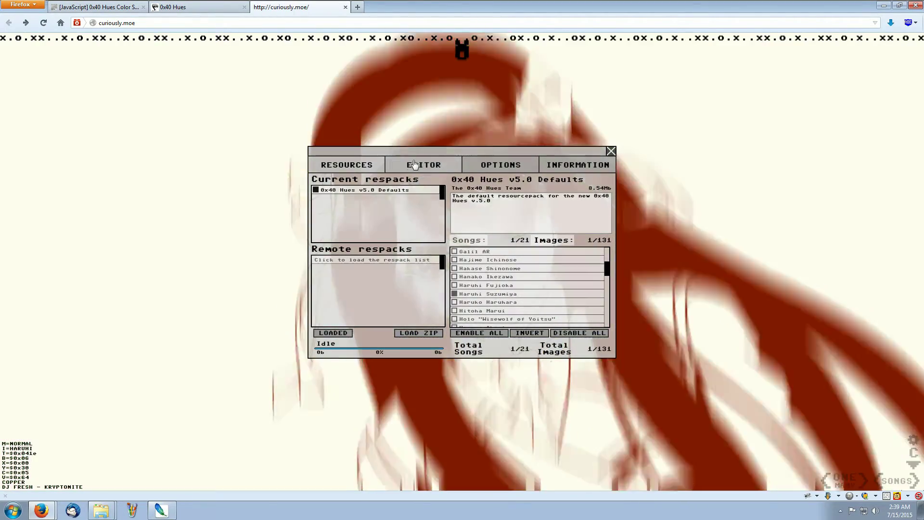
Load the current song into the beat editor, replace its rhythm with colour-only ":" beats and close the window.
click(411, 164)
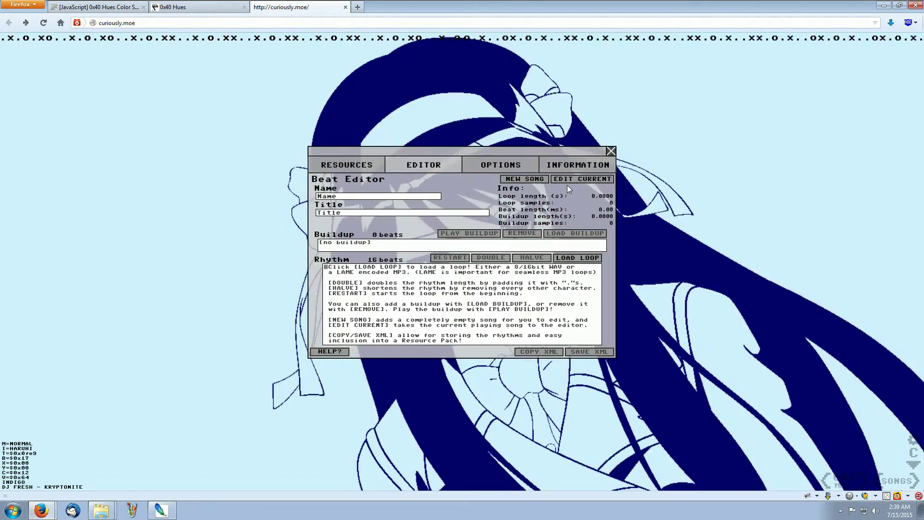
click(567, 181)
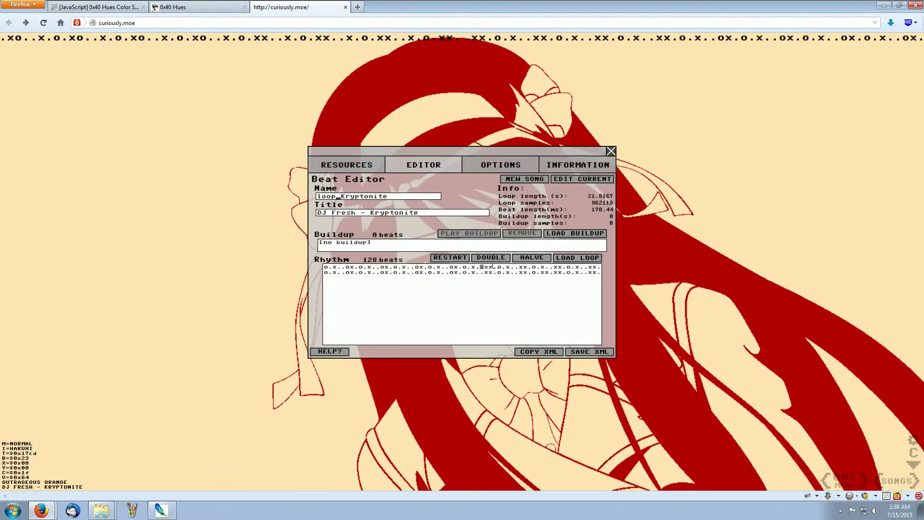
key(ctrl+a)
key(BackSpace)
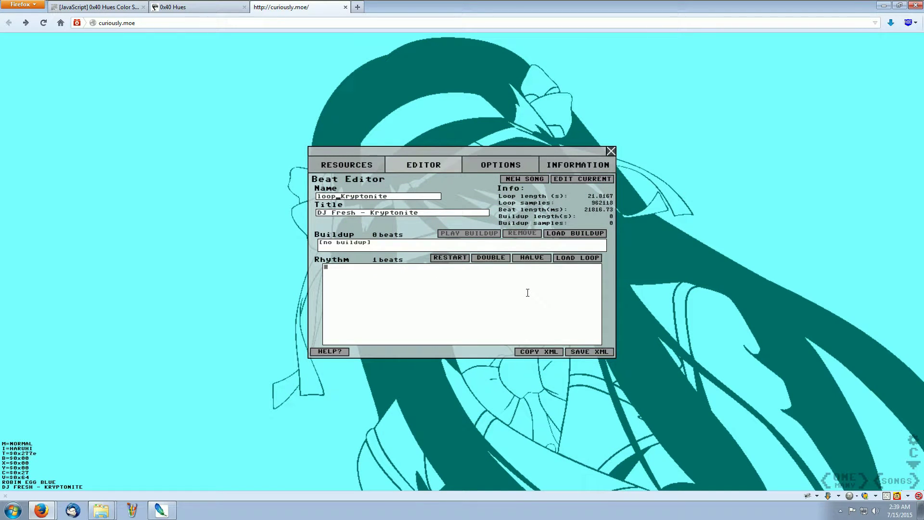
click(610, 151)
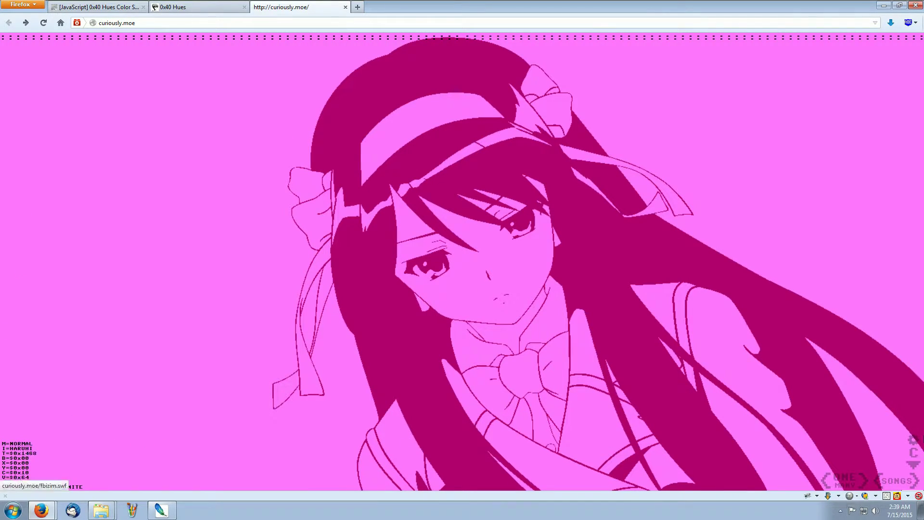
Switch to Photoshop, examine the colour layers in the Hard Light group's Pastel Colors folder and collapse it.
click(151, 513)
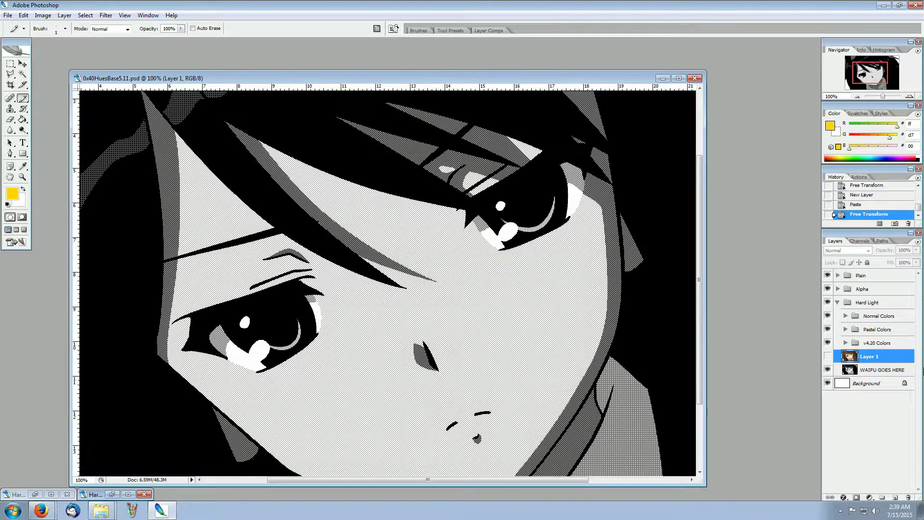
click(828, 356)
click(846, 330)
scroll(877, 457, down, 6)
scroll(877, 457, down, 5)
scroll(889, 445, down, 5)
scroll(893, 444, up, 3)
scroll(887, 444, up, 7)
scroll(887, 444, up, 8)
scroll(887, 444, up, 3)
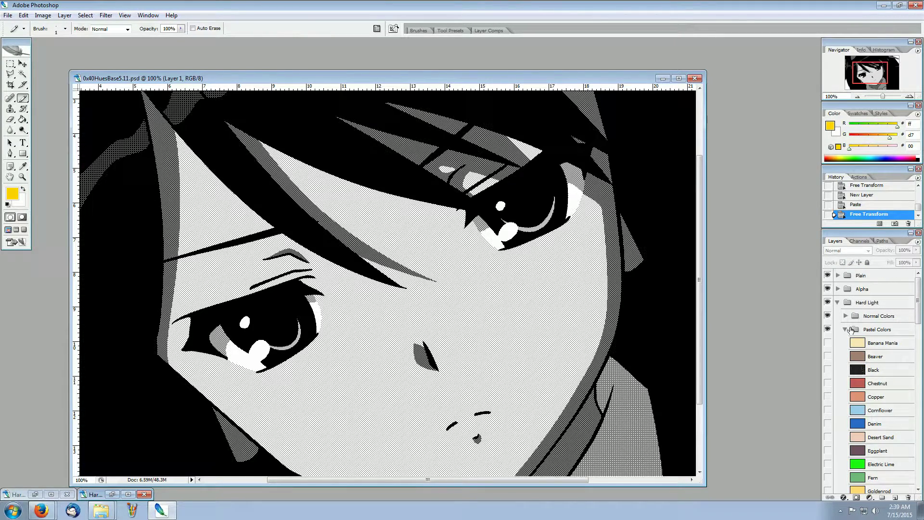
click(846, 330)
Expand the Hard Light group's Normal Colors folder, look through all its colour layers and collapse it.
click(847, 321)
click(845, 315)
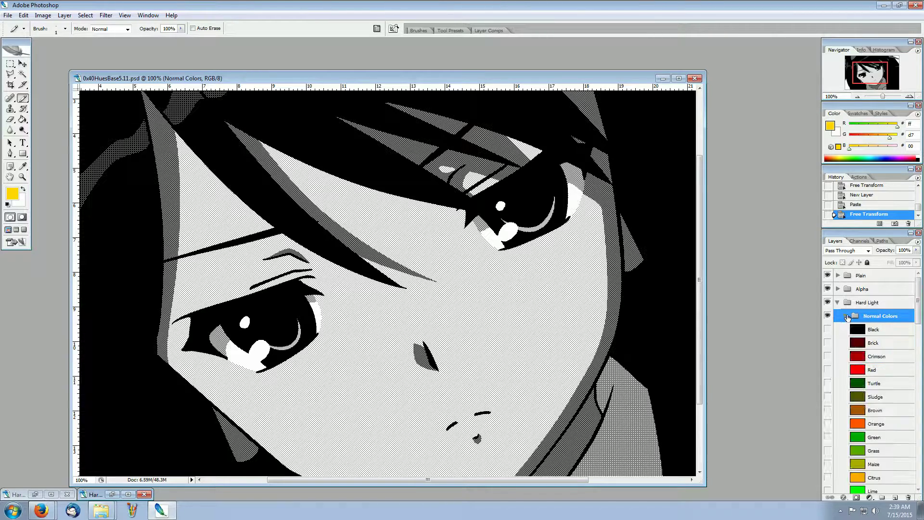
scroll(856, 313, down, 5)
scroll(908, 371, down, 5)
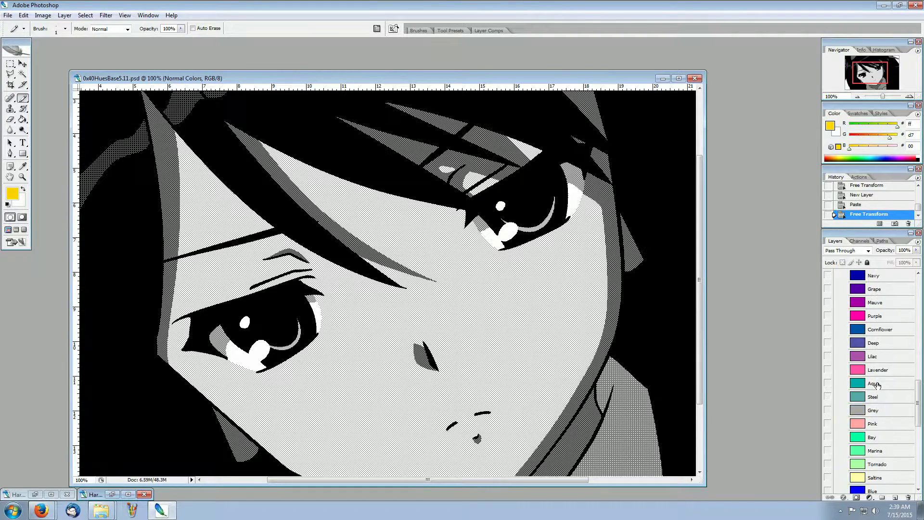
scroll(879, 391, down, 3)
scroll(879, 391, up, 13)
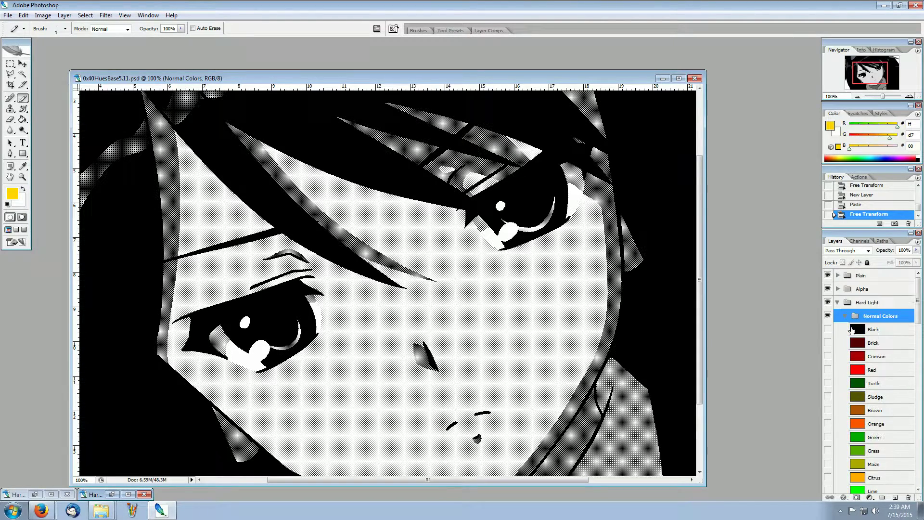
click(845, 316)
Expand the v4.20 Colors folder, look through its colour layers from Green to Gold and collapse it.
click(845, 343)
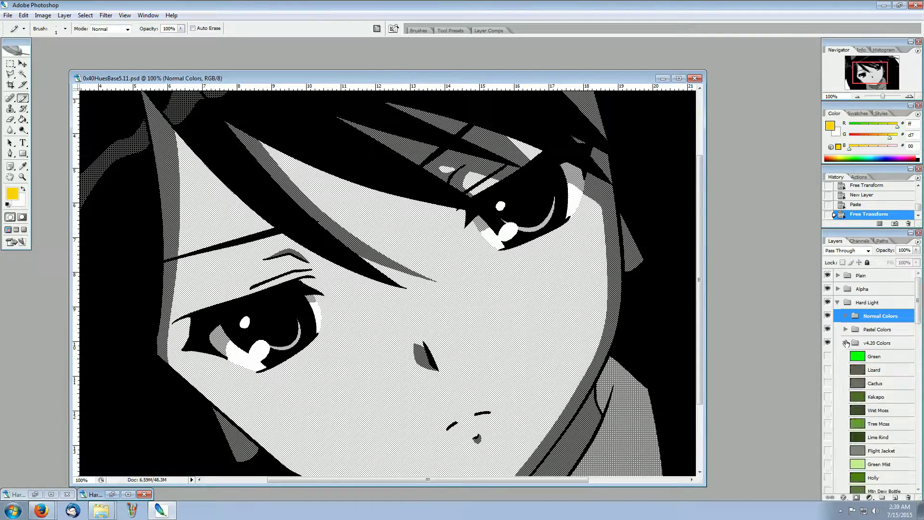
scroll(861, 362, down, 3)
scroll(861, 362, down, 15)
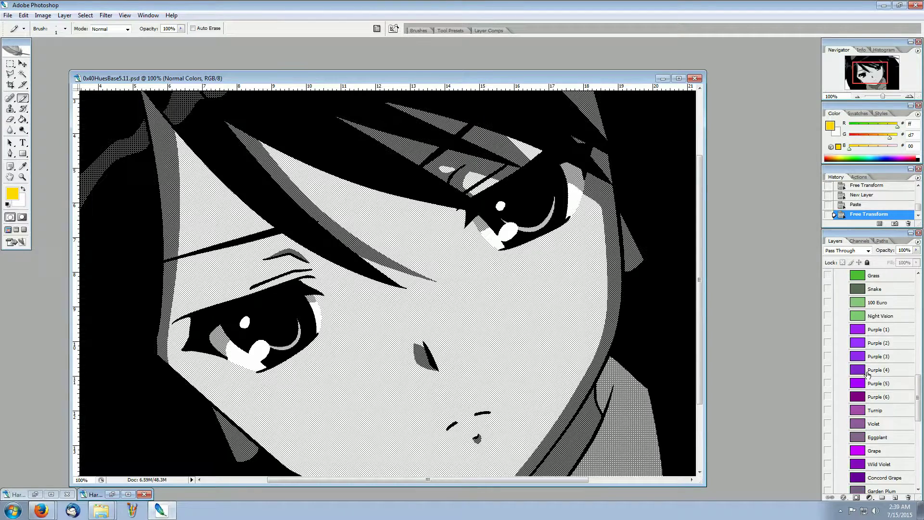
scroll(867, 375, down, 9)
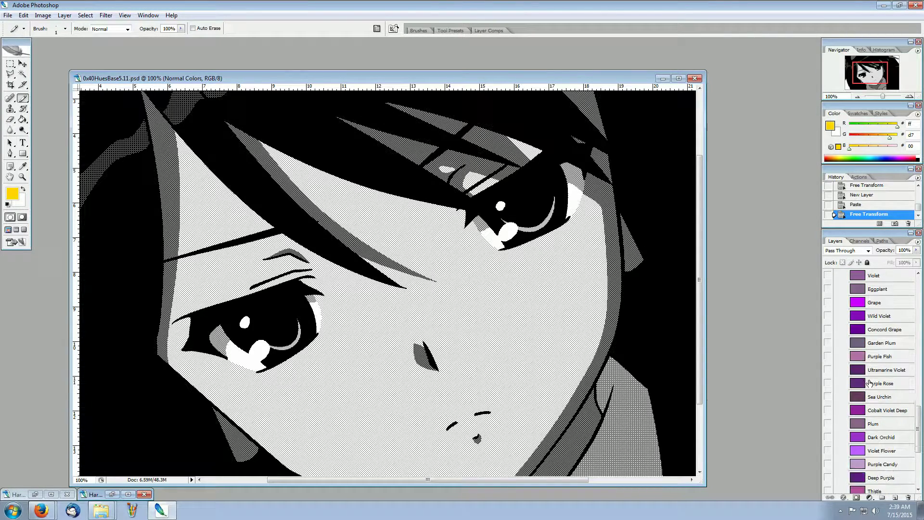
scroll(868, 383, down, 1)
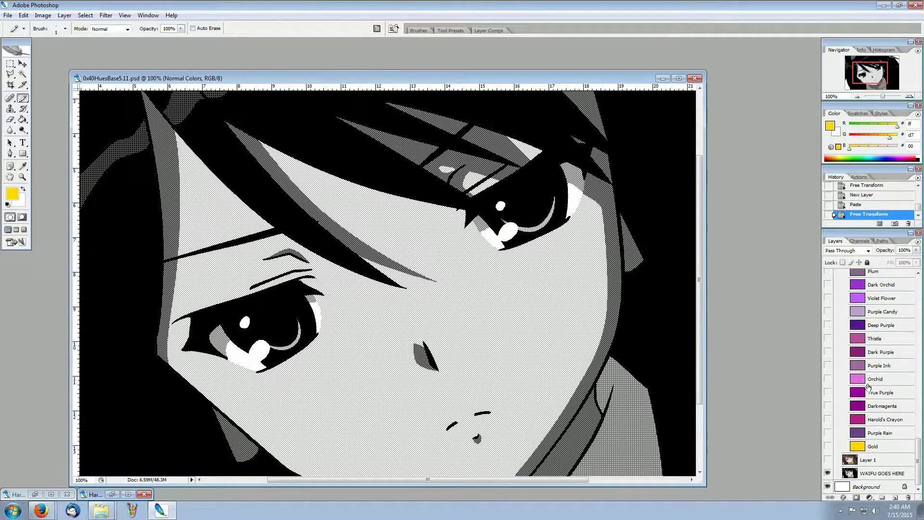
scroll(866, 385, up, 4)
scroll(866, 386, up, 10)
scroll(867, 386, up, 10)
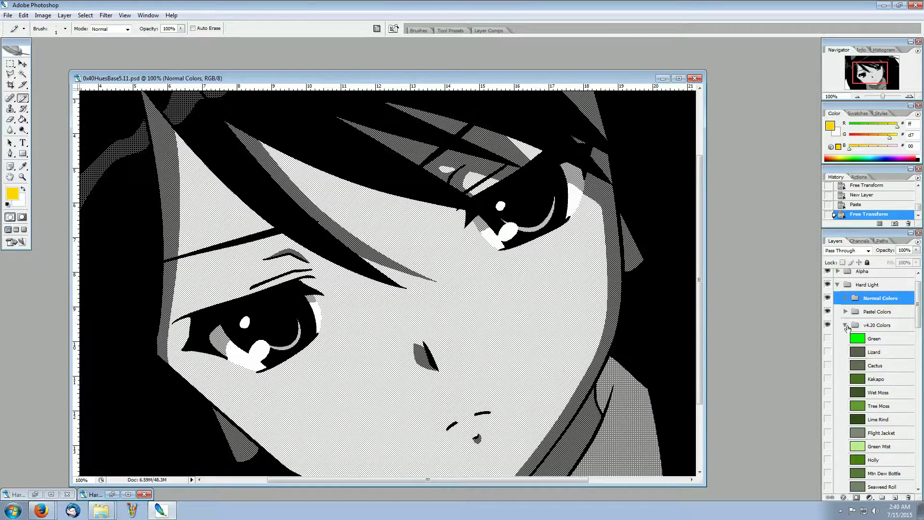
click(846, 327)
Switch to the Hues page in Firefox and open its Options to check the colour set and blend mode.
mouse_move(41, 509)
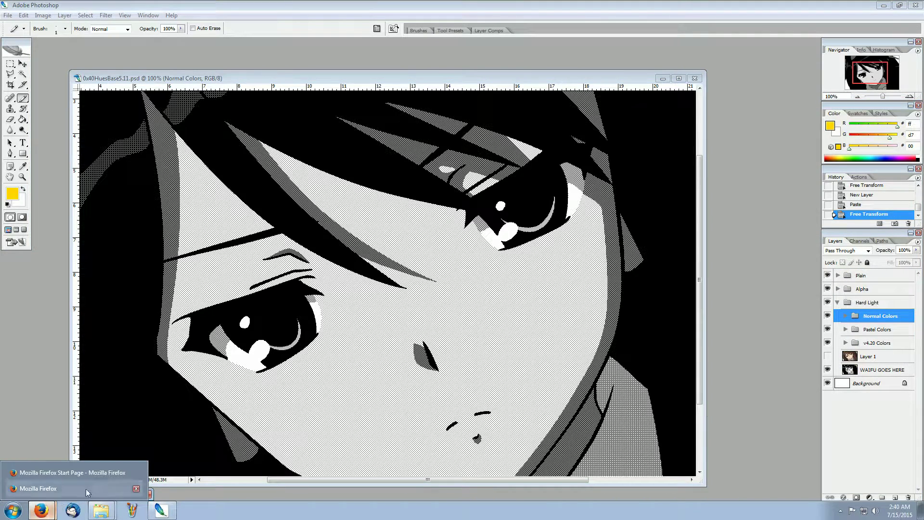
click(96, 481)
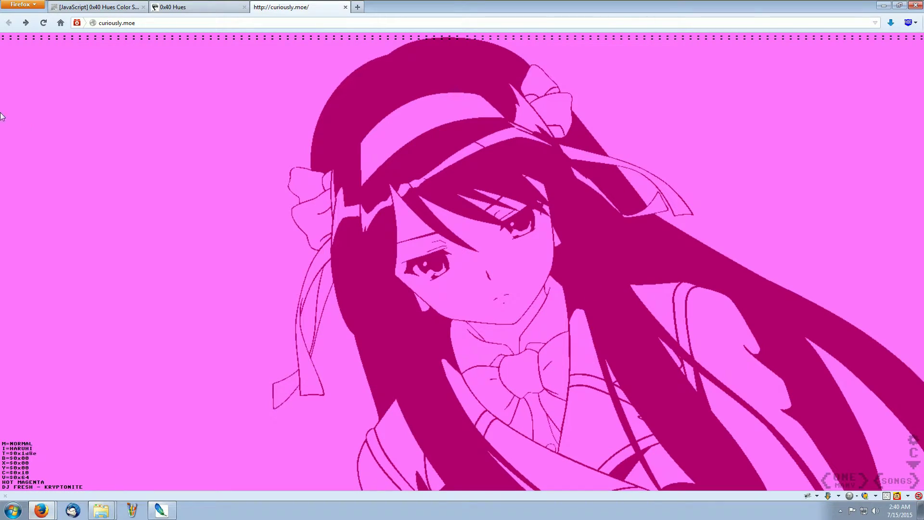
click(913, 440)
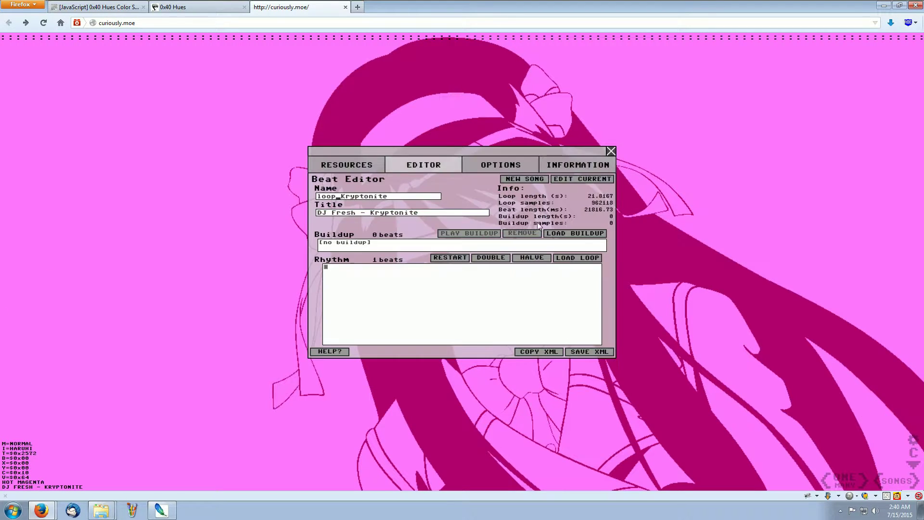
click(500, 164)
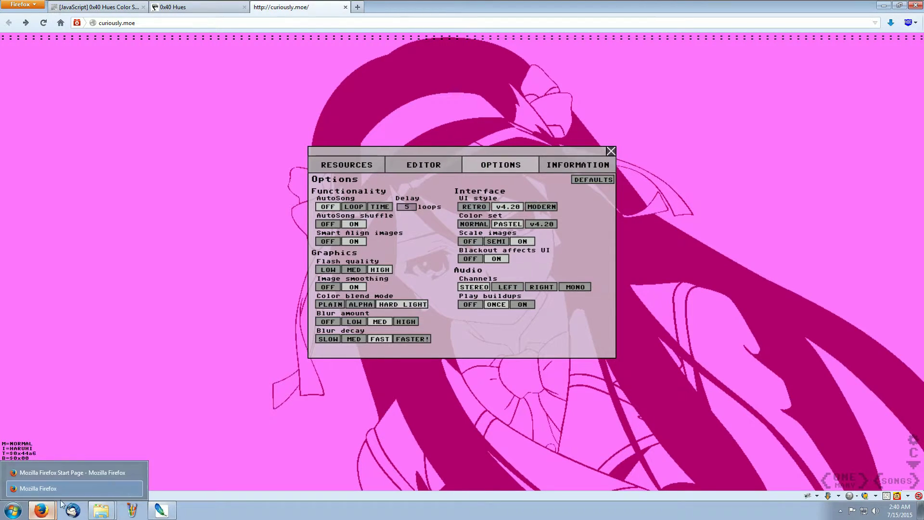
Switch to Photoshop, show the Magenta layer in the Hard Light group's Pastel Colors folder and look through the folder's other layers.
click(162, 510)
click(845, 330)
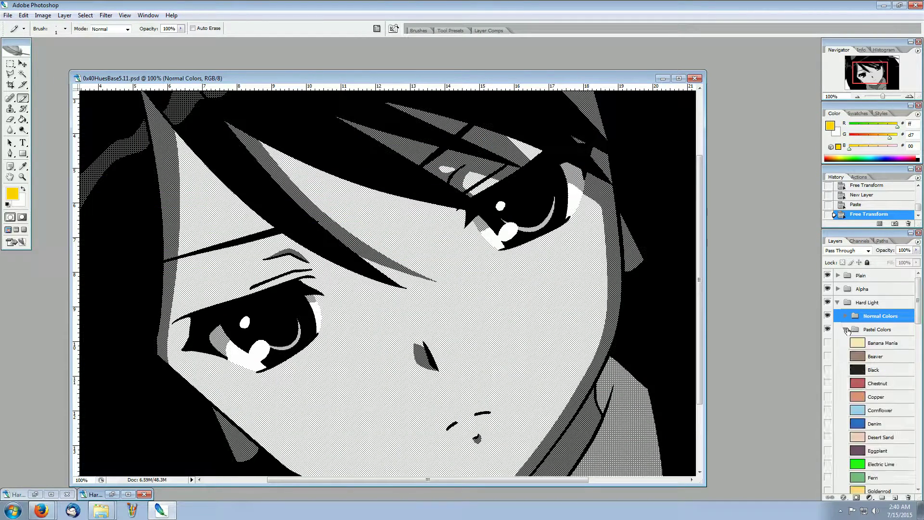
scroll(896, 393, down, 5)
scroll(896, 393, down, 3)
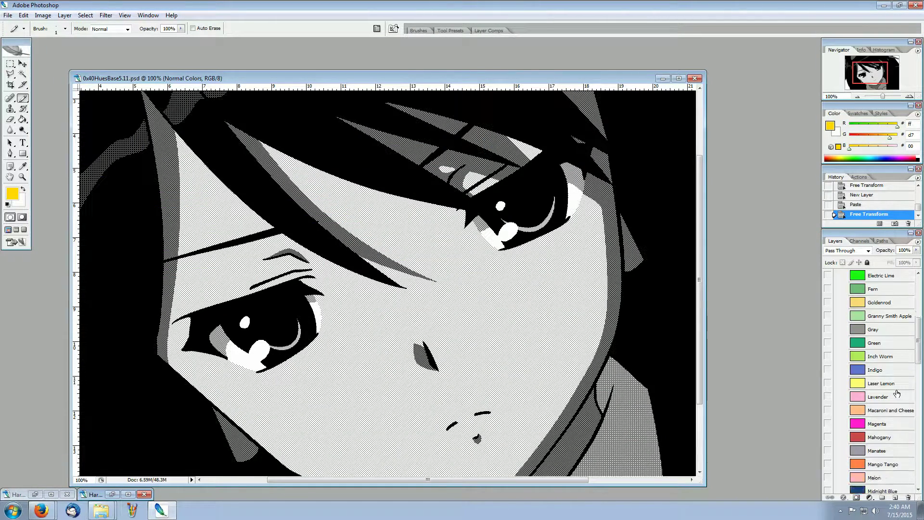
click(890, 411)
click(827, 410)
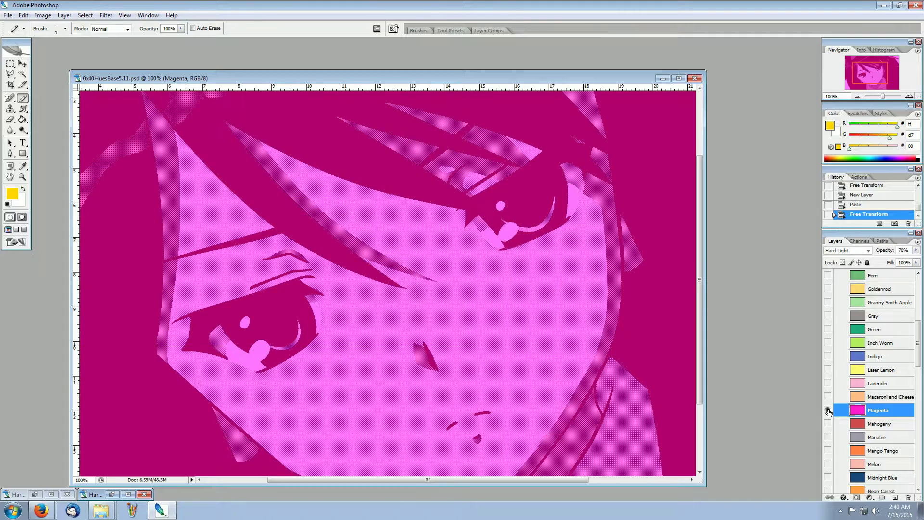
scroll(877, 388, down, 6)
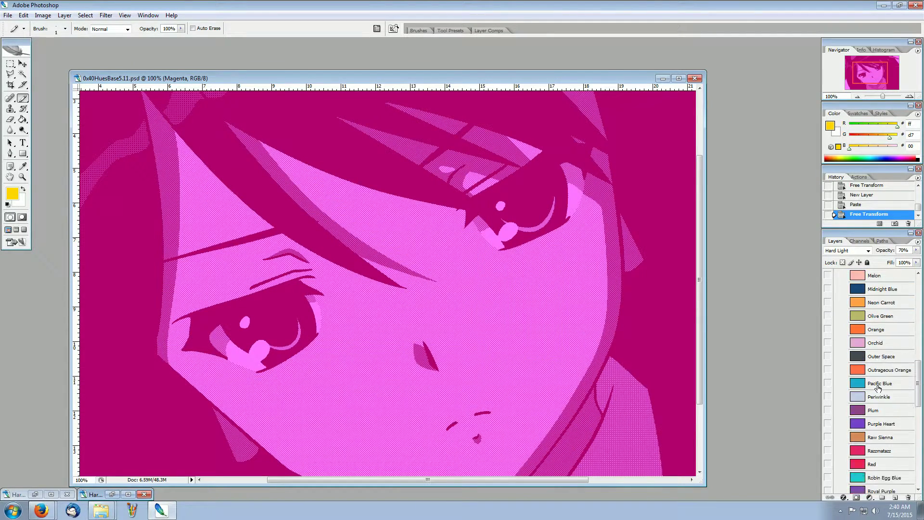
scroll(878, 388, down, 6)
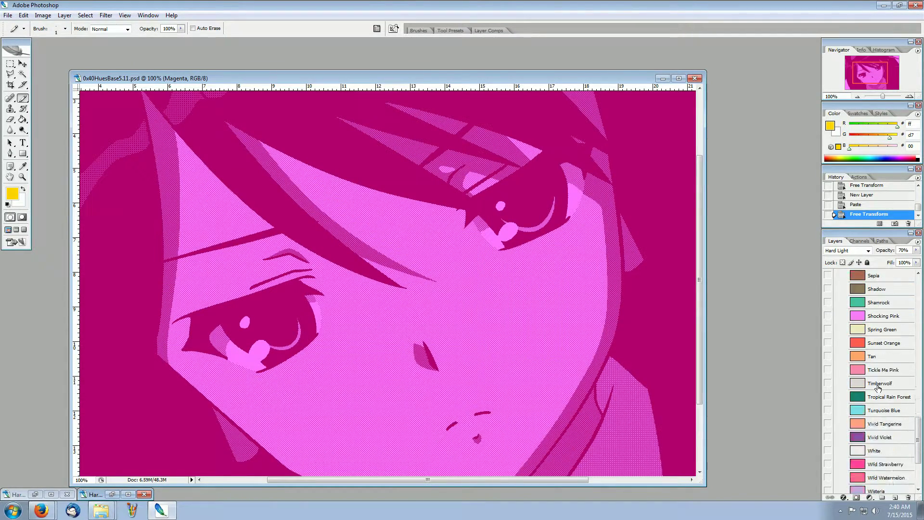
scroll(878, 388, up, 6)
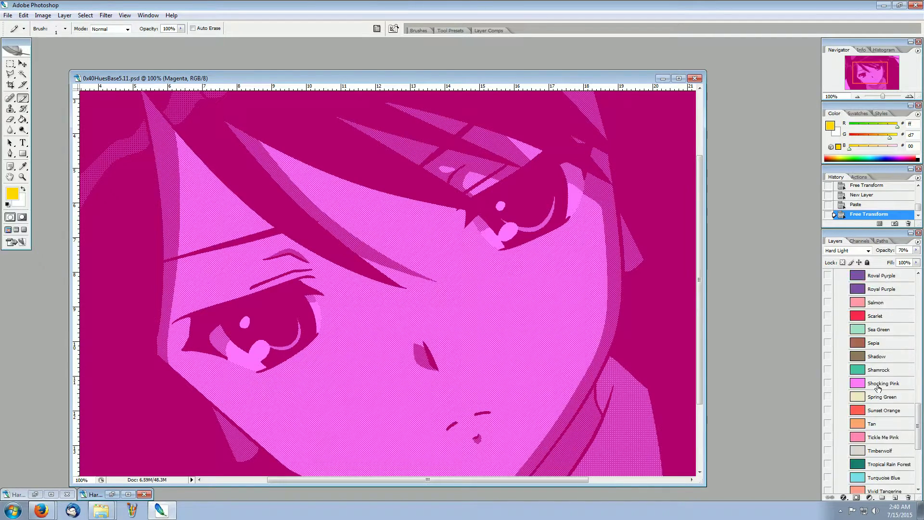
scroll(877, 388, up, 2)
scroll(878, 388, up, 5)
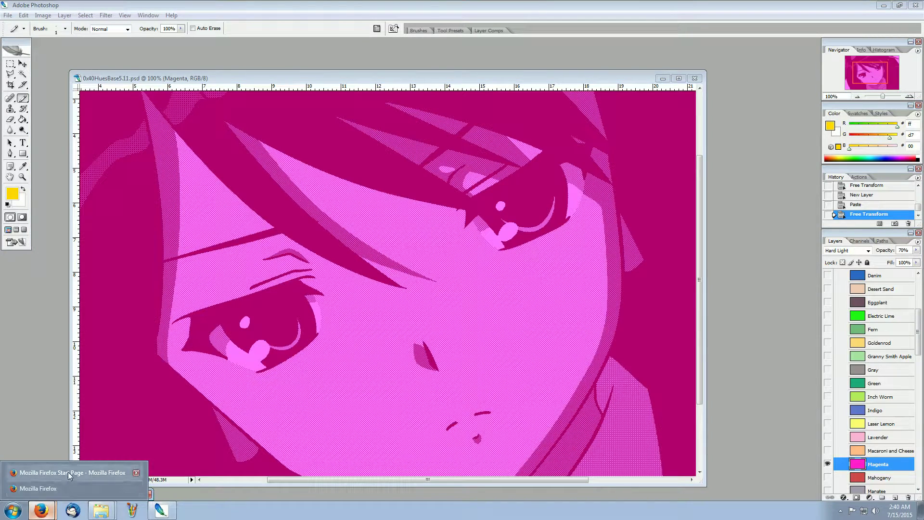
Close the Hues settings window and arrange Firefox and Photoshop side by side, moving the document away from the web page.
key(alt+Tab)
click(883, 6)
click(41, 510)
click(62, 489)
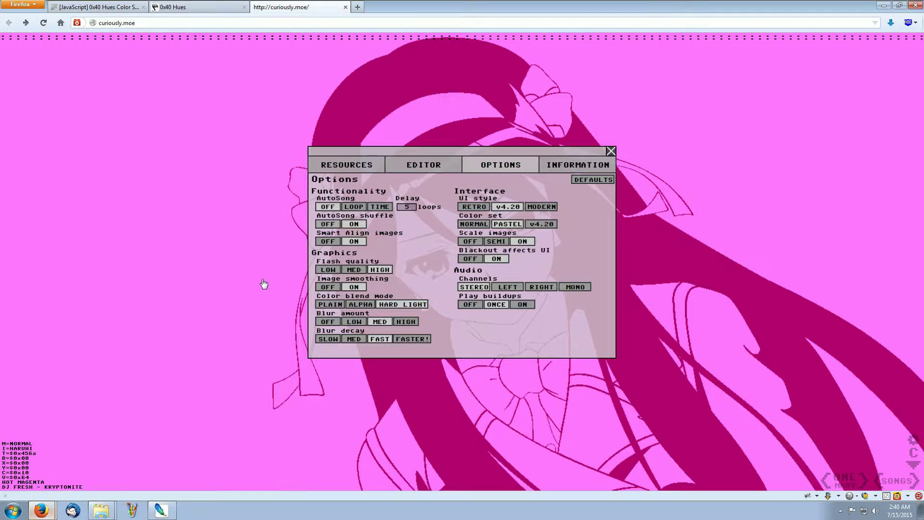
click(611, 151)
drag(640, 5, 0, 226)
drag(633, 9, 920, 166)
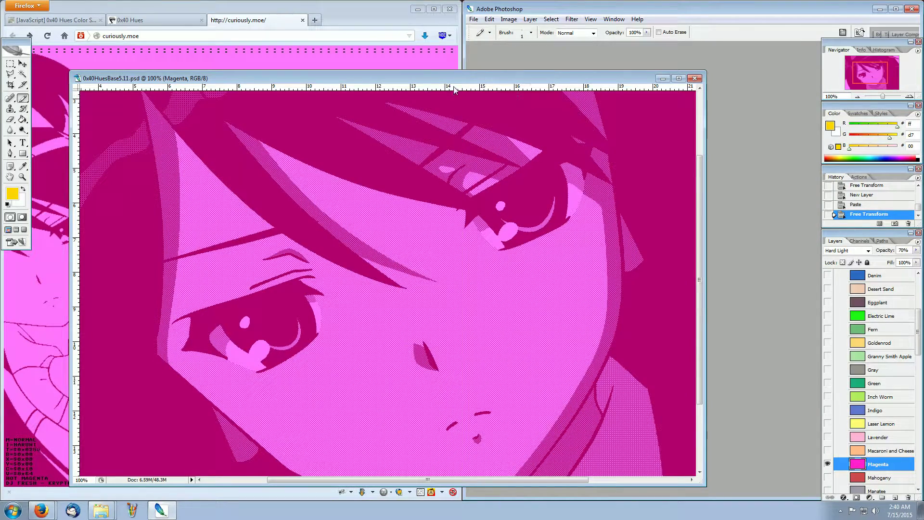
drag(452, 82, 605, 55)
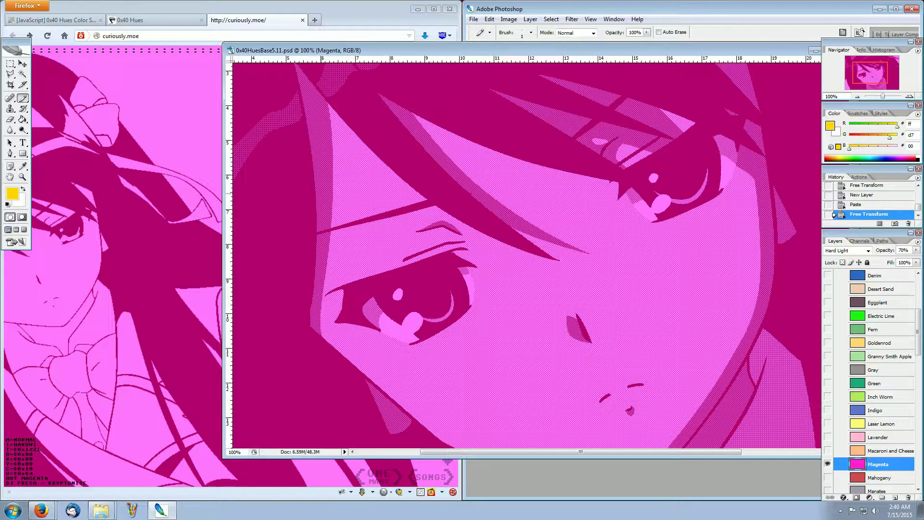
Change the Hues page to Wild Strawberry and compare it with Photoshop's Wild Watermelon layer in place of Magenta, hiding both layers.
click(117, 62)
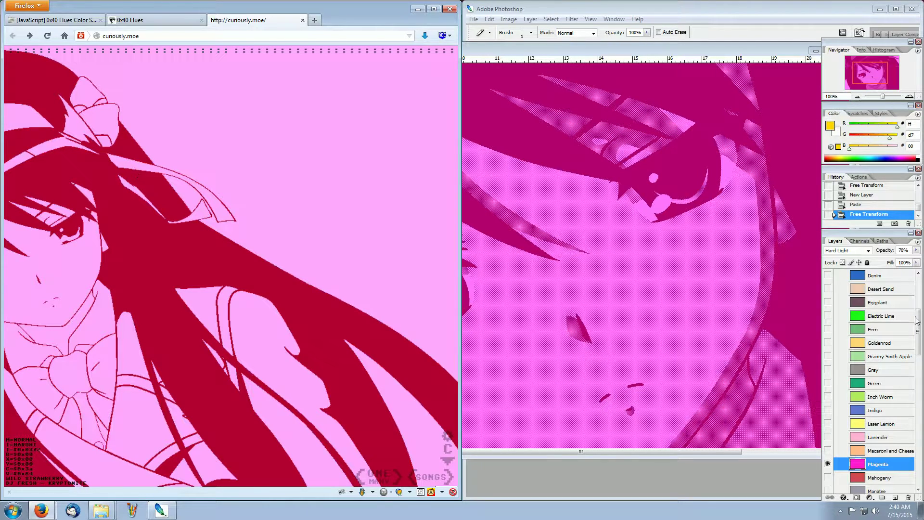
click(920, 345)
drag(920, 341, 917, 457)
click(828, 292)
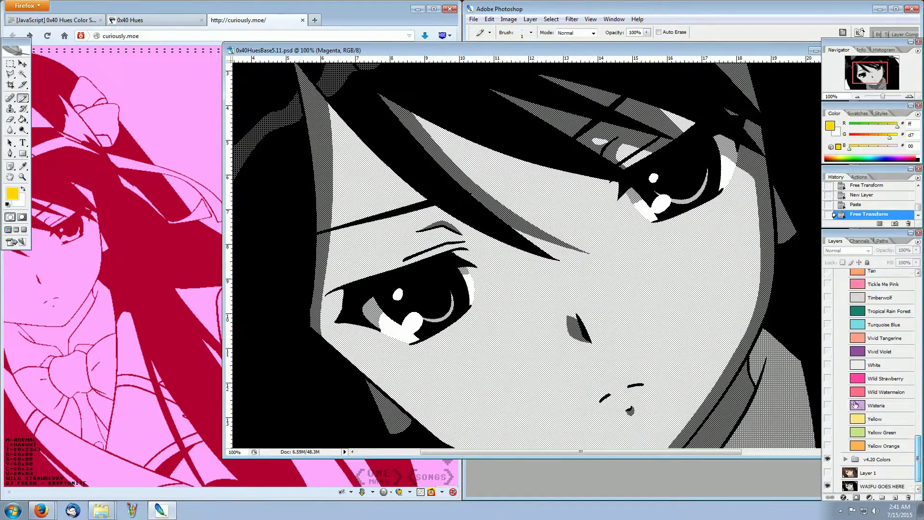
click(829, 392)
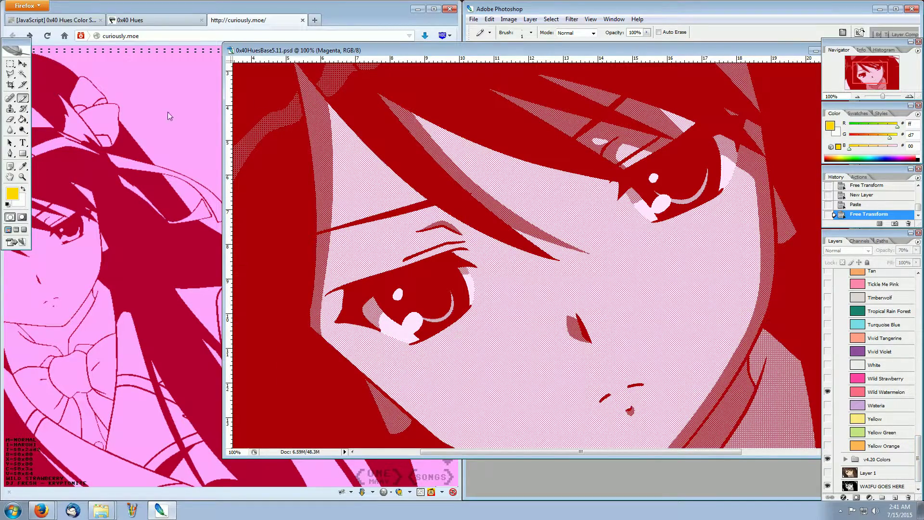
click(829, 392)
Change the Hues page's colour to Plum and show the matching Plum layer in Photoshop for comparison.
click(344, 7)
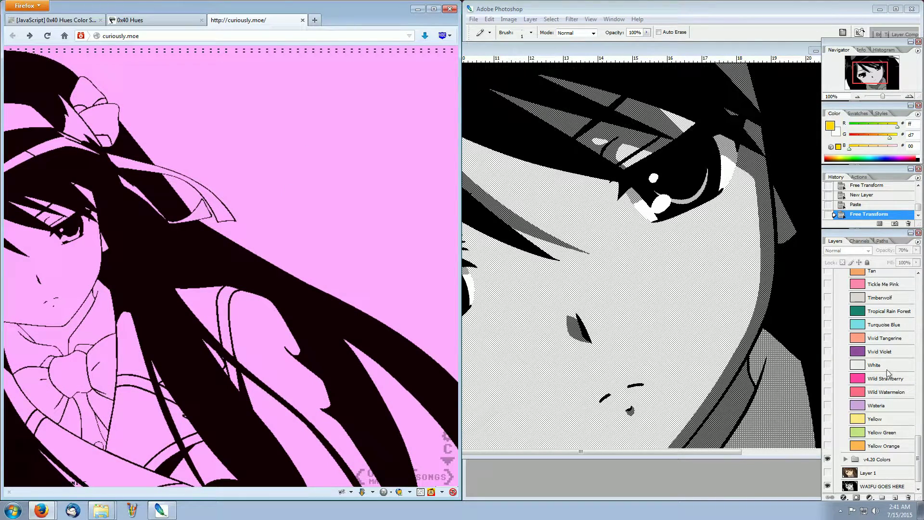
click(920, 439)
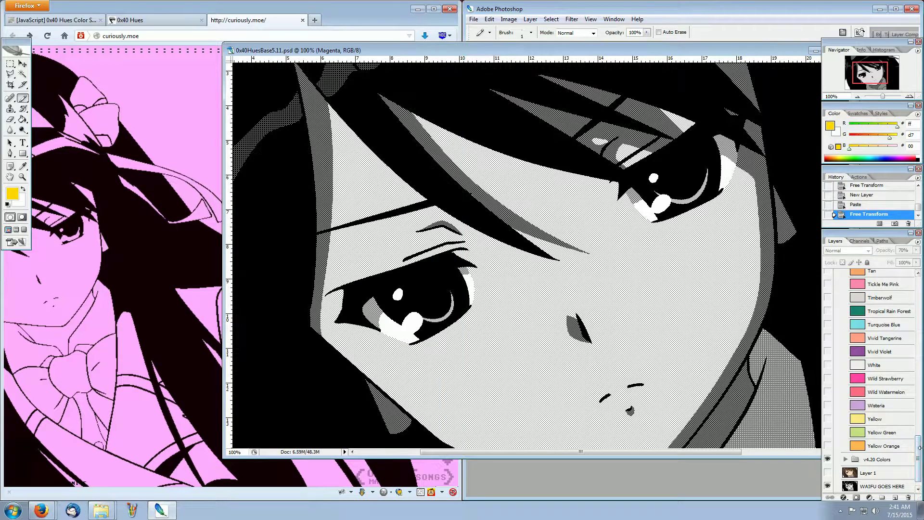
scroll(920, 447, up, 5)
scroll(866, 377, up, 5)
click(828, 348)
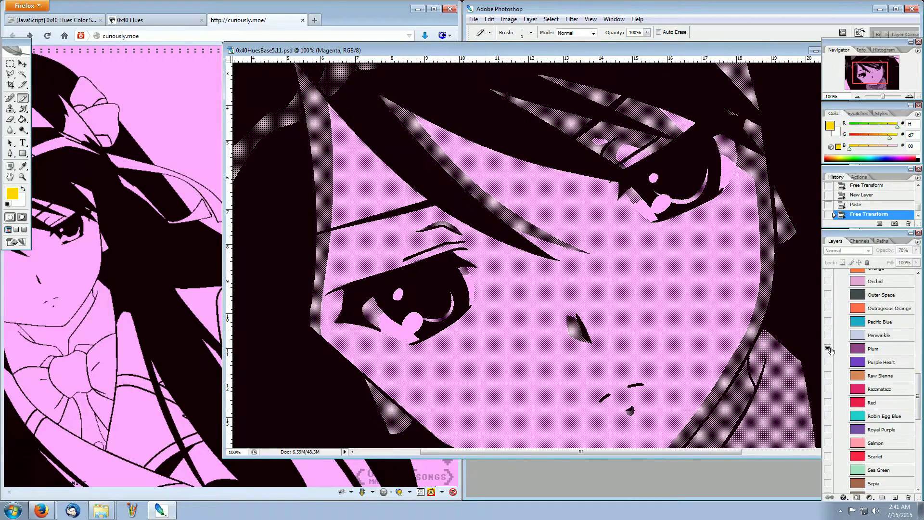
Change the Hues page to Spring Green and compare it with Photoshop's Spring Green layer instead of Plum, hiding the layer when done.
click(189, 213)
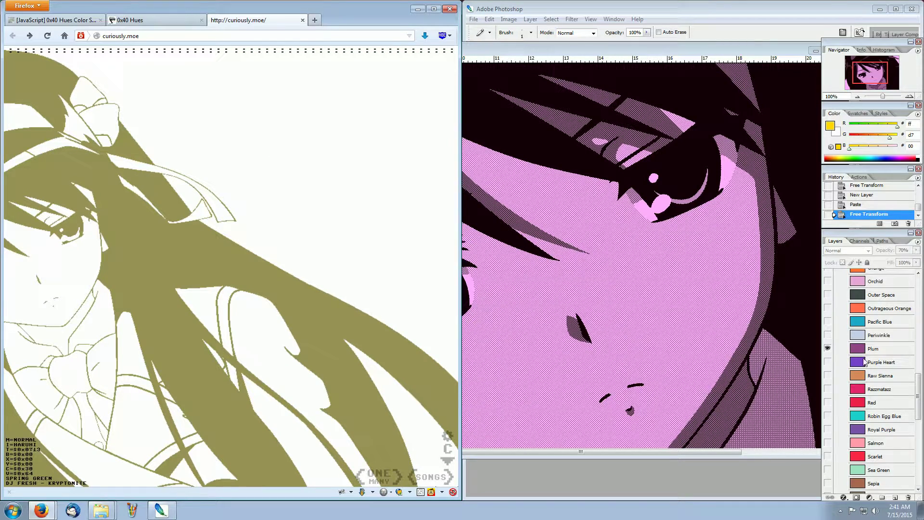
click(827, 347)
click(827, 348)
mouse_move(918, 404)
mouse_down()
mouse_move(918, 429)
mouse_move(918, 396)
mouse_up()
drag(919, 386, 916, 423)
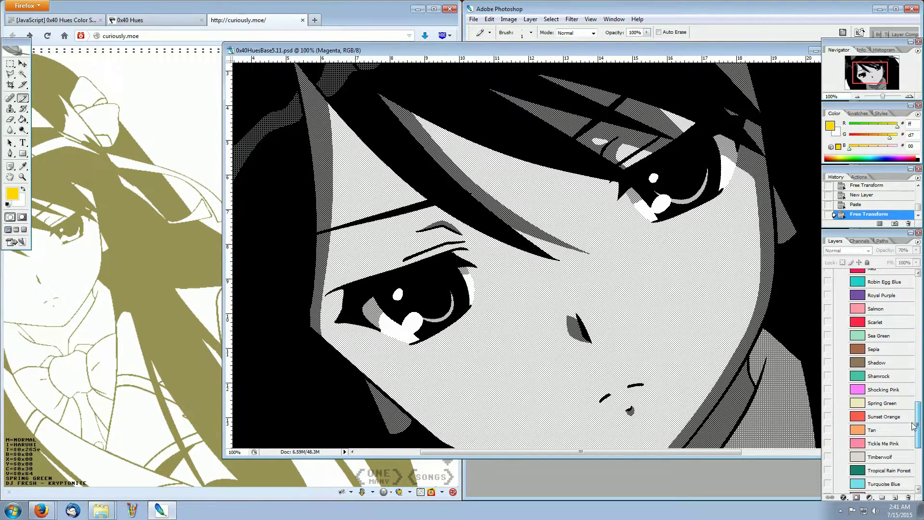
click(827, 402)
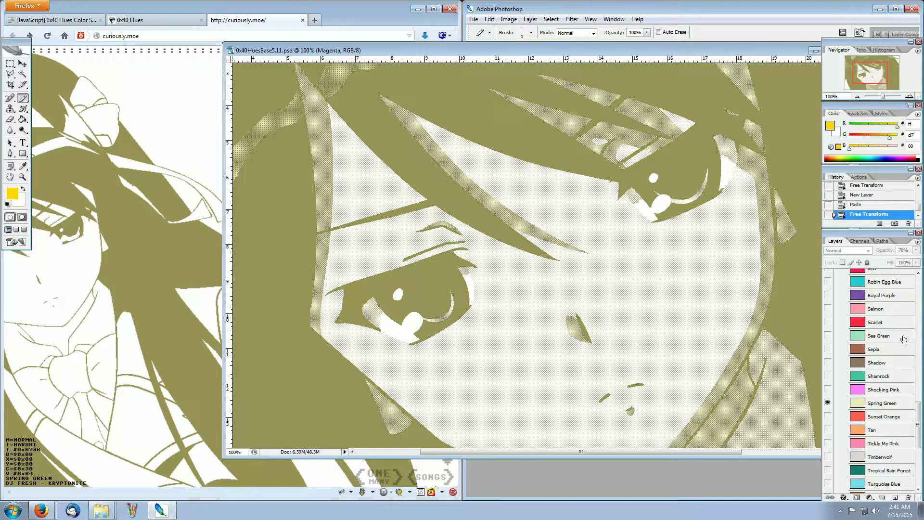
click(827, 403)
Change the Hues page to Granny Smith Apple and show the Granny Smith Apple layer in Photoshop for comparison.
click(127, 143)
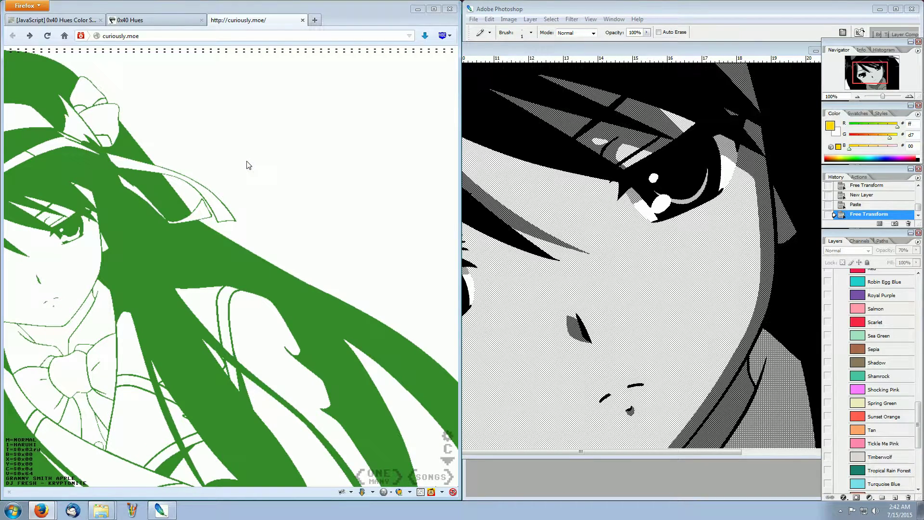
click(919, 418)
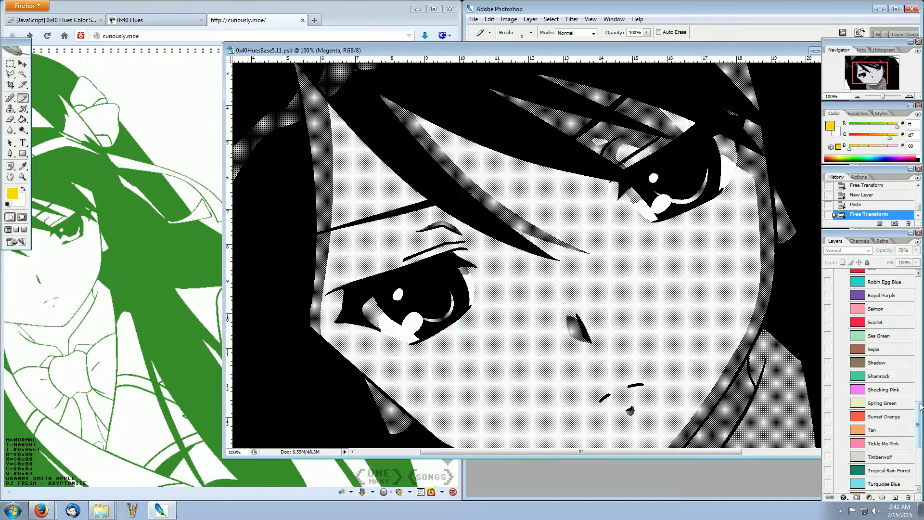
drag(919, 423, 917, 349)
click(827, 290)
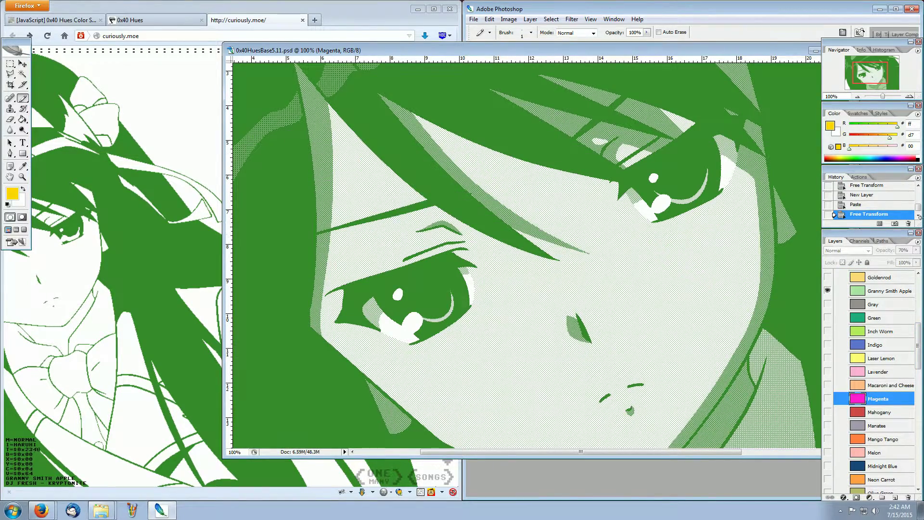
Set the Hues page's colour set to v4.20 in its options and close the settings window.
click(159, 5)
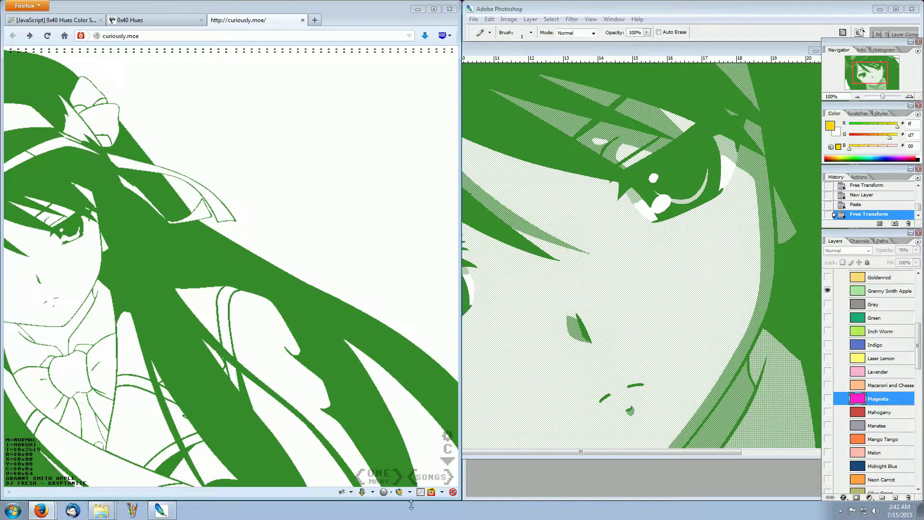
click(447, 435)
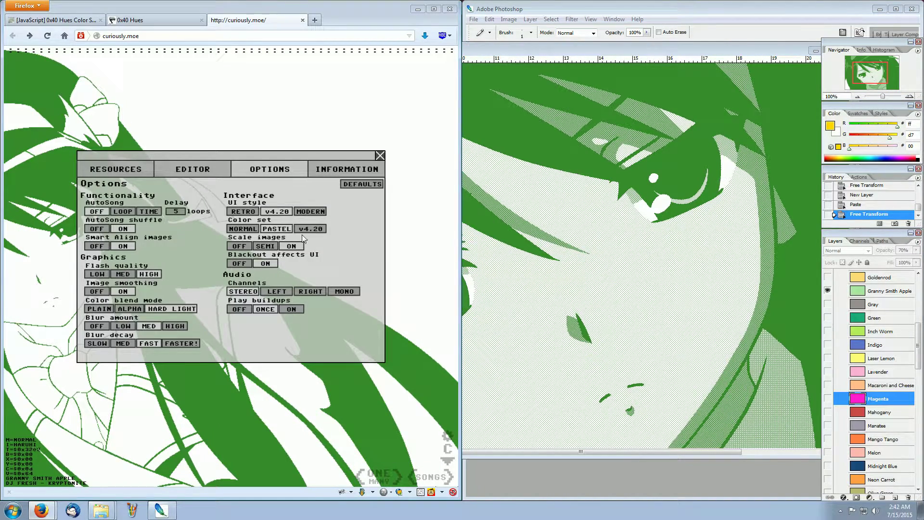
click(315, 229)
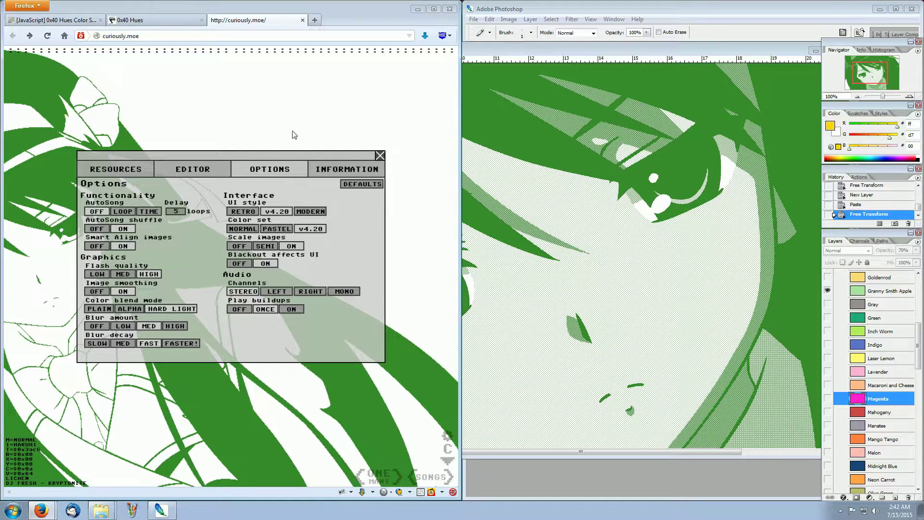
click(380, 155)
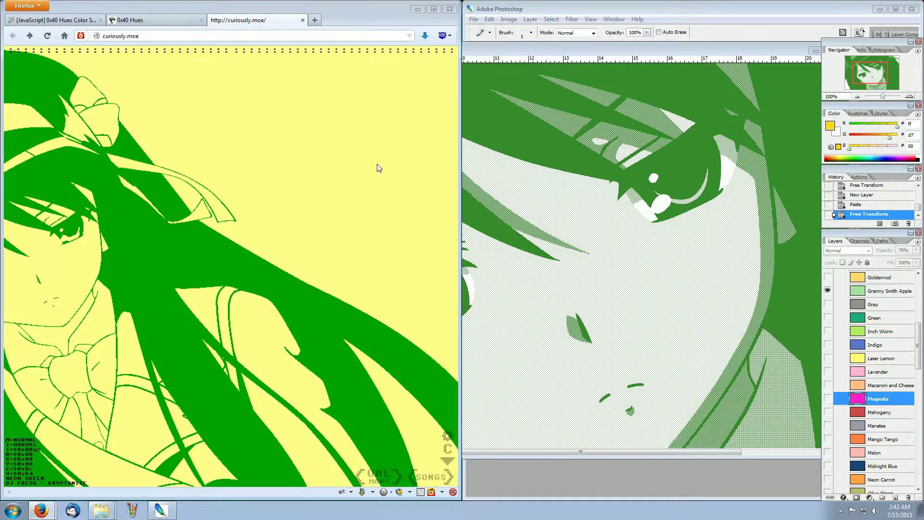
Hide the Granny Smith Apple layer in Photoshop and collapse the Pastel Colors folder.
click(865, 233)
scroll(844, 301, up, 1)
click(827, 333)
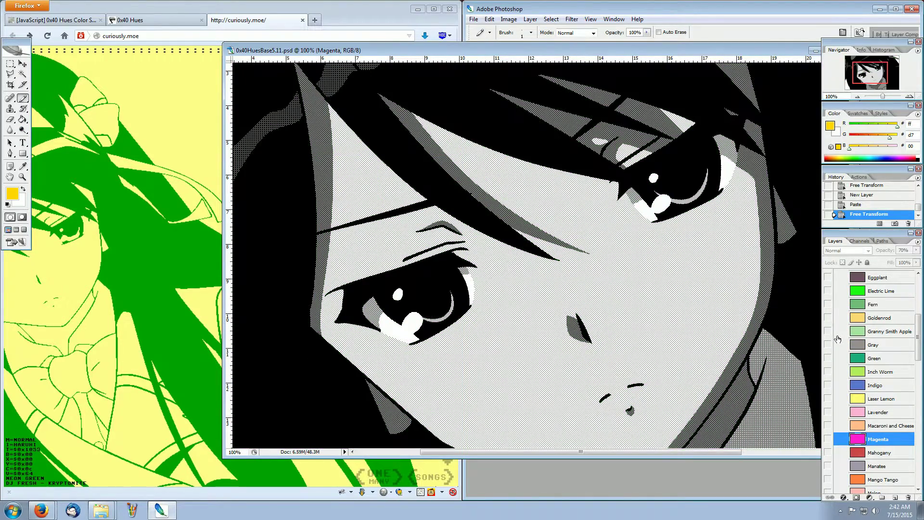
scroll(833, 333, up, 4)
click(846, 332)
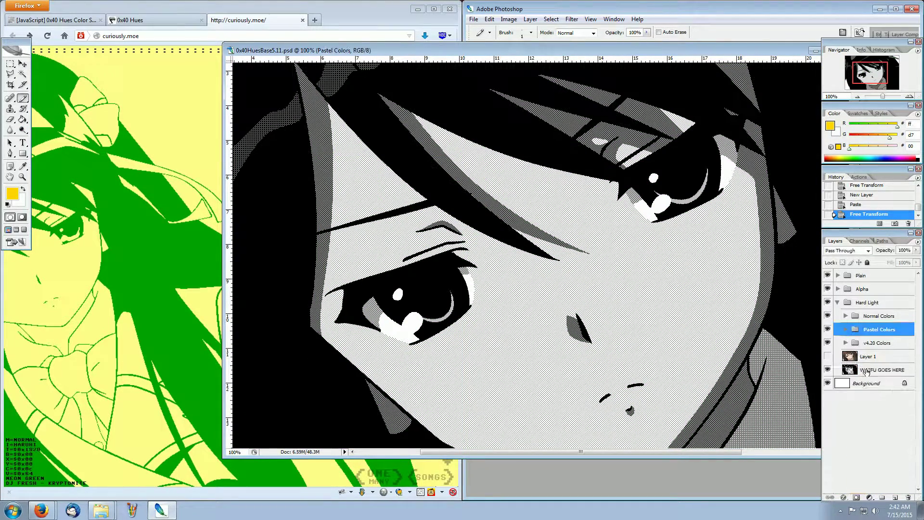
Expand the v4.20 Colors folder and briefly show its Neon Green layer to compare the image with the Hues page.
click(845, 342)
scroll(864, 396, down, 1)
scroll(865, 395, down, 1)
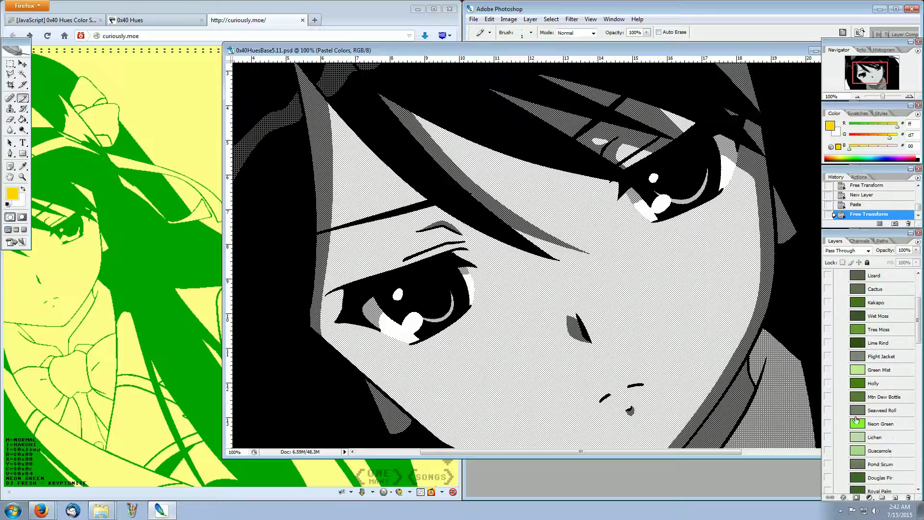
click(828, 423)
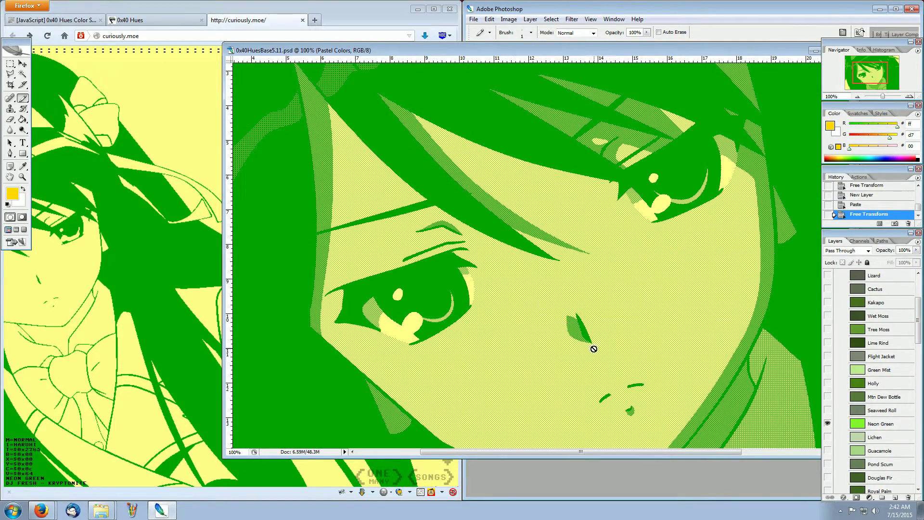
click(827, 423)
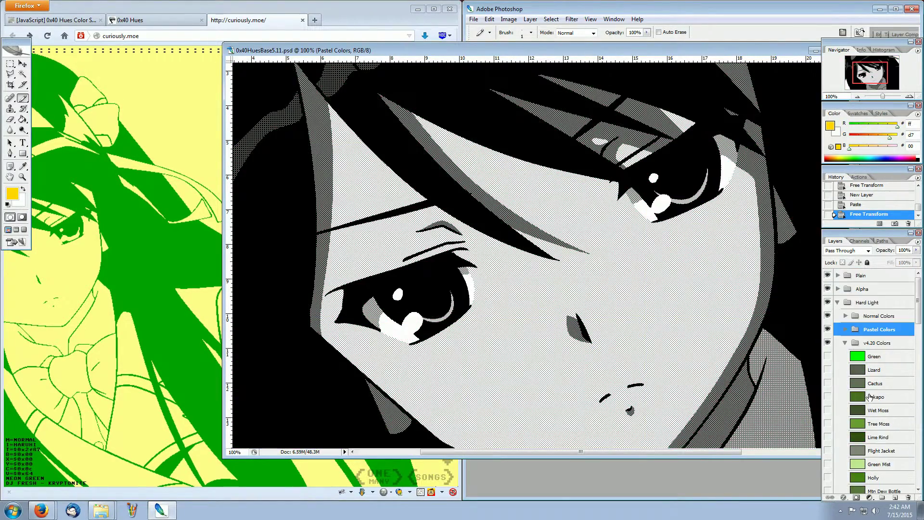
Collapse the Hard Light folder and expand the Alpha folder in the template's layers.
click(838, 302)
click(841, 290)
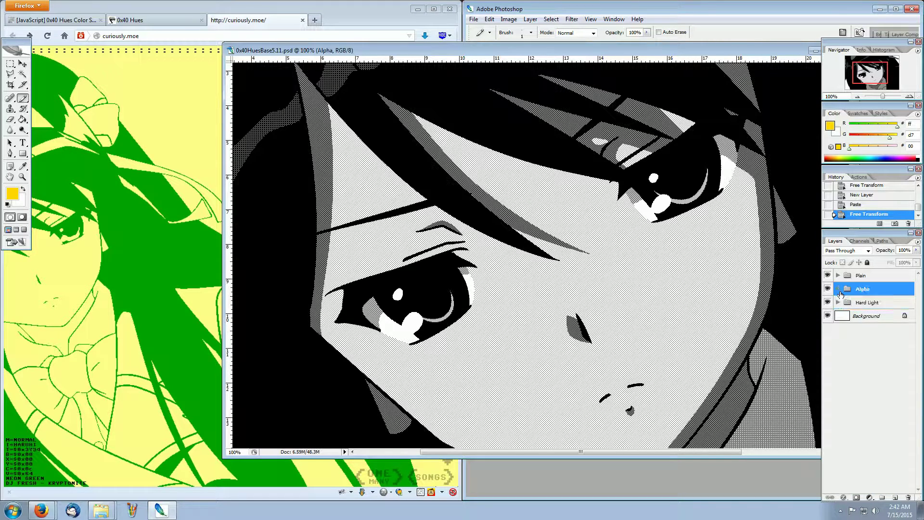
click(838, 289)
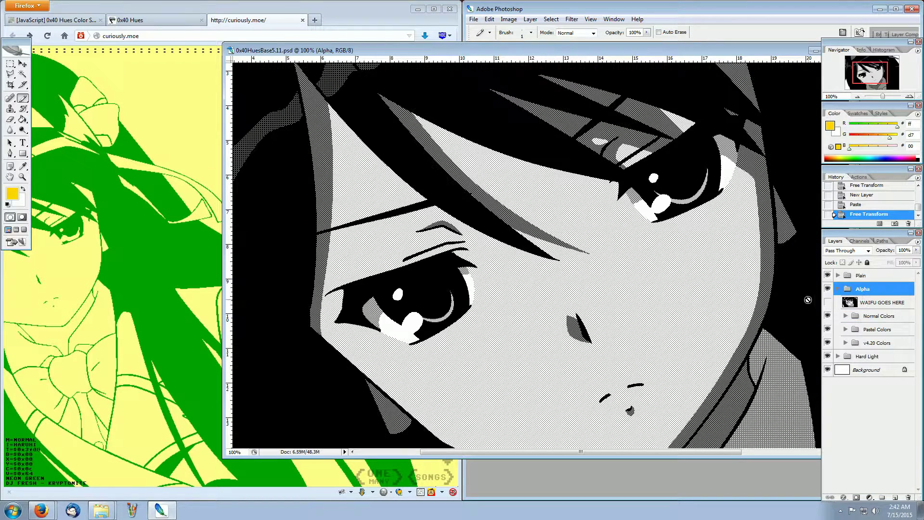
Hide the Hard Light folder's WAIFU GOES HERE layer and show the Alpha folder's WAIFU GOES HERE layer, leaving Hard Light collapsed.
click(839, 357)
click(839, 357)
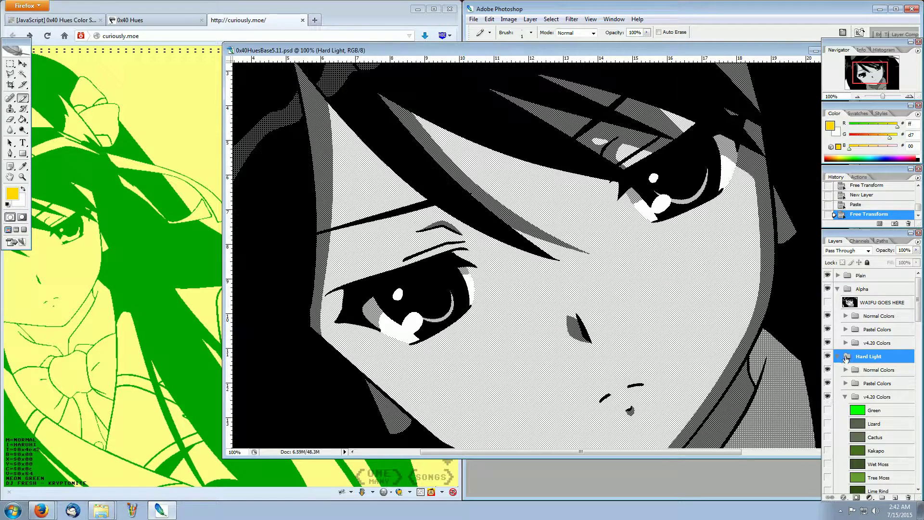
scroll(835, 354, down, 5)
scroll(834, 348, up, 3)
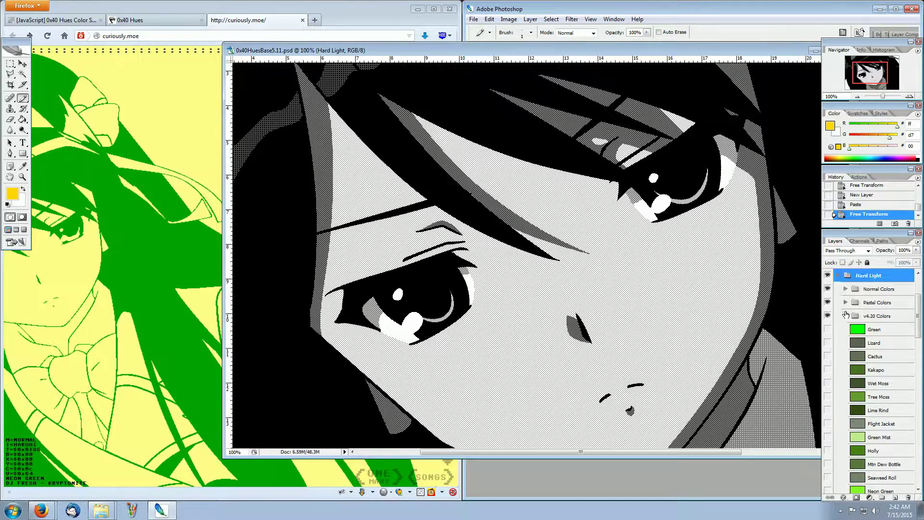
click(845, 316)
click(827, 423)
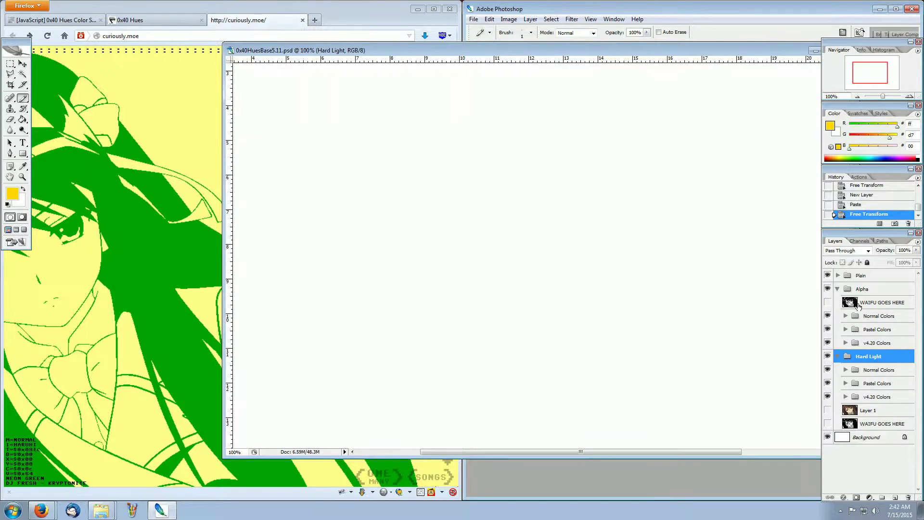
click(839, 356)
click(827, 303)
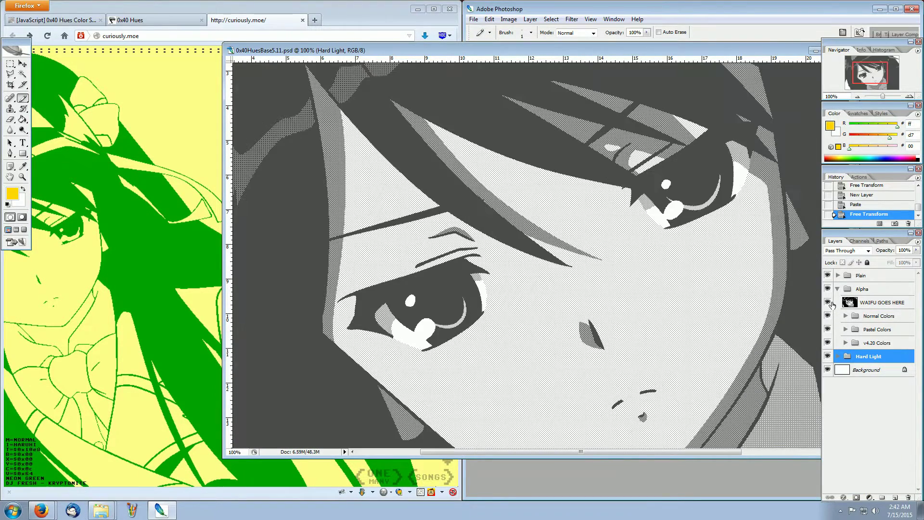
Set the Hues page's colour blend mode to Alpha in its options and close the settings window.
click(245, 4)
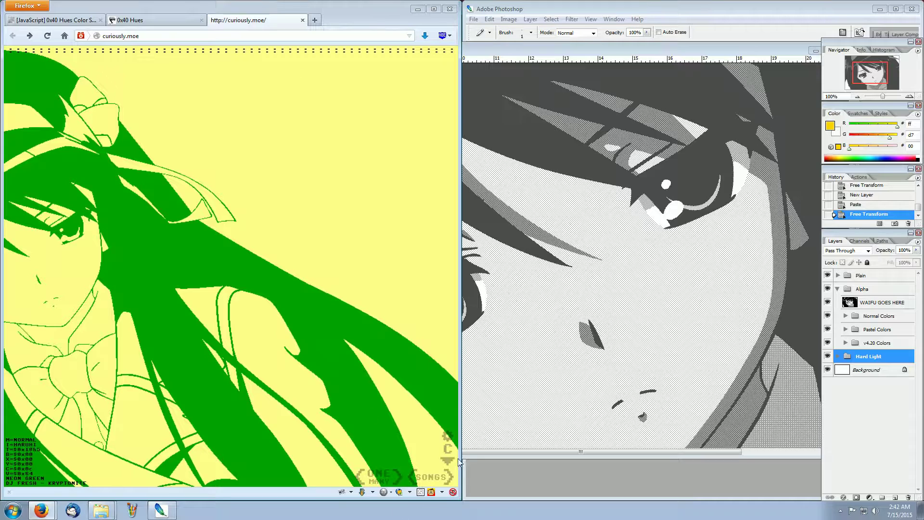
click(447, 436)
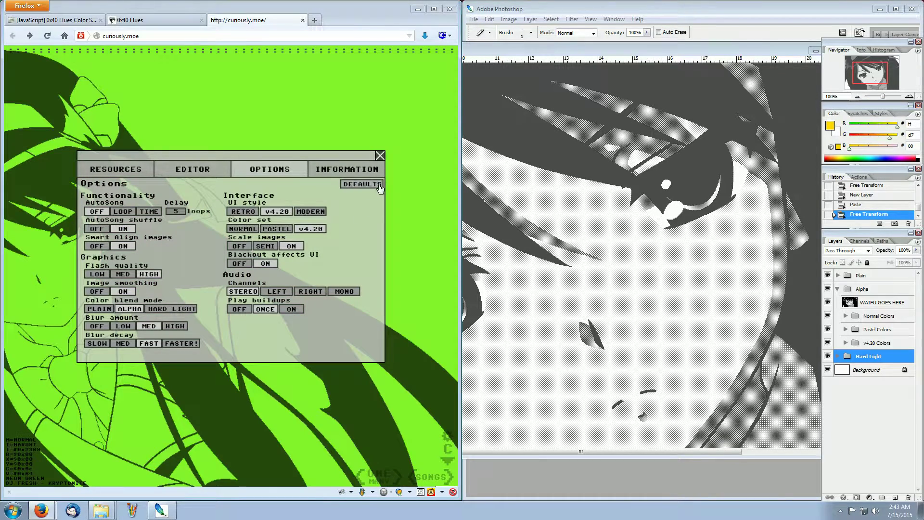
click(380, 156)
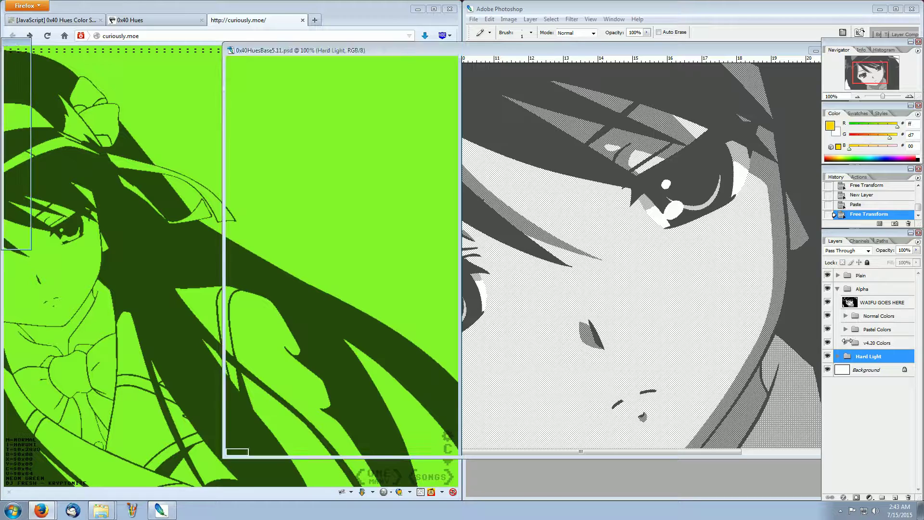
Expand the Alpha folder's v4.20 Colors in Photoshop and show the Neon Green layer for comparison.
click(843, 343)
click(843, 344)
click(845, 343)
scroll(881, 423, down, 4)
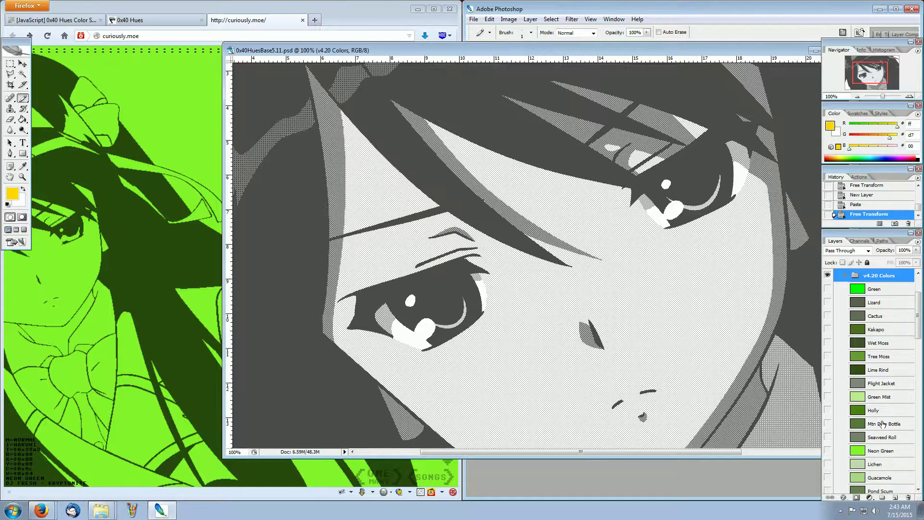
click(827, 423)
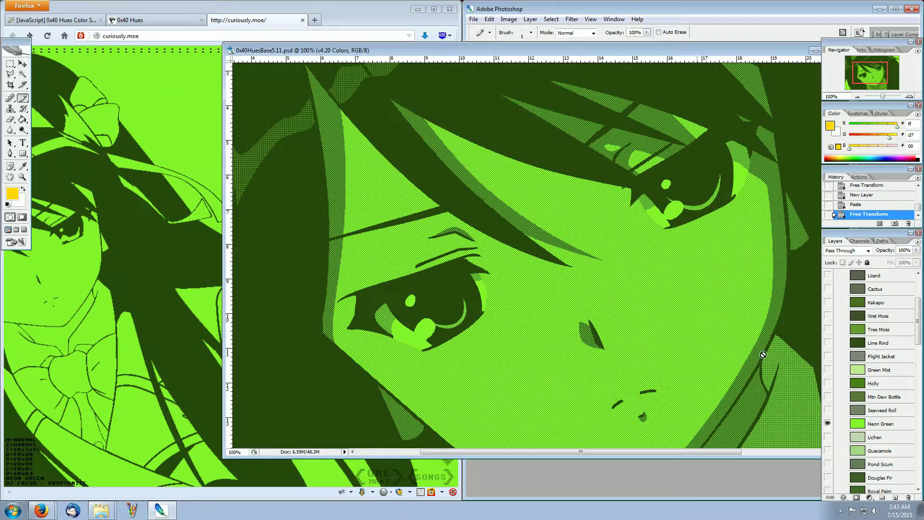
Set the Hues page's colour set to Pastel in its options and close the settings window.
click(178, 240)
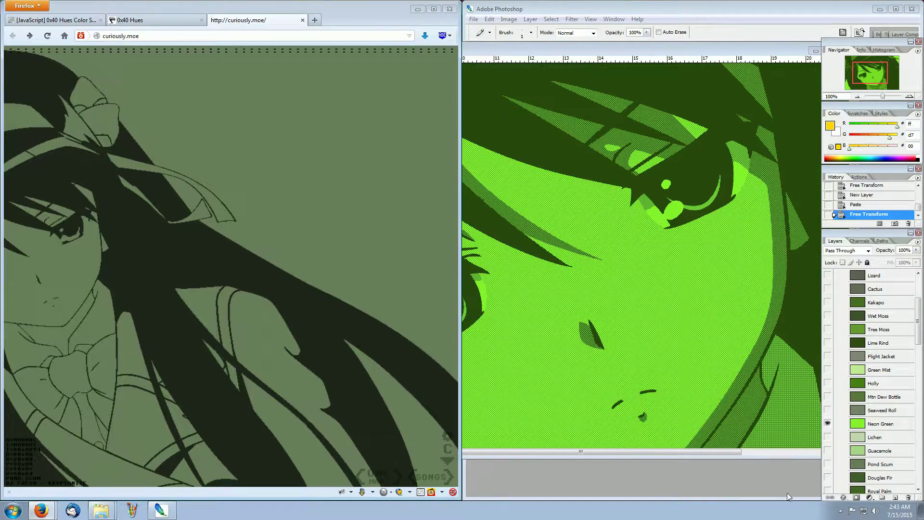
click(447, 439)
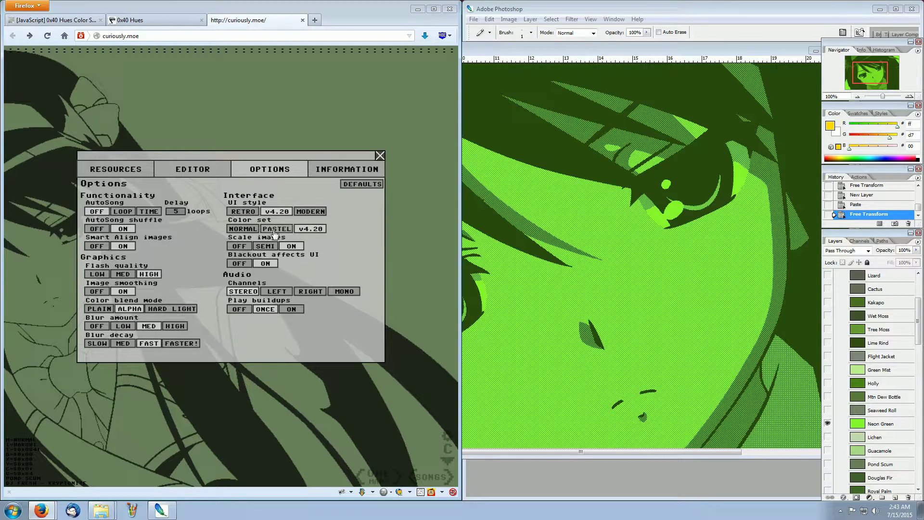
click(379, 155)
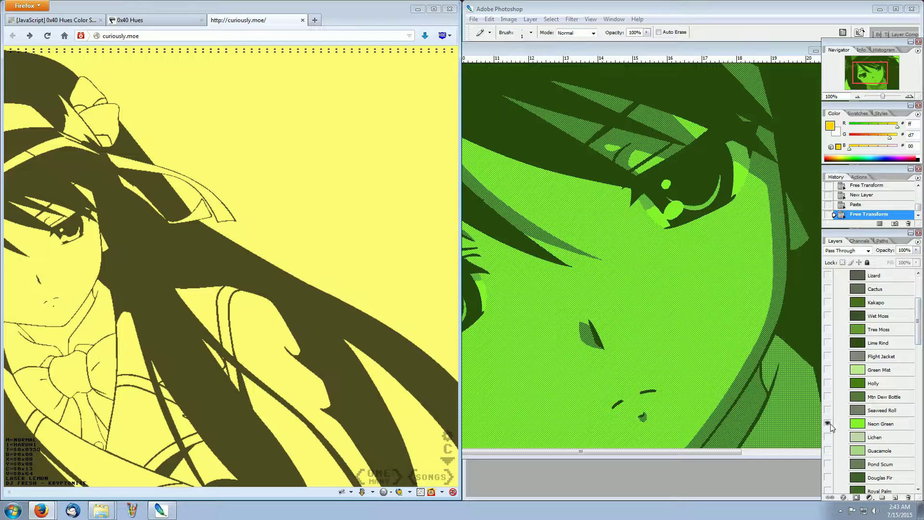
Hide the Neon Green layer in Photoshop and collapse the Alpha folder's v4.20 Colors.
click(828, 423)
scroll(893, 371, up, 3)
click(845, 342)
Expand the Alpha folder's Pastel Colors and show the Laser Lemon layer to compare the image with the Hues page.
click(846, 329)
scroll(894, 389, down, 12)
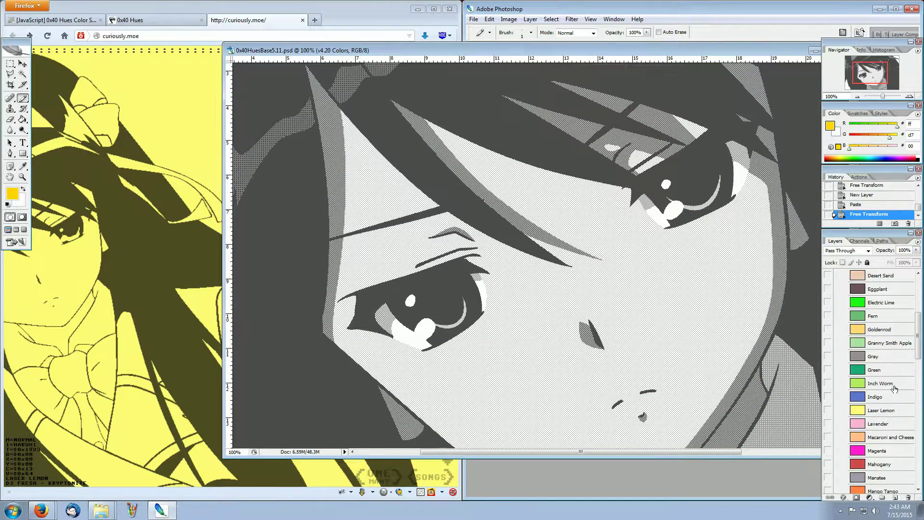
click(828, 409)
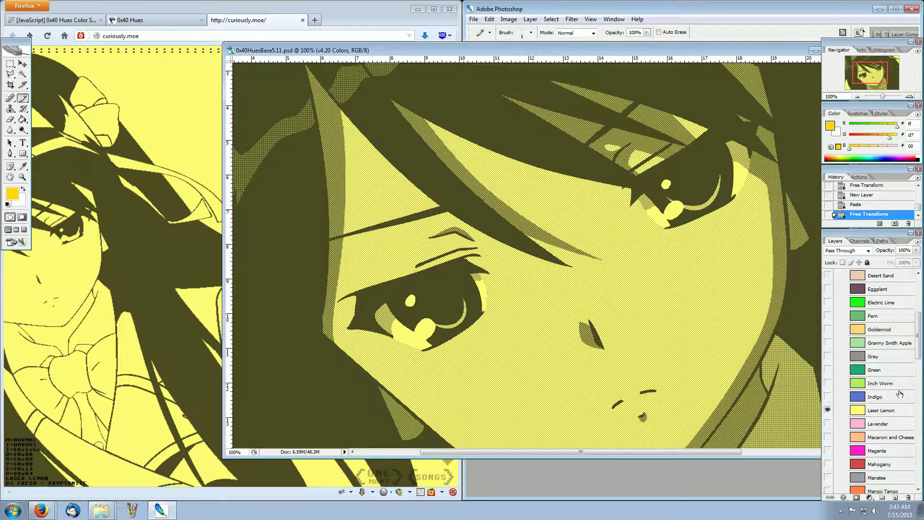
Collapse the Pastel Colors and Alpha folders and select the Plain folder.
scroll(899, 394, up, 5)
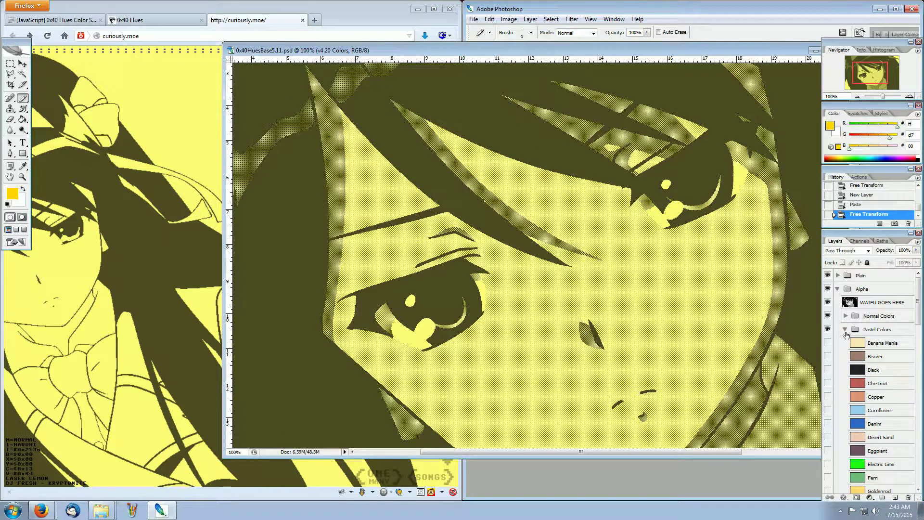
click(846, 329)
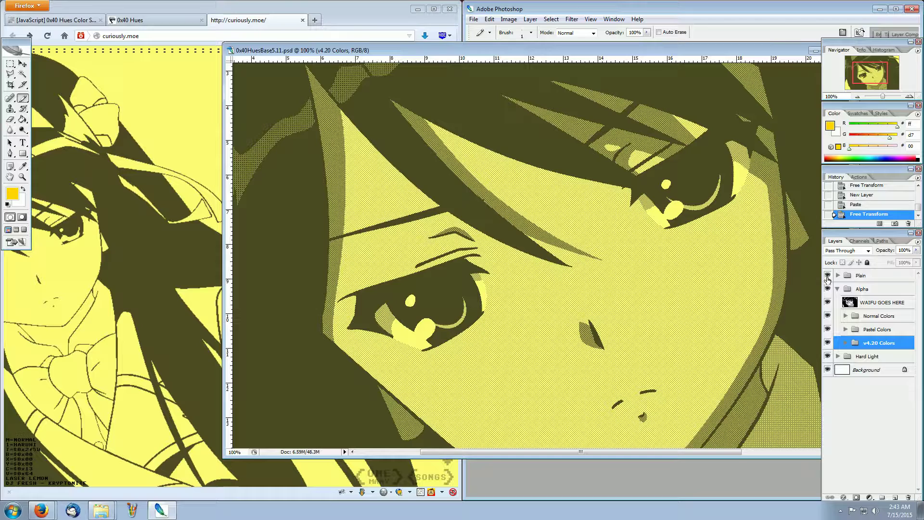
click(843, 291)
click(838, 289)
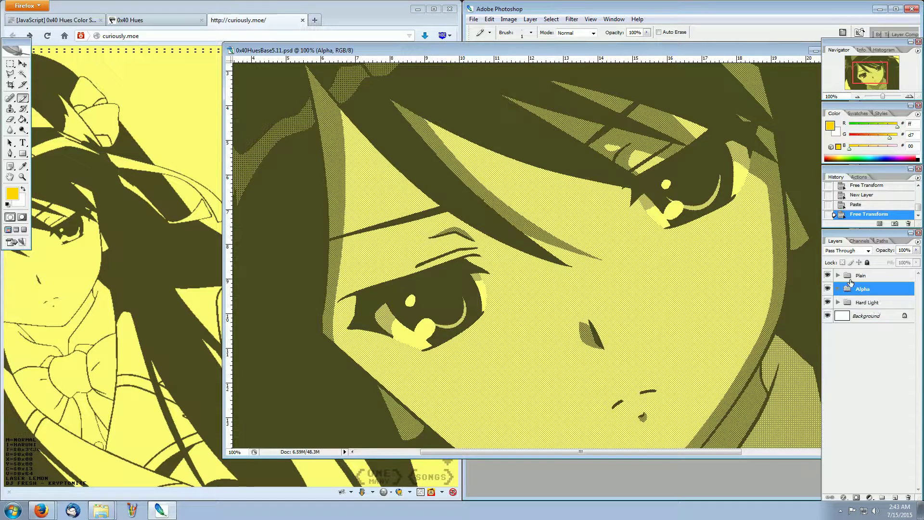
click(850, 280)
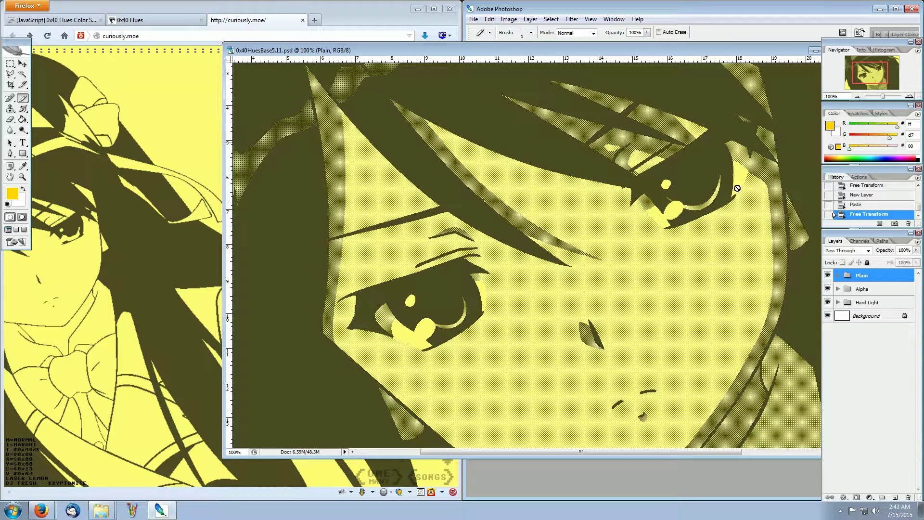
Close the Hues page's tab, minimize the browser and maximize the Photoshop window.
double_click(335, 3)
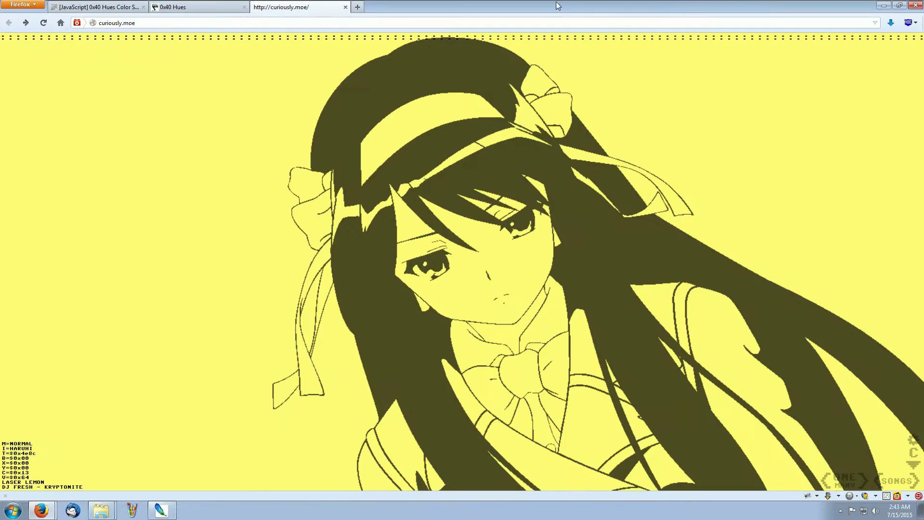
middle_click(302, 6)
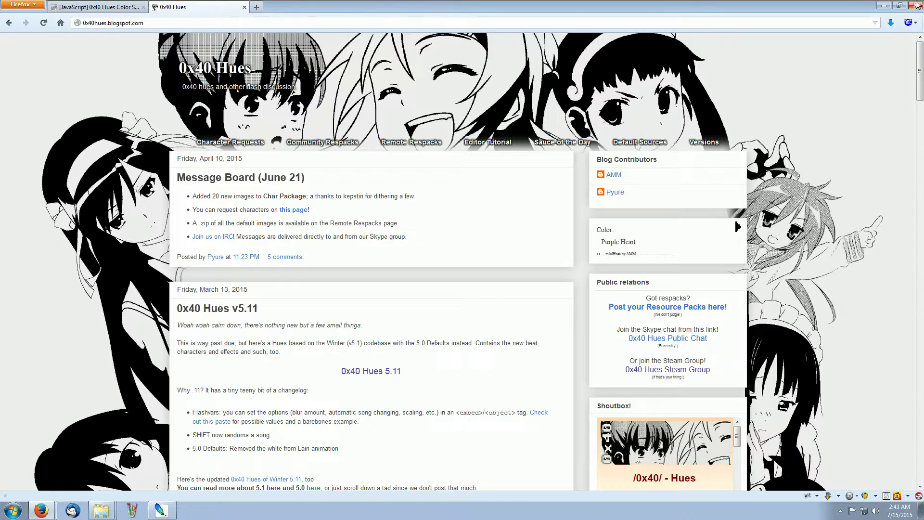
click(884, 5)
click(899, 4)
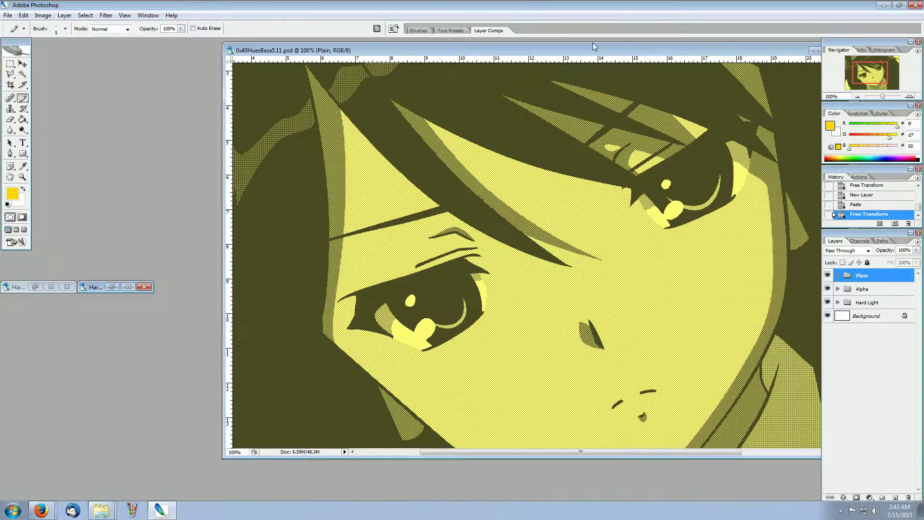
Fit the template document to the screen and zoom out to 33.8% to show the whole image.
drag(792, 53, 700, 61)
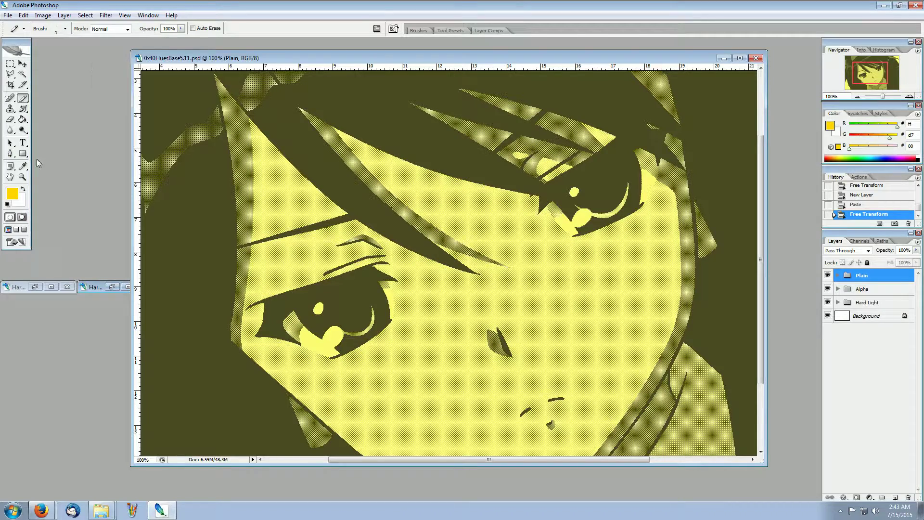
click(22, 176)
click(270, 29)
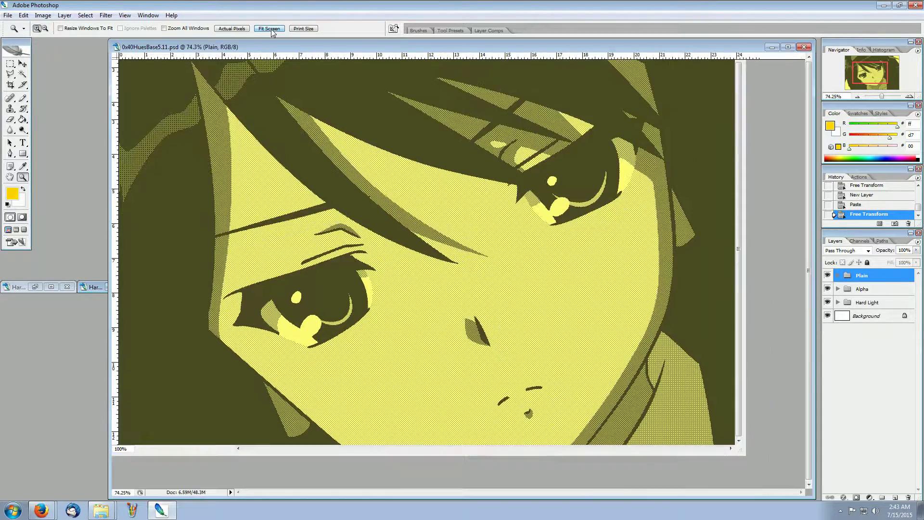
alt+click(546, 356)
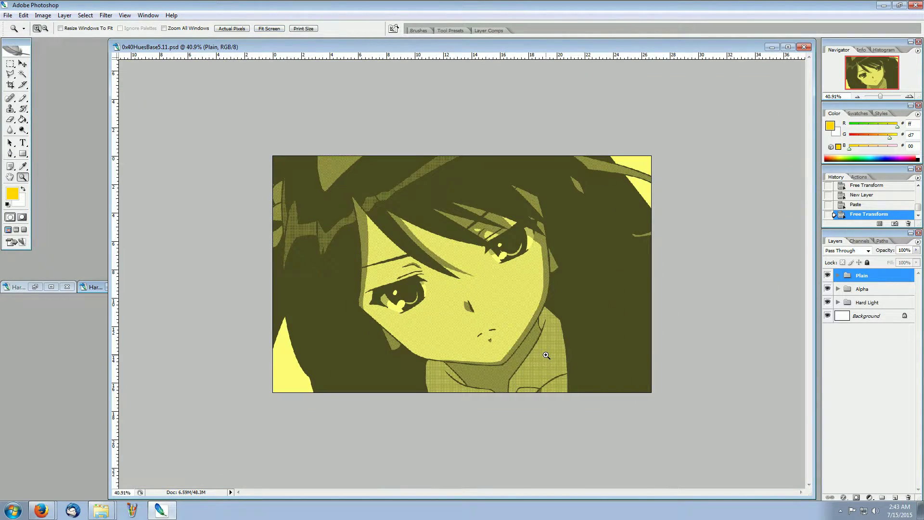
alt+click(546, 355)
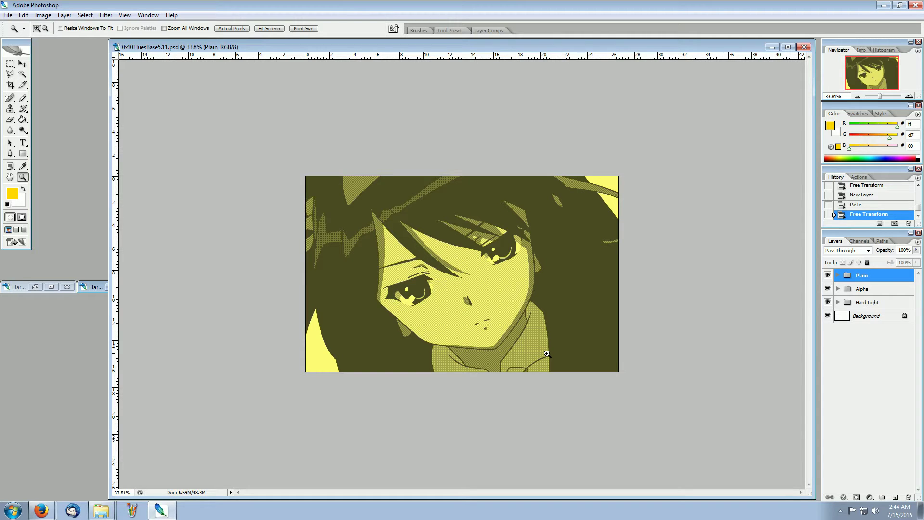
Look at the 0x40 Hues blog in Firefox and return to Photoshop.
click(41, 510)
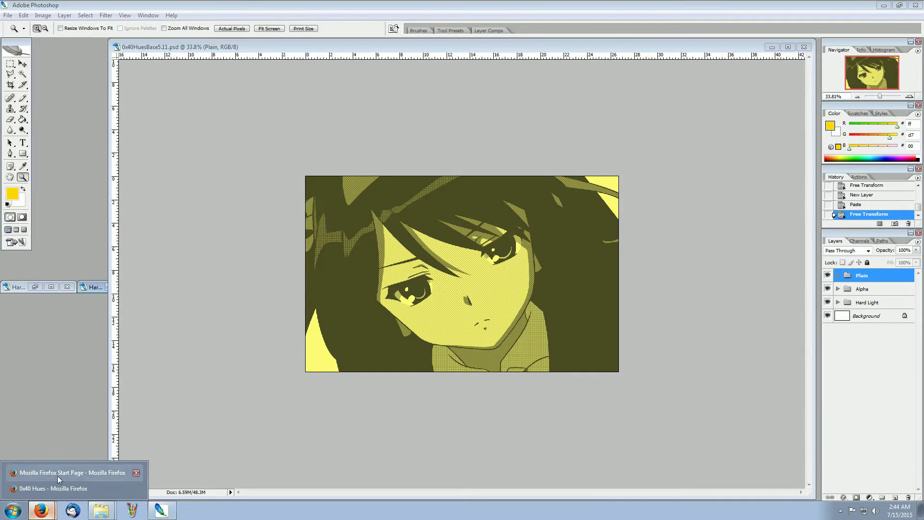
click(60, 490)
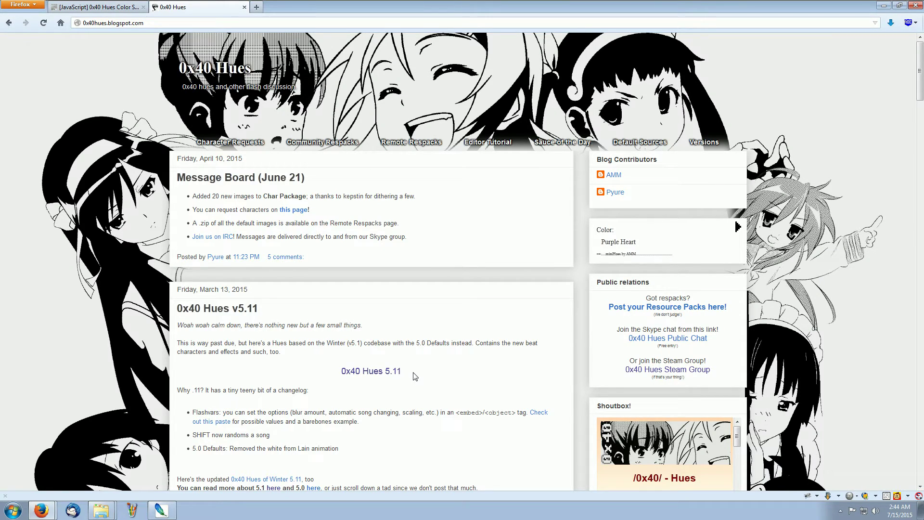
click(161, 510)
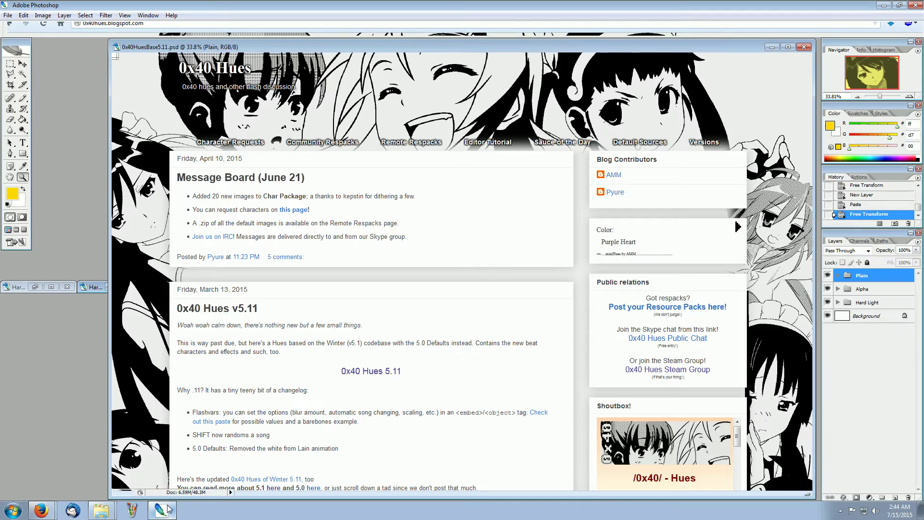